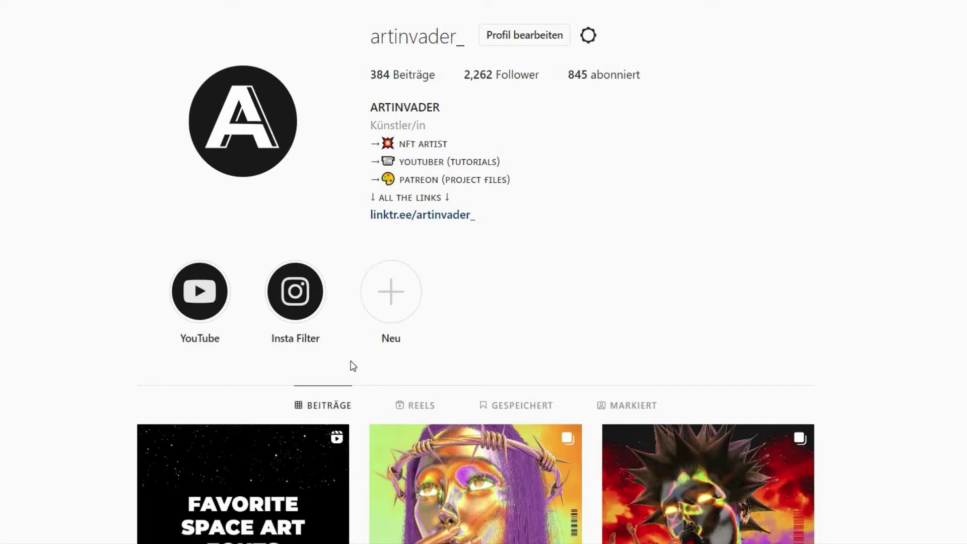
Step: Scroll down the Instagram profile grid to the older chrome-figure posts and the Patreon tutorial post
{"action": "scroll", "coordinate": [353, 366], "scroll_direction": "down", "scroll_amount": 7}
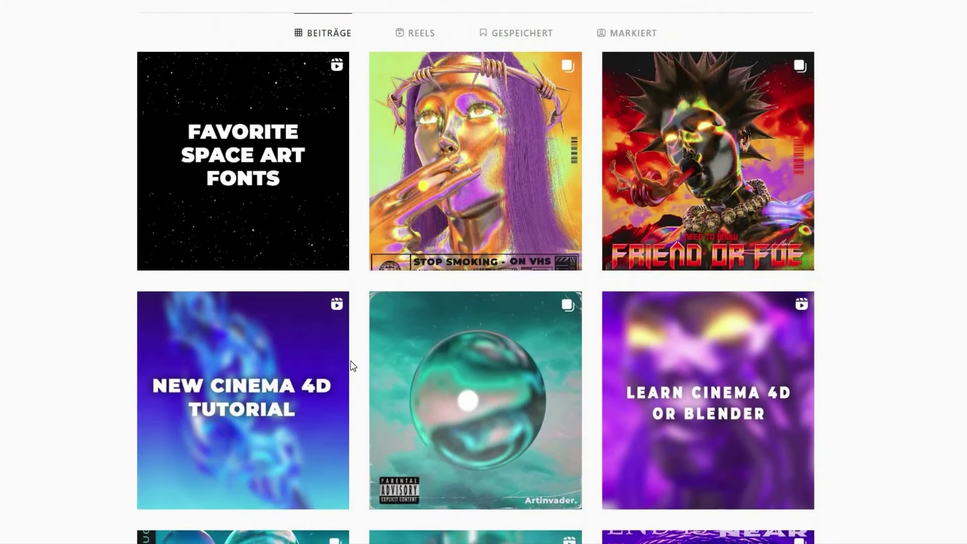
{"action": "scroll", "coordinate": [353, 366], "scroll_direction": "down", "scroll_amount": 3}
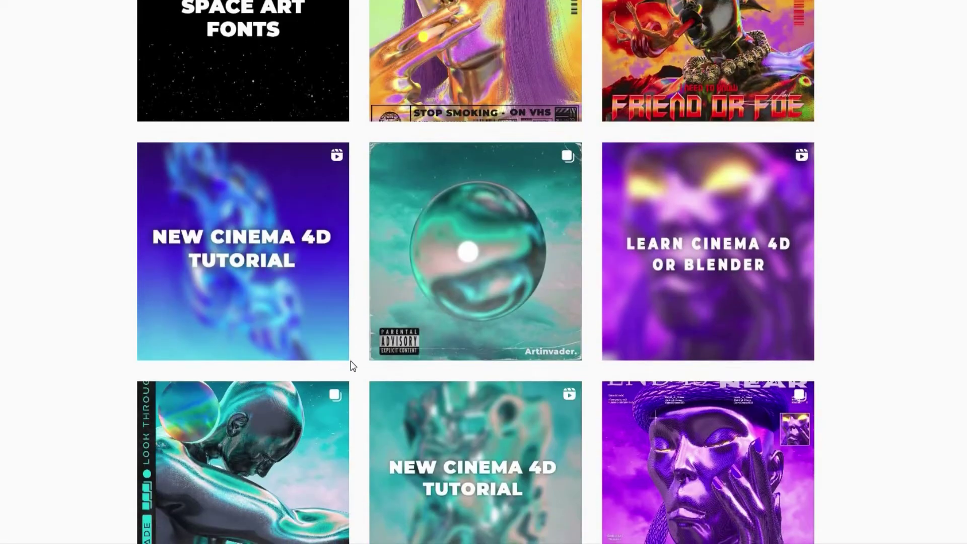
{"action": "scroll", "coordinate": [353, 366], "scroll_direction": "down", "scroll_amount": 6}
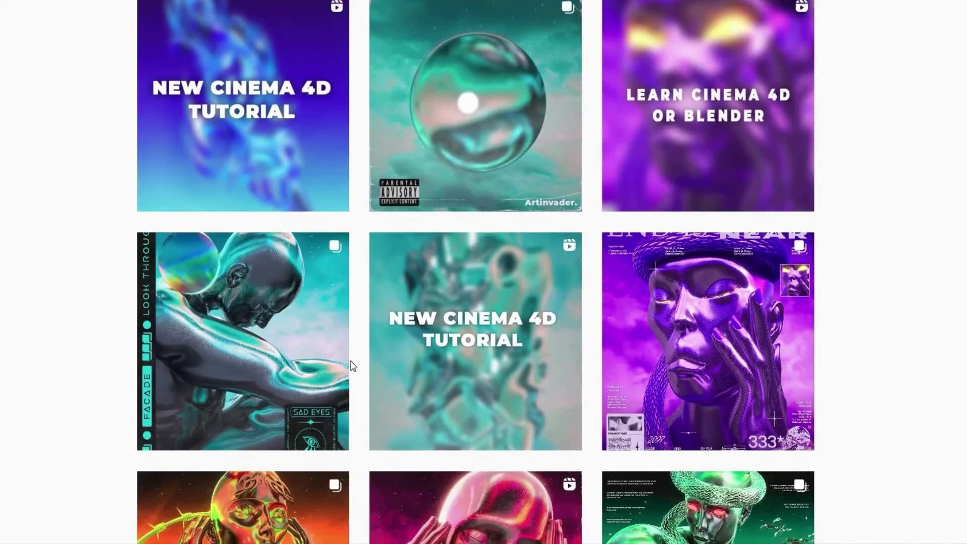
{"action": "scroll", "coordinate": [353, 366], "scroll_direction": "down", "scroll_amount": 2}
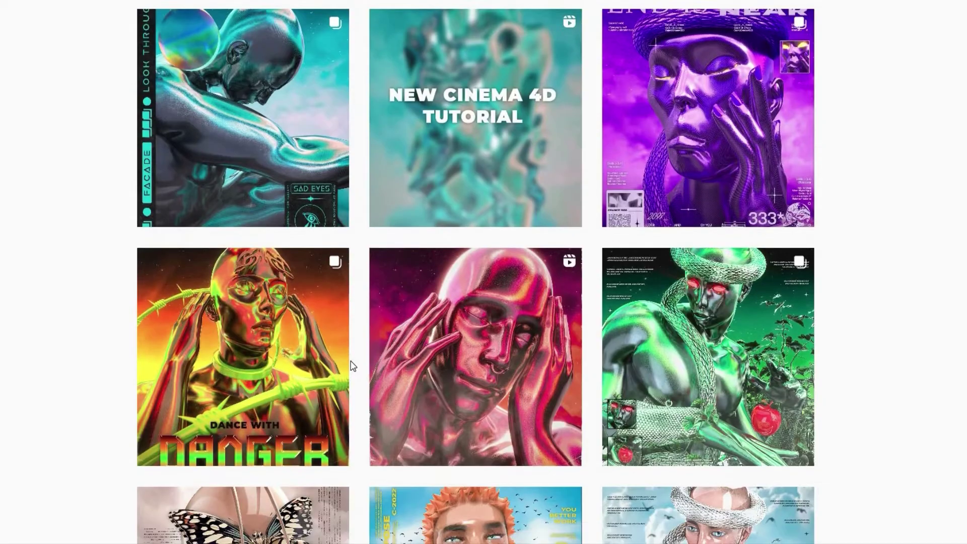
{"action": "scroll", "coordinate": [353, 366], "scroll_direction": "down", "scroll_amount": 2}
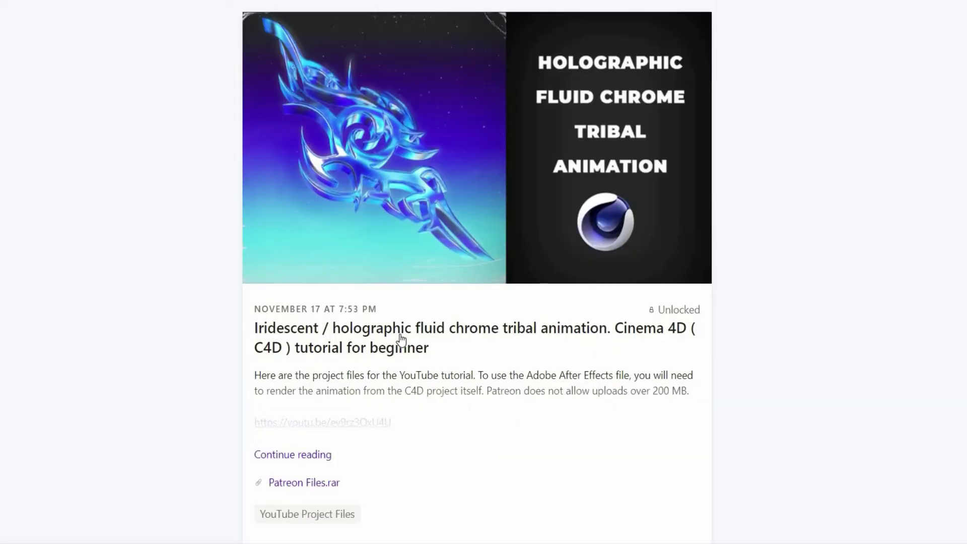
Step: Scroll the Patreon feed past tutorial and artwork posts to the Original (C4D + Redshift) Nr. 415 post
{"action": "scroll", "coordinate": [401, 340], "scroll_direction": "down", "scroll_amount": 15}
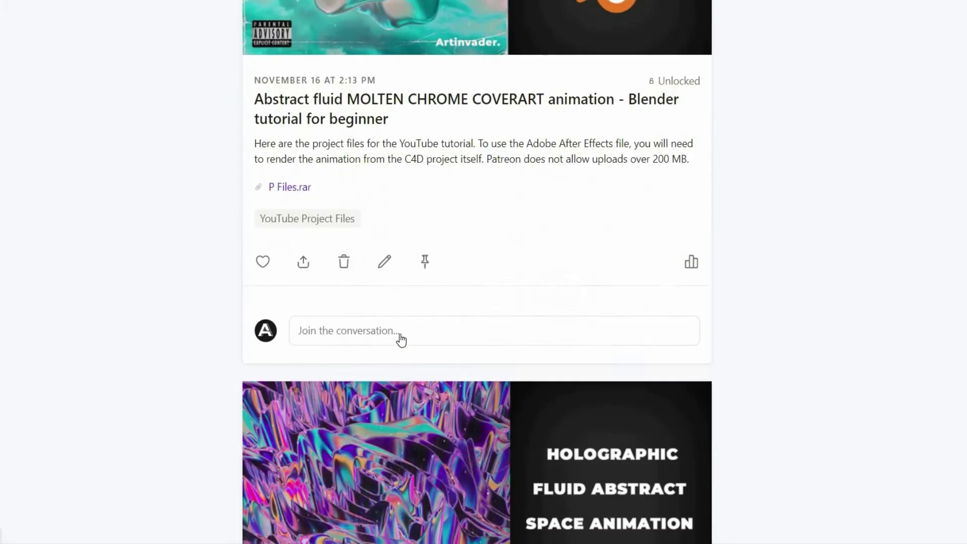
{"action": "scroll", "coordinate": [402, 341], "scroll_direction": "down", "scroll_amount": 10}
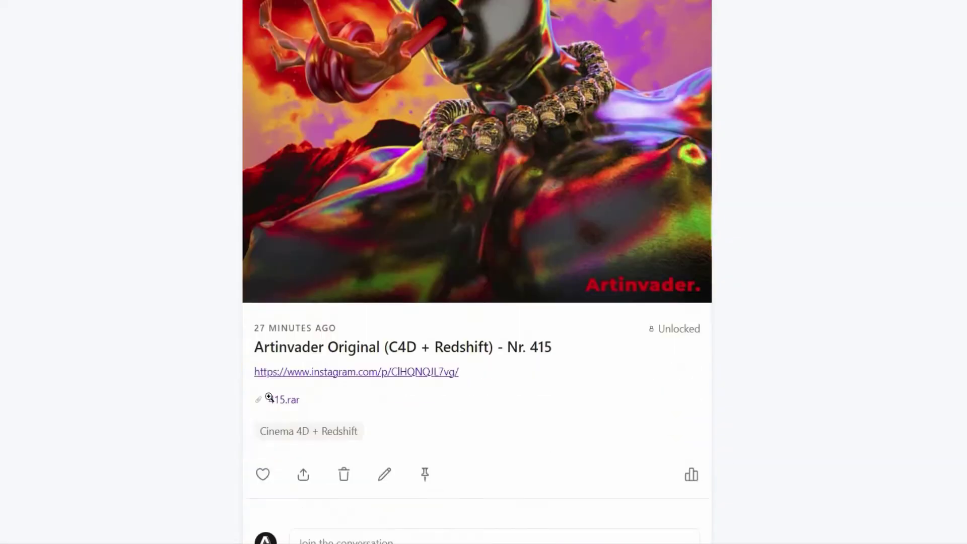
{"action": "scroll", "coordinate": [269, 396], "scroll_direction": "down", "scroll_amount": 20}
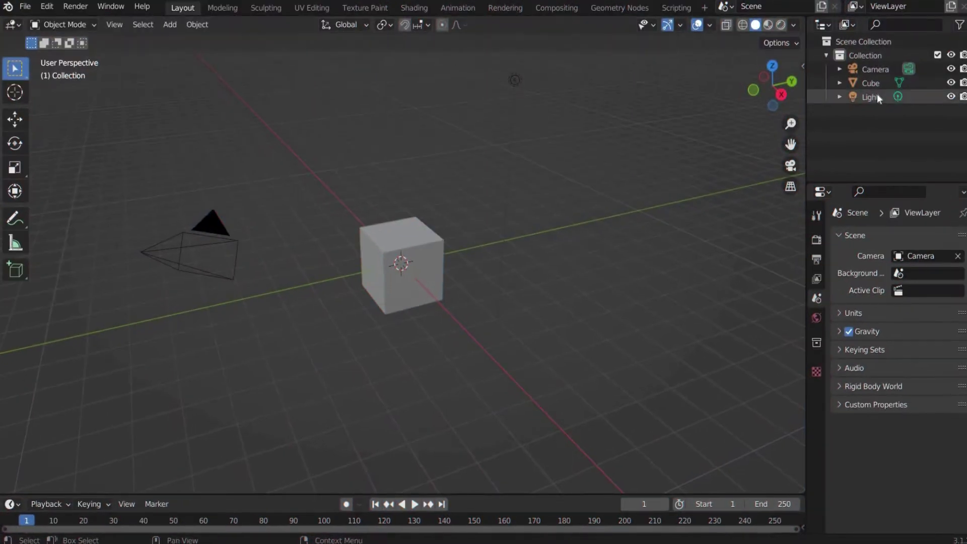
Step: Delete the default Light and Cube from the scene
{"action": "left_click", "coordinate": [878, 94]}
{"action": "key", "text": "Delete"}
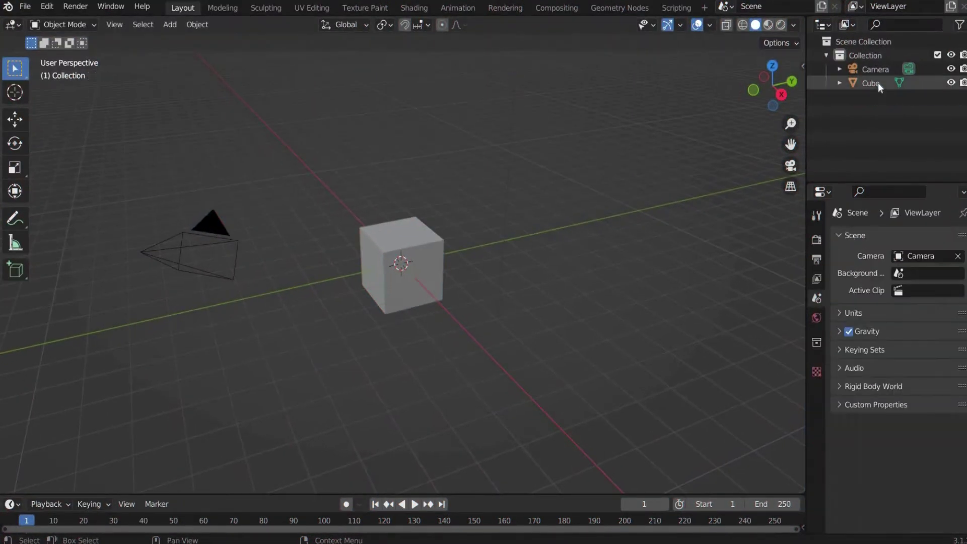
{"action": "left_click", "coordinate": [878, 83]}
{"action": "key", "text": "Delete"}
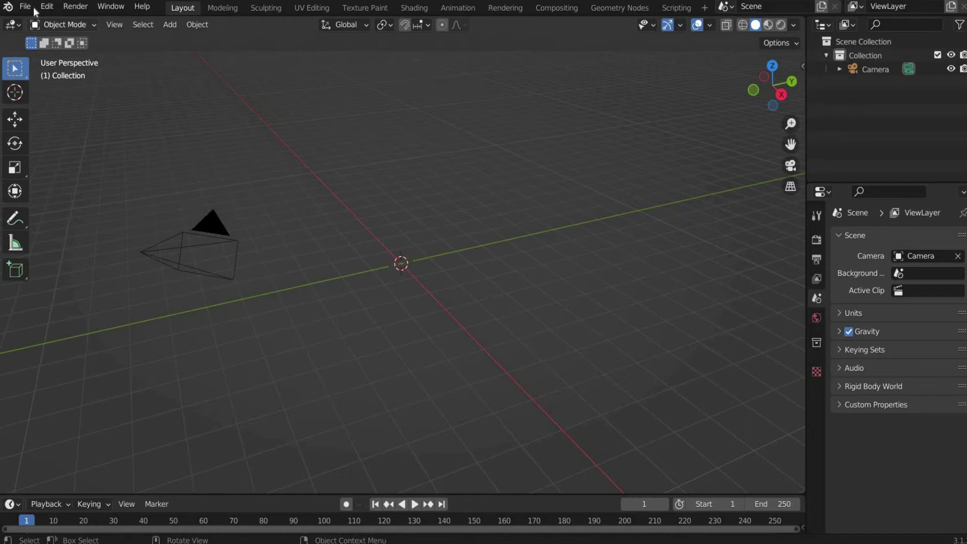
Step: Import Tutorial Head.obj as a Wavefront OBJ model
{"action": "left_click", "coordinate": [33, 7]}
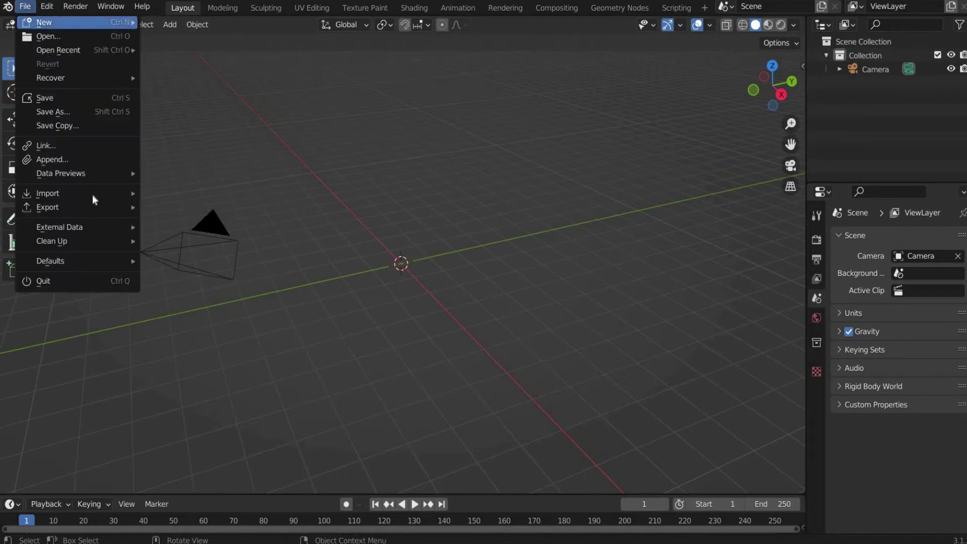
{"action": "mouse_move", "coordinate": [115, 198]}
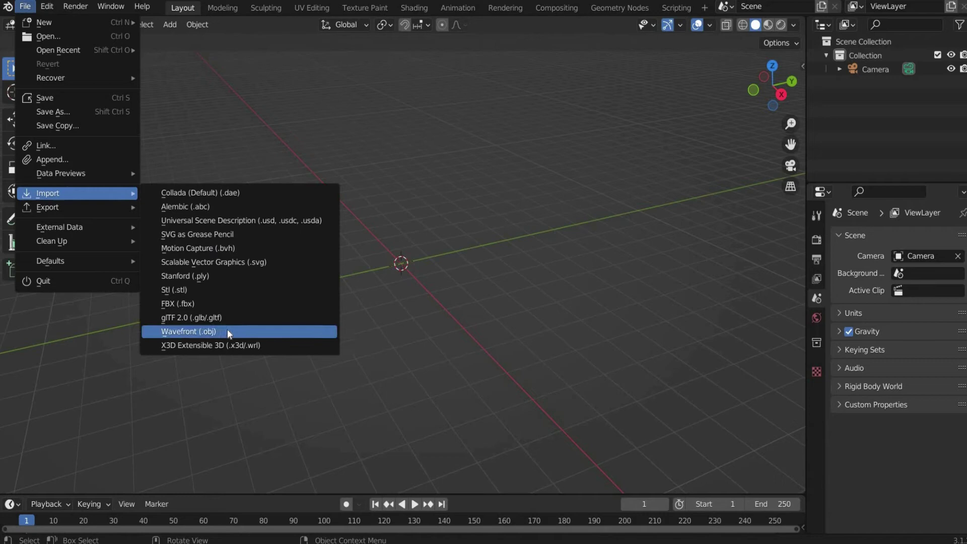
{"action": "key", "text": "Return"}
{"action": "scroll", "coordinate": [393, 353], "scroll_direction": "down", "scroll_amount": 3}
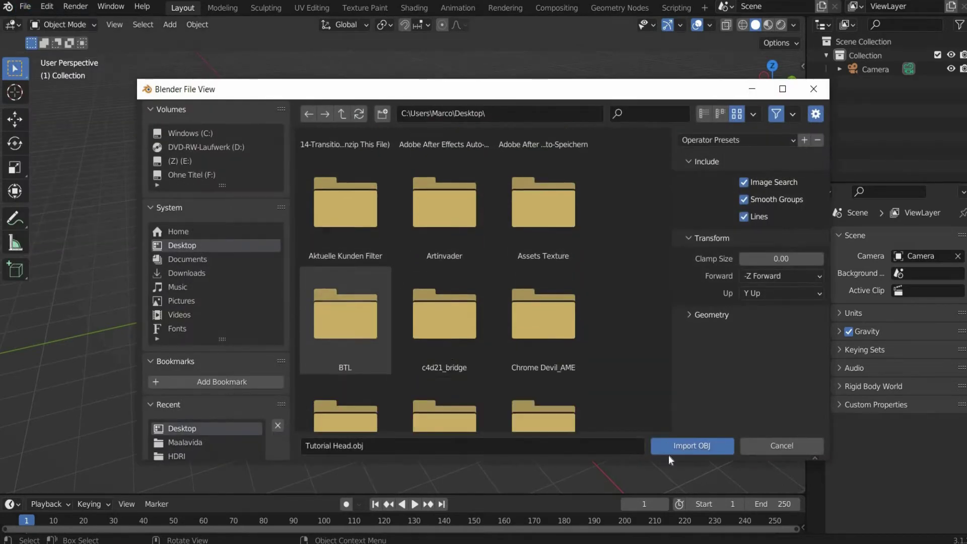
{"action": "scroll", "coordinate": [522, 384], "scroll_direction": "down", "scroll_amount": 3}
{"action": "left_click", "coordinate": [687, 447]}
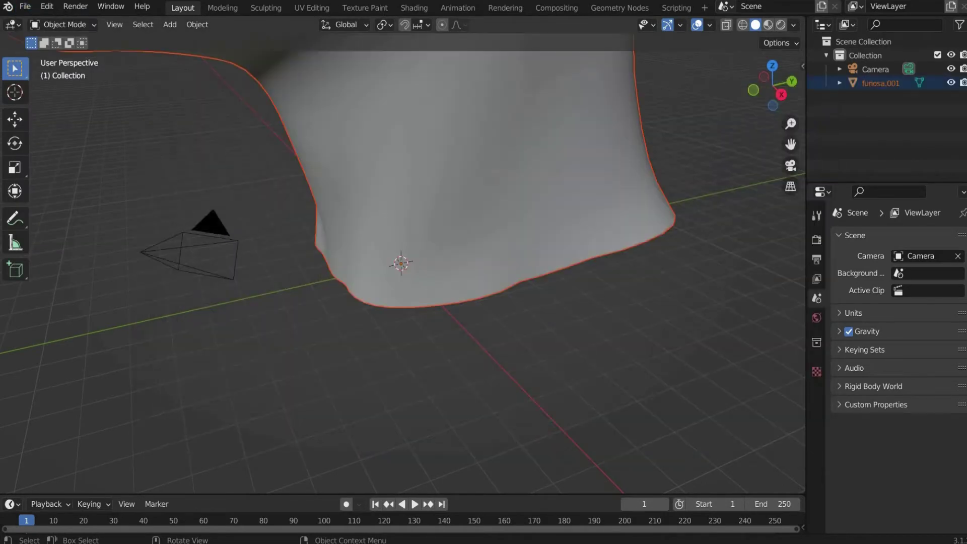
Step: Scale the furiosa.001 head to 0.1 on X, Y and Z in the Item panel
{"action": "left_click", "coordinate": [796, 71]}
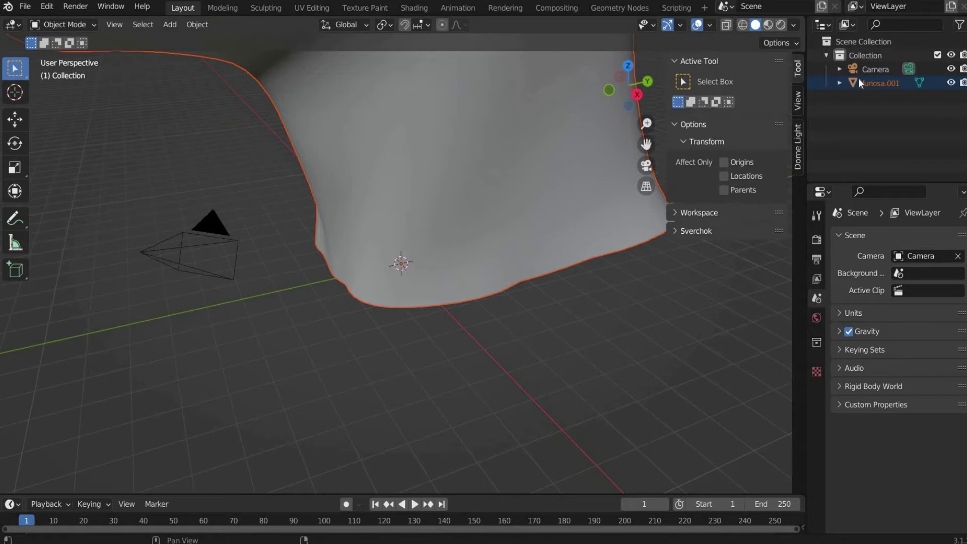
{"action": "left_click", "coordinate": [861, 83]}
{"action": "left_click", "coordinate": [798, 71]}
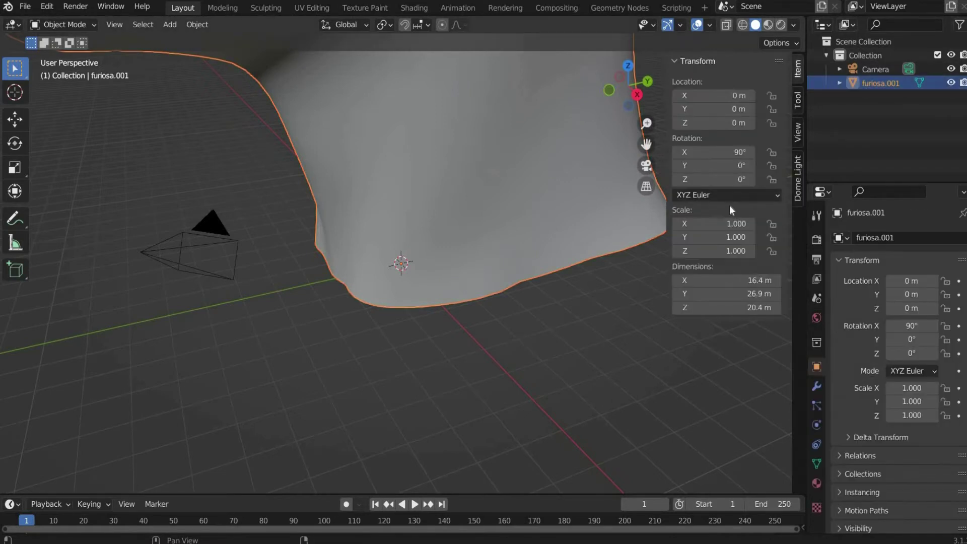
{"action": "left_click", "coordinate": [734, 224]}
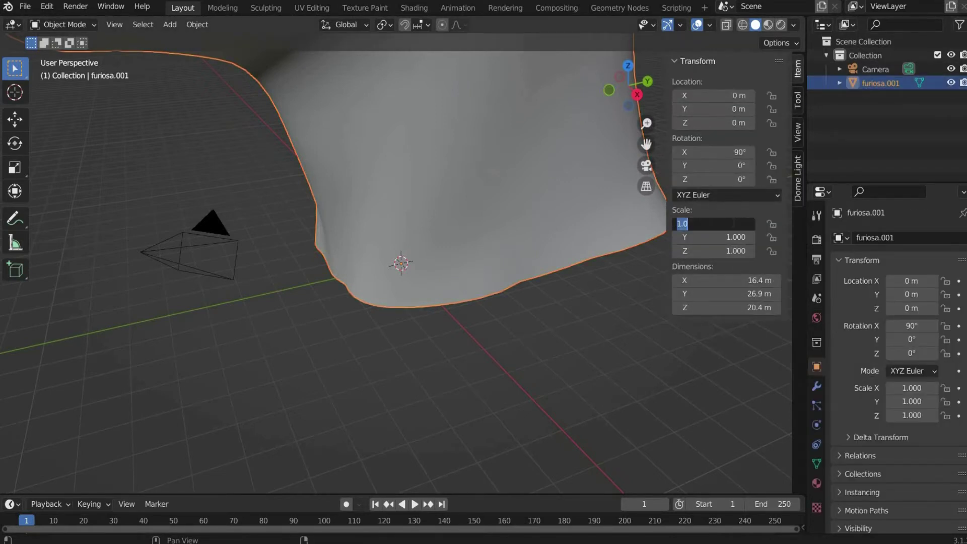
{"action": "type", "text": "0.1"}
{"action": "key", "text": "Return"}
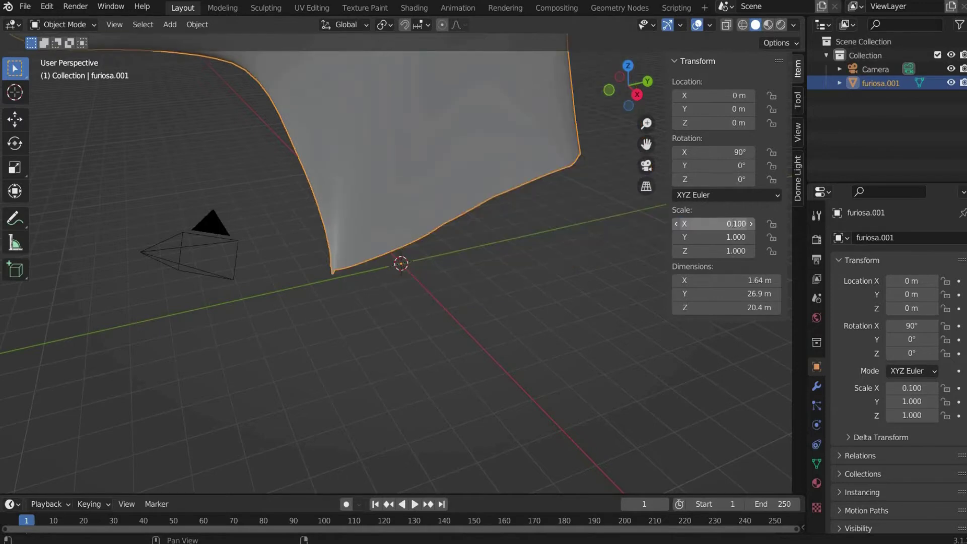
{"action": "left_click", "coordinate": [734, 223]}
{"action": "key", "text": "Tab"}
{"action": "type", "text": "0.1"}
{"action": "key", "text": "Tab"}
{"action": "type", "text": "0.1"}
{"action": "key", "text": "Return"}
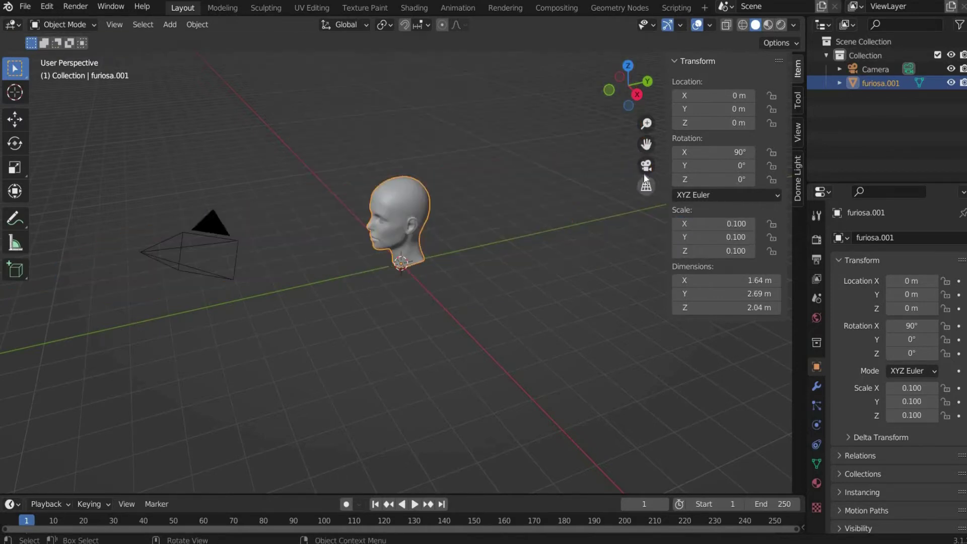
Step: Rotate the head 45° around Z while viewing through the camera
{"action": "left_click", "coordinate": [644, 171]}
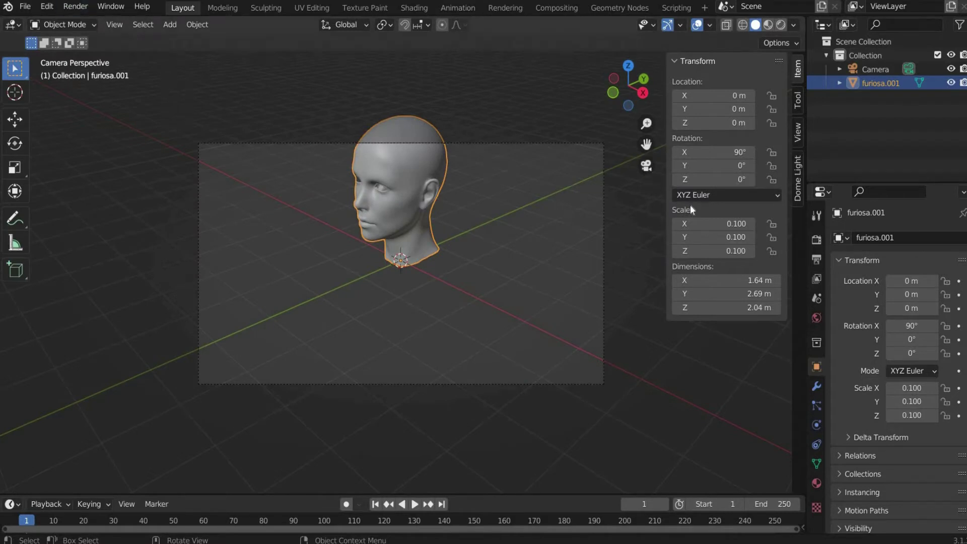
{"action": "left_click", "coordinate": [737, 179]}
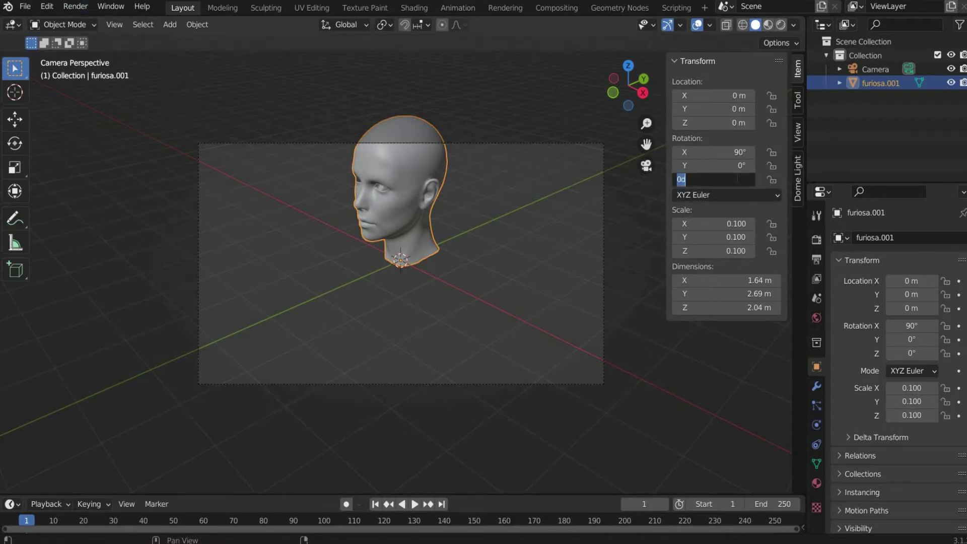
{"action": "key", "text": "Return"}
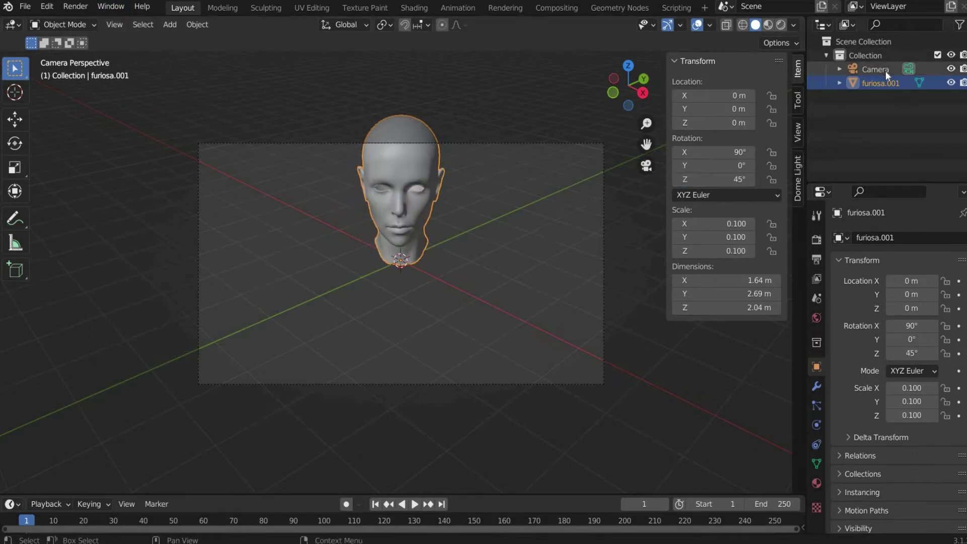
Step: Set the render resolution width to 1080 px for a square frame
{"action": "key", "text": "Up"}
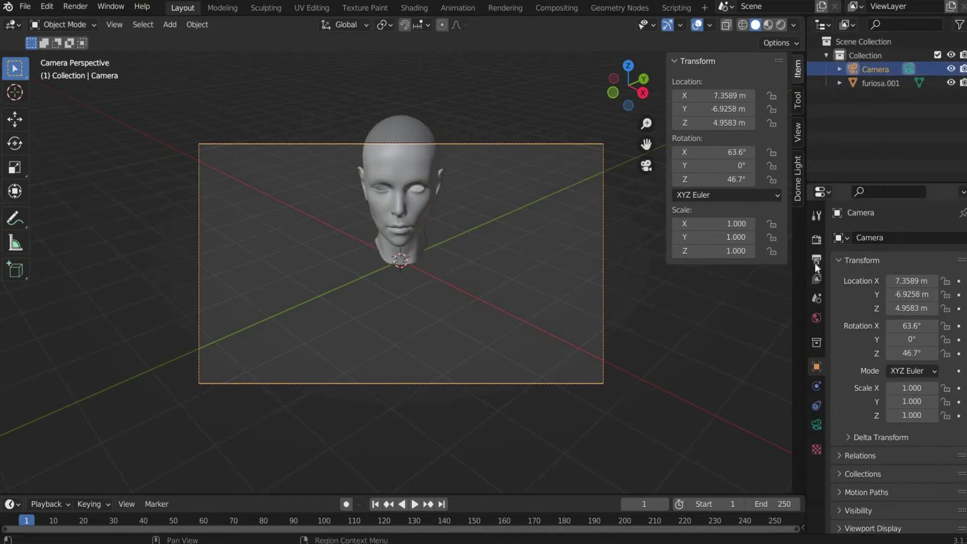
{"action": "left_click", "coordinate": [818, 260]}
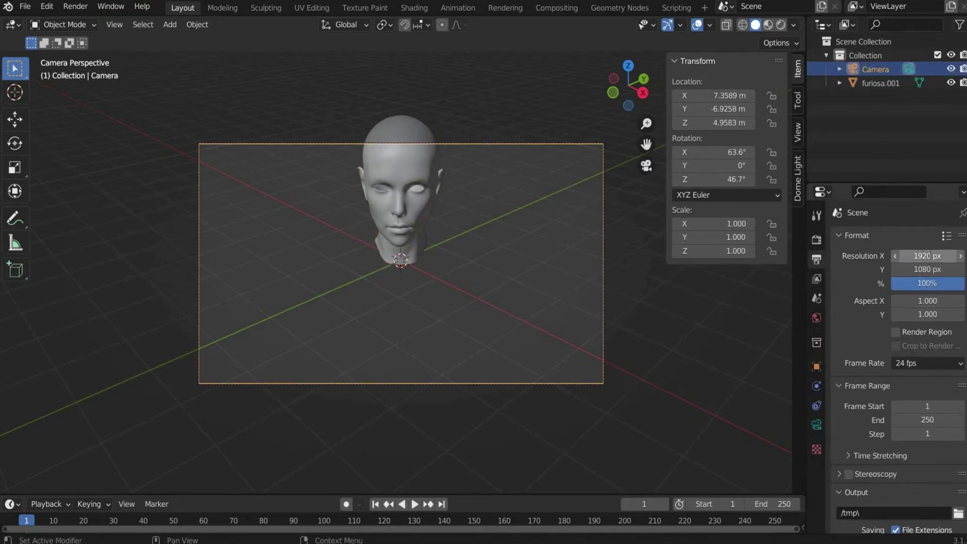
{"action": "left_click", "coordinate": [930, 255]}
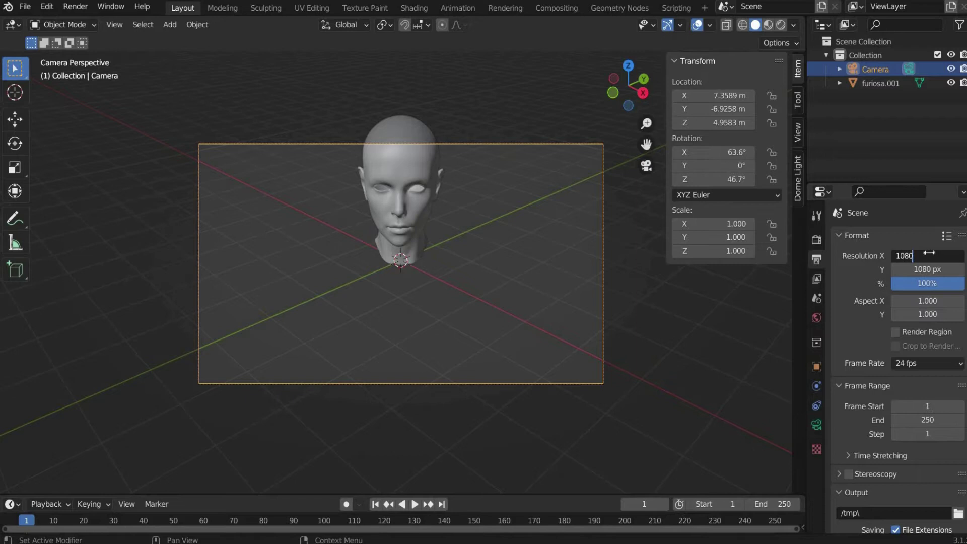
{"action": "key", "text": "Return"}
Step: Give the camera a 122 mm focal length, 0.4 Y shift and 0 X shift
{"action": "left_click", "coordinate": [816, 425]}
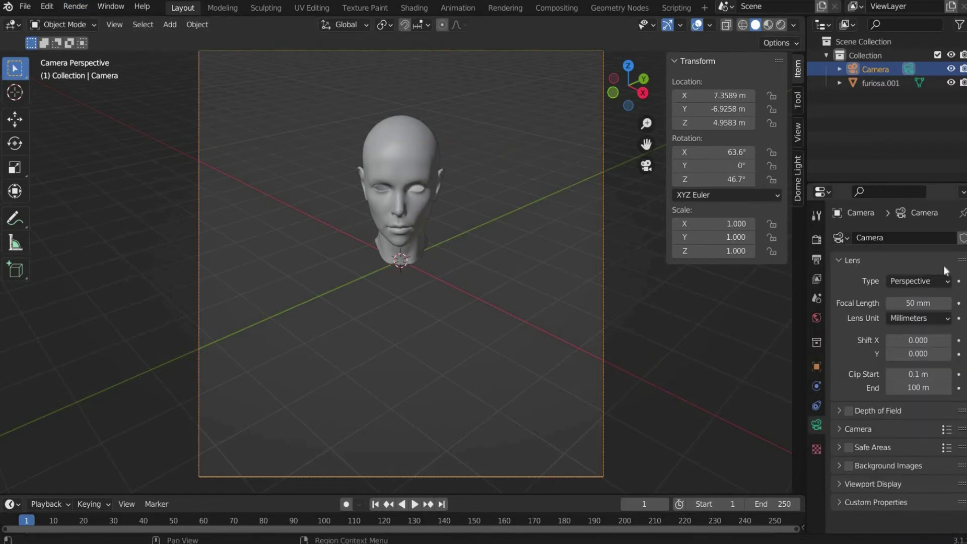
{"action": "left_click_drag", "start_coordinate": [910, 303], "coordinate": [912, 374]}
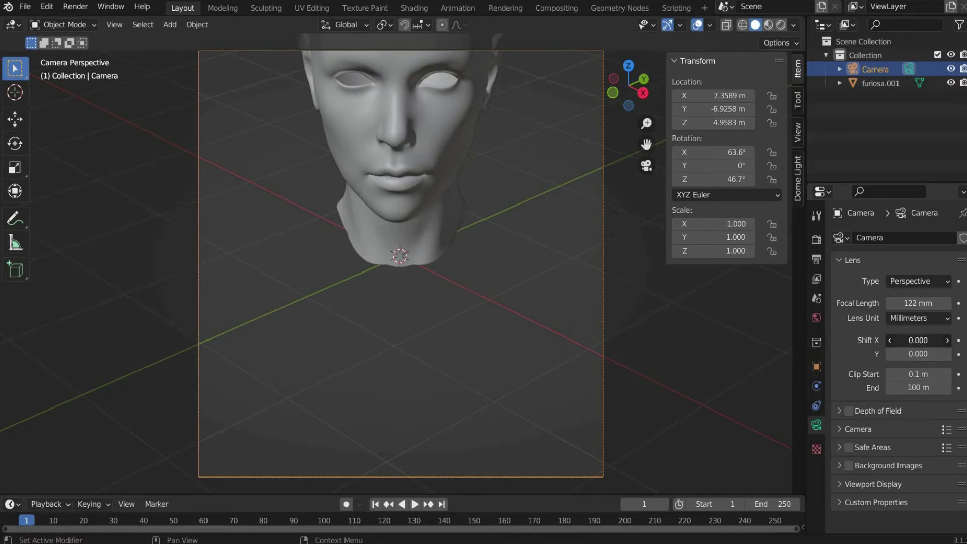
{"action": "left_click_drag", "start_coordinate": [914, 340], "coordinate": [959, 353]}
{"action": "left_click", "coordinate": [919, 340]}
{"action": "type", "text": "0"}
{"action": "key", "text": "Return"}
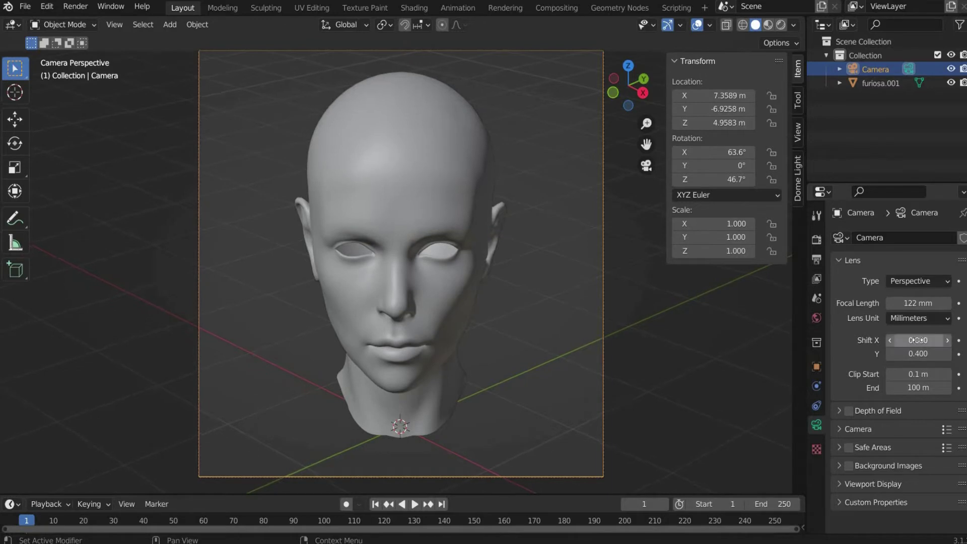
Step: Enter Sculpt Mode on the head with the Grab brush at 80 px radius and X symmetry
{"action": "left_click", "coordinate": [398, 201]}
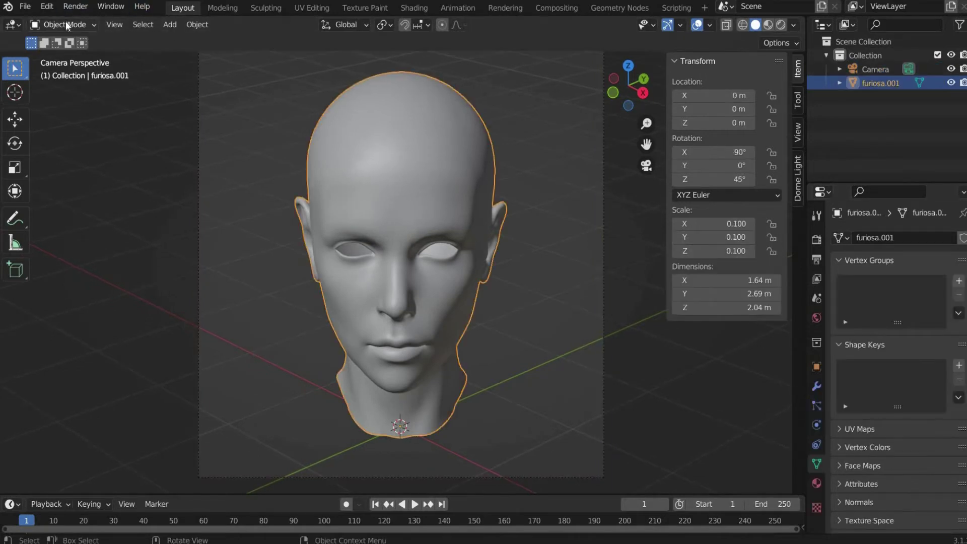
{"action": "left_click", "coordinate": [65, 25]}
{"action": "left_click", "coordinate": [81, 70]}
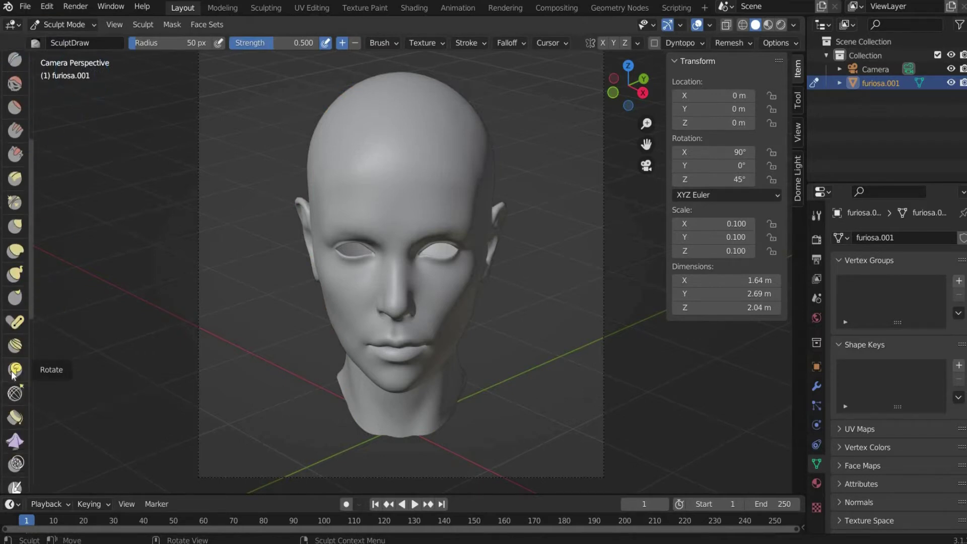
{"action": "left_click", "coordinate": [15, 227]}
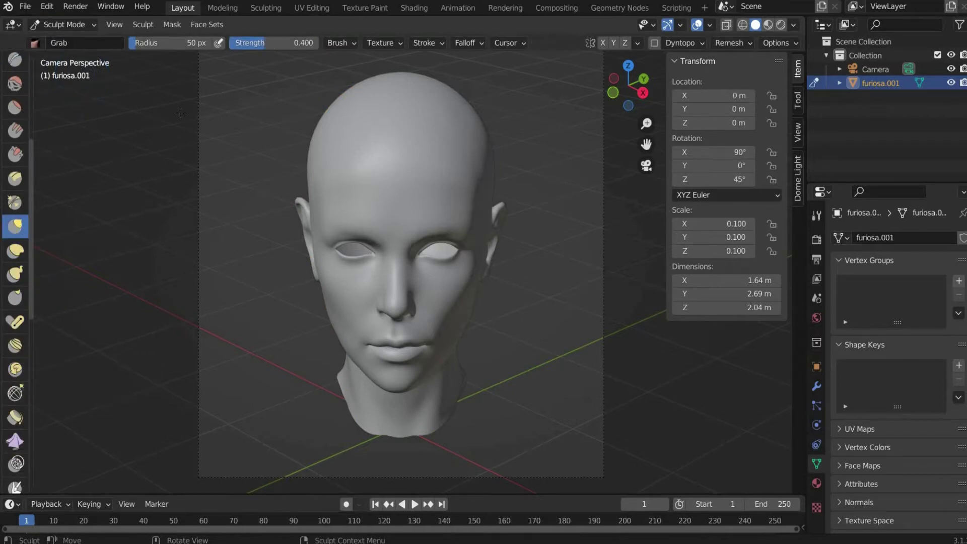
{"action": "left_click", "coordinate": [191, 43]}
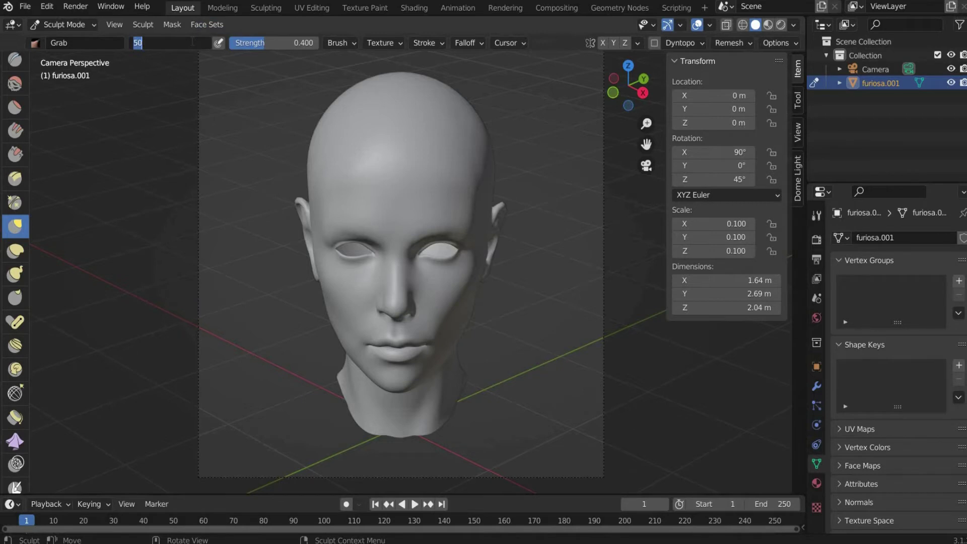
{"action": "type", "text": "80"}
{"action": "key", "text": "Return"}
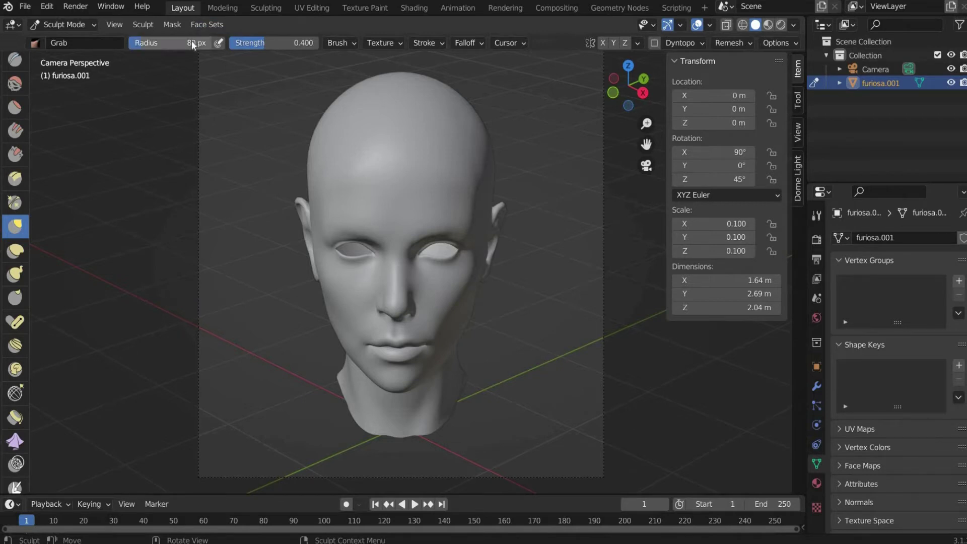
{"action": "left_click", "coordinate": [603, 43]}
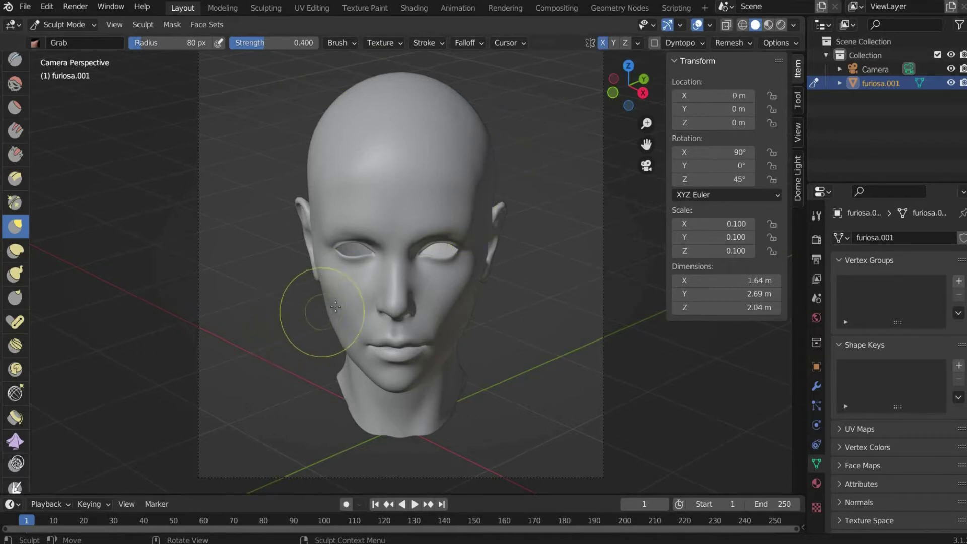
Step: Grab-sculpt the left cheek, dent the forehead and narrow the nose bridge
{"action": "left_click_drag", "start_coordinate": [336, 306], "coordinate": [341, 305]}
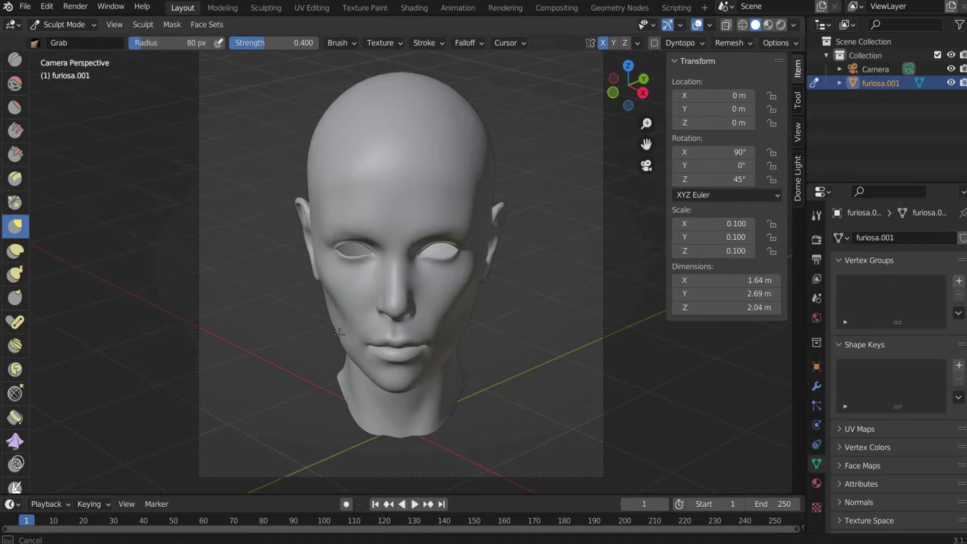
{"action": "left_click_drag", "start_coordinate": [390, 371], "coordinate": [391, 372]}
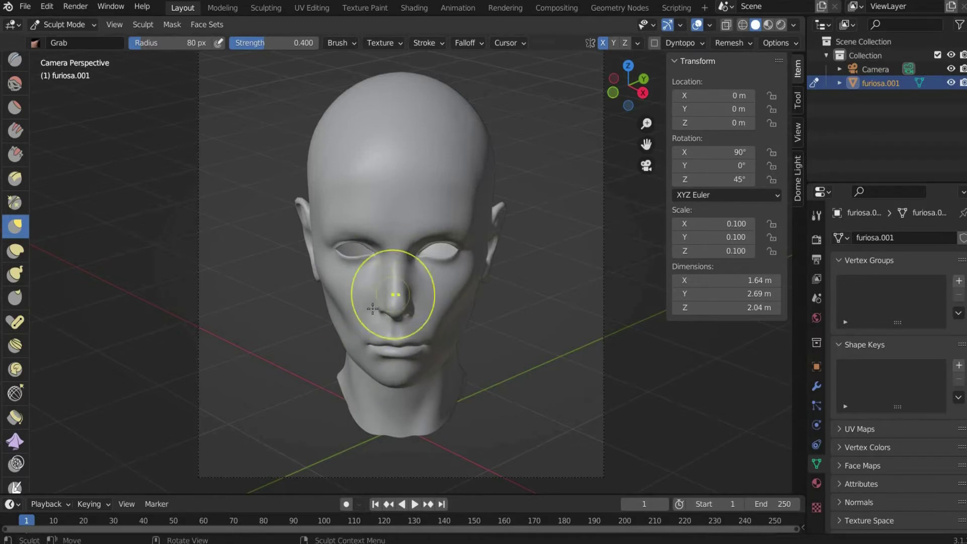
{"action": "left_click_drag", "start_coordinate": [630, 87], "coordinate": [291, 278]}
{"action": "mouse_move", "coordinate": [291, 278]}
{"action": "middle_mouse_down"}
{"action": "mouse_move", "coordinate": [426, 248]}
{"action": "mouse_move", "coordinate": [388, 281]}
{"action": "middle_mouse_up"}
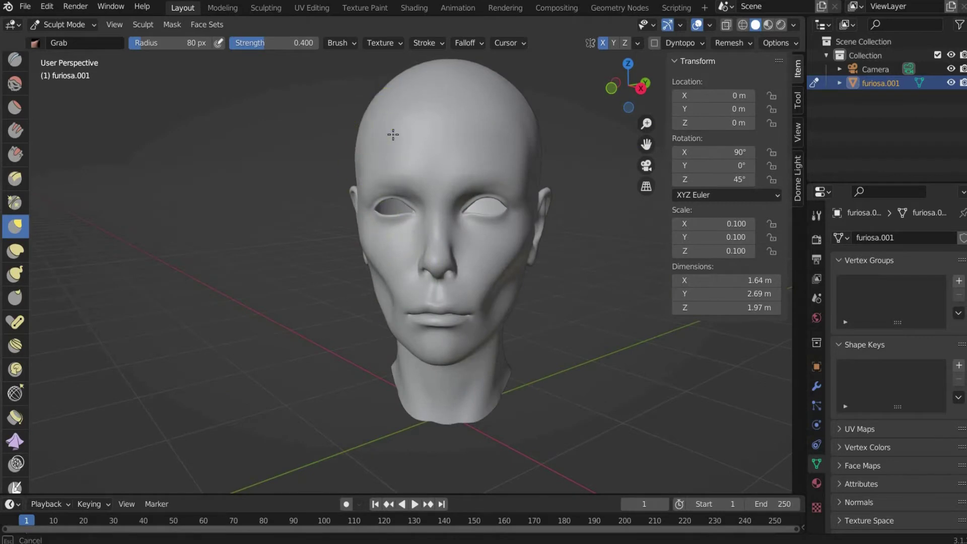
{"action": "mouse_move", "coordinate": [378, 143]}
{"action": "left_mouse_down"}
{"action": "mouse_move", "coordinate": [400, 140]}
{"action": "mouse_move", "coordinate": [404, 157]}
{"action": "mouse_move", "coordinate": [403, 138]}
{"action": "left_mouse_up"}
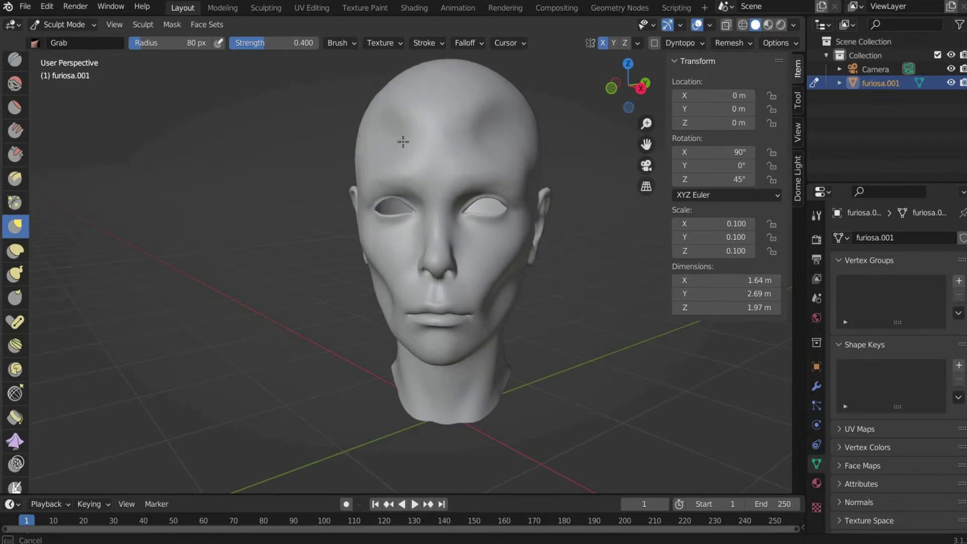
{"action": "left_click_drag", "start_coordinate": [629, 86], "coordinate": [624, 95]}
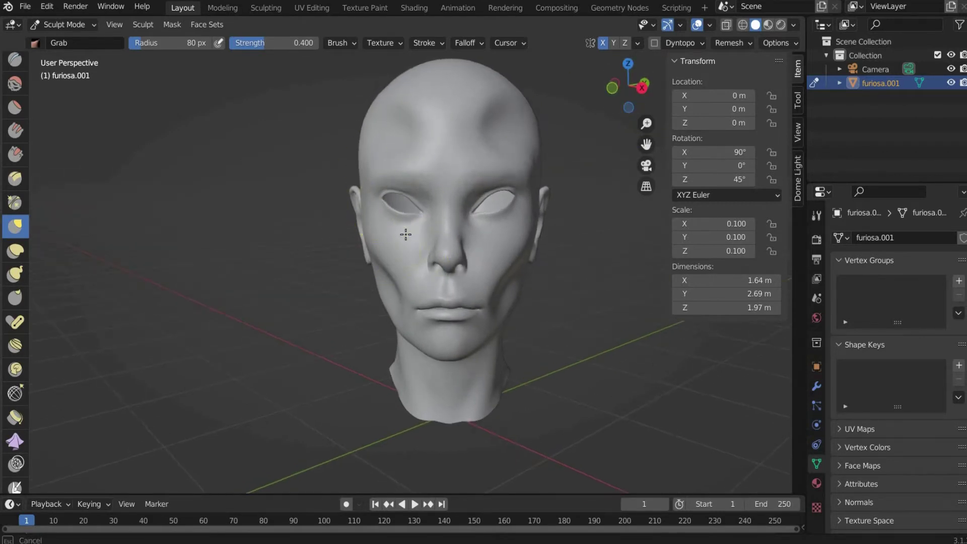
{"action": "left_click_drag", "start_coordinate": [426, 236], "coordinate": [425, 247]}
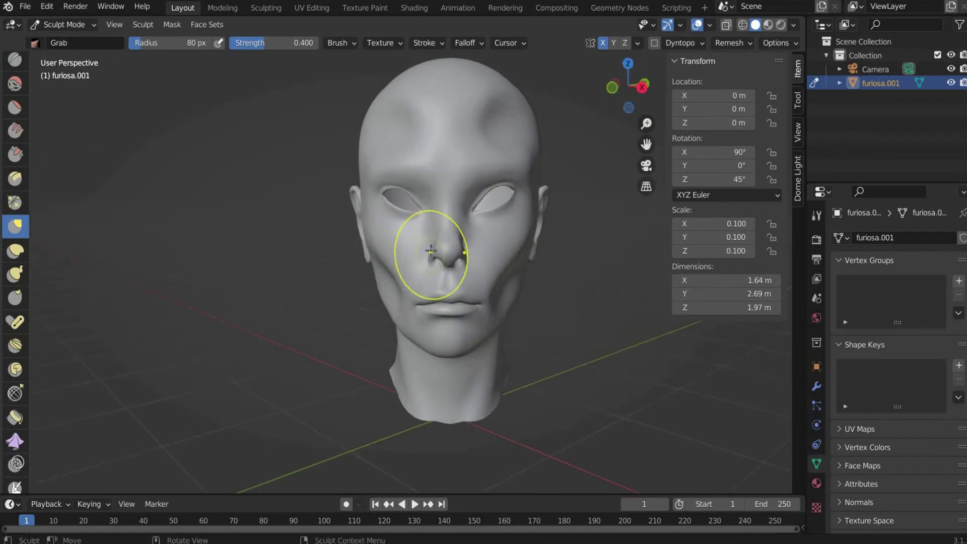
Step: Smooth out the bump at the brow centre with the Smooth brush
{"action": "left_click", "coordinate": [647, 165]}
{"action": "scroll", "coordinate": [15, 283], "scroll_direction": "up", "scroll_amount": 5}
{"action": "left_click", "coordinate": [15, 283]}
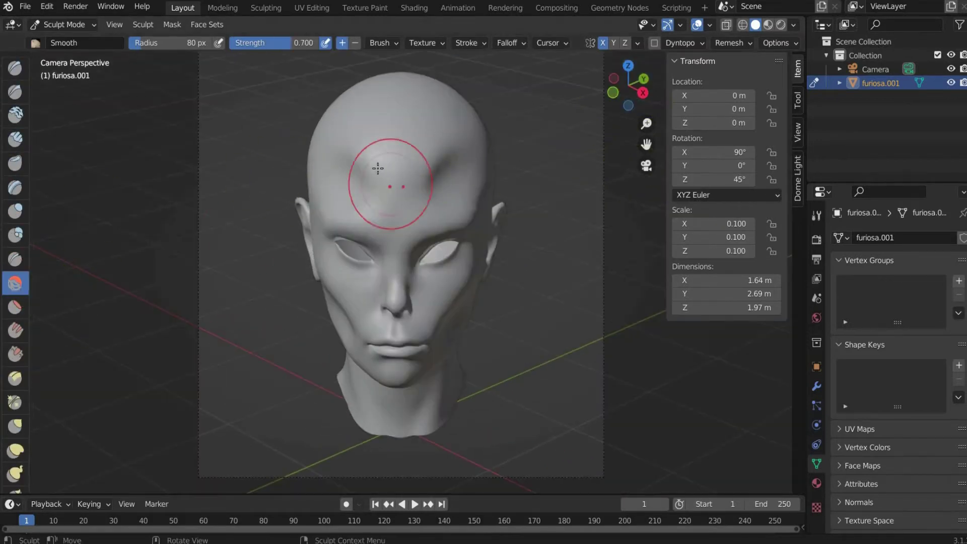
{"action": "mouse_move", "coordinate": [387, 175]}
{"action": "left_mouse_down"}
{"action": "mouse_move", "coordinate": [403, 144]}
{"action": "mouse_move", "coordinate": [402, 179]}
{"action": "mouse_move", "coordinate": [385, 119]}
{"action": "left_mouse_up"}
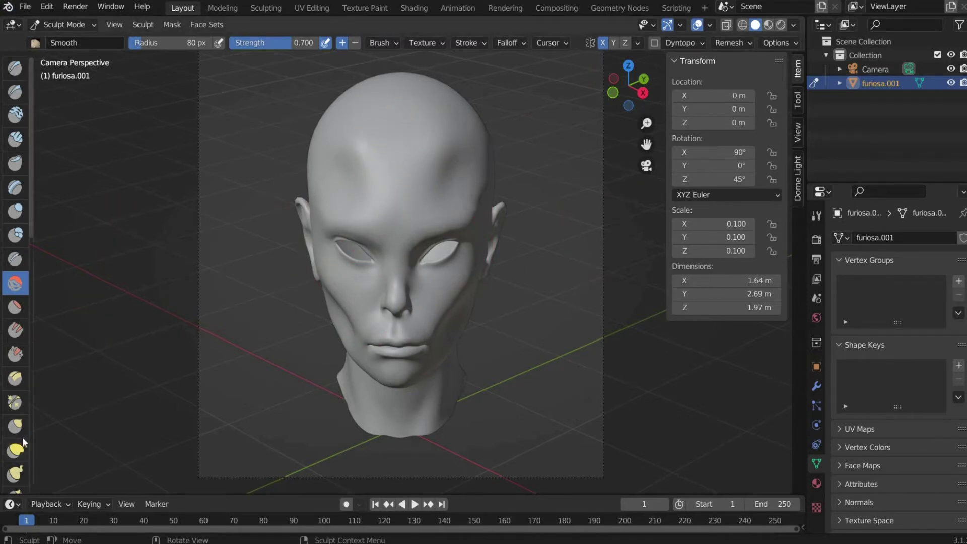
Step: Puff up the left cheek and lower lip with the Inflate/Deflate brush
{"action": "left_click", "coordinate": [15, 211]}
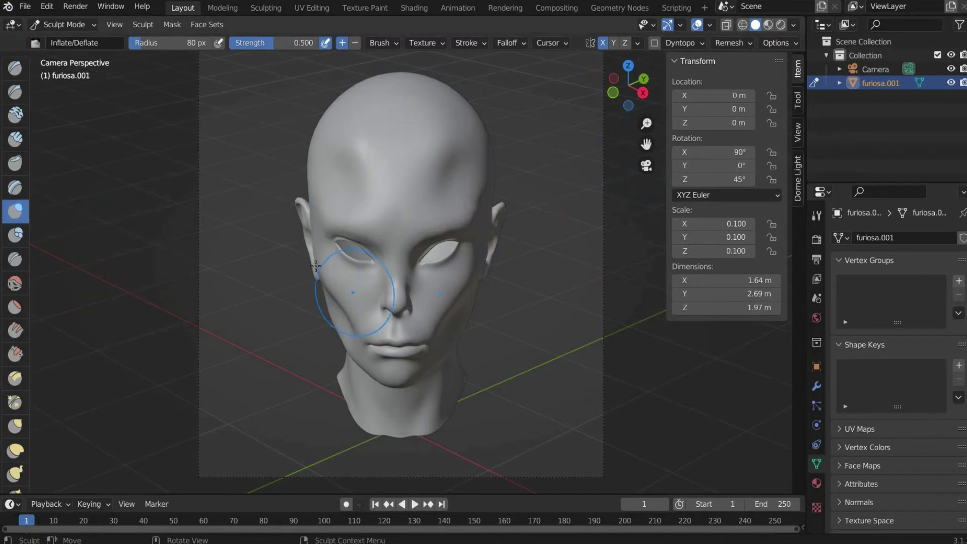
{"action": "mouse_move", "coordinate": [316, 266]}
{"action": "left_mouse_down"}
{"action": "mouse_move", "coordinate": [326, 275]}
{"action": "mouse_move", "coordinate": [315, 262]}
{"action": "left_mouse_up"}
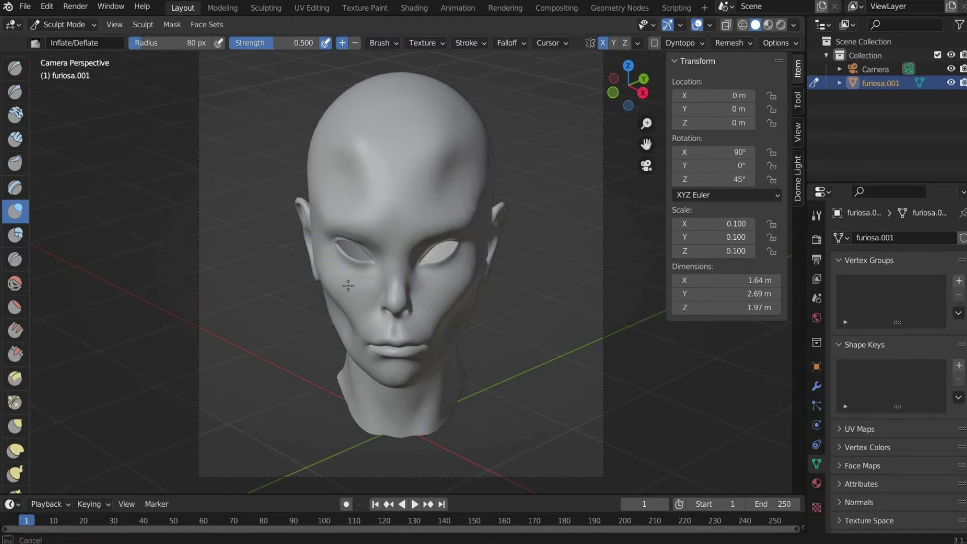
{"action": "middle_click_drag", "start_coordinate": [346, 280], "coordinate": [480, 330]}
{"action": "scroll", "coordinate": [489, 373], "scroll_direction": "up", "scroll_amount": 5}
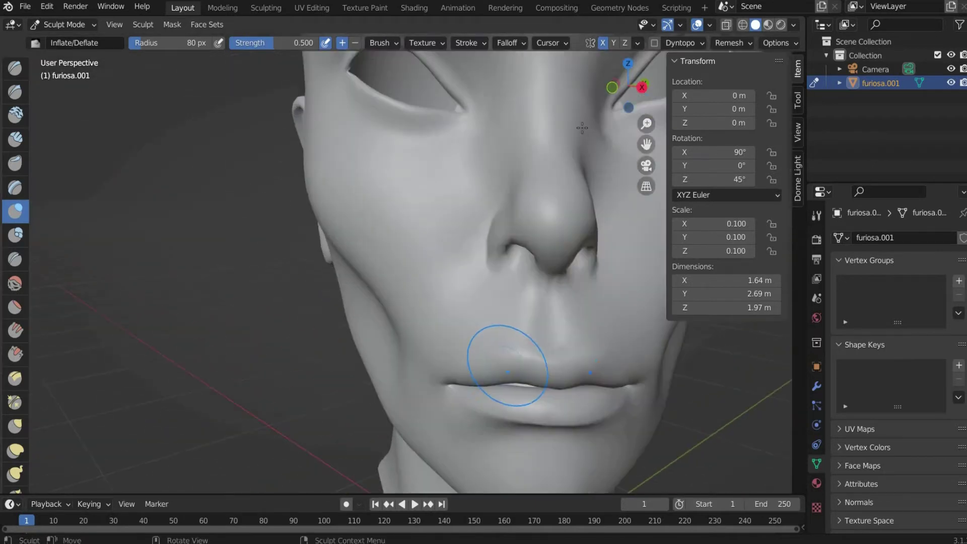
{"action": "left_click_drag", "start_coordinate": [647, 145], "coordinate": [647, 61]}
{"action": "mouse_move", "coordinate": [432, 297]}
{"action": "left_mouse_down"}
{"action": "mouse_move", "coordinate": [414, 291]}
{"action": "mouse_move", "coordinate": [395, 241]}
{"action": "mouse_move", "coordinate": [414, 222]}
{"action": "mouse_move", "coordinate": [410, 281]}
{"action": "left_mouse_up"}
{"action": "left_click", "coordinate": [647, 165]}
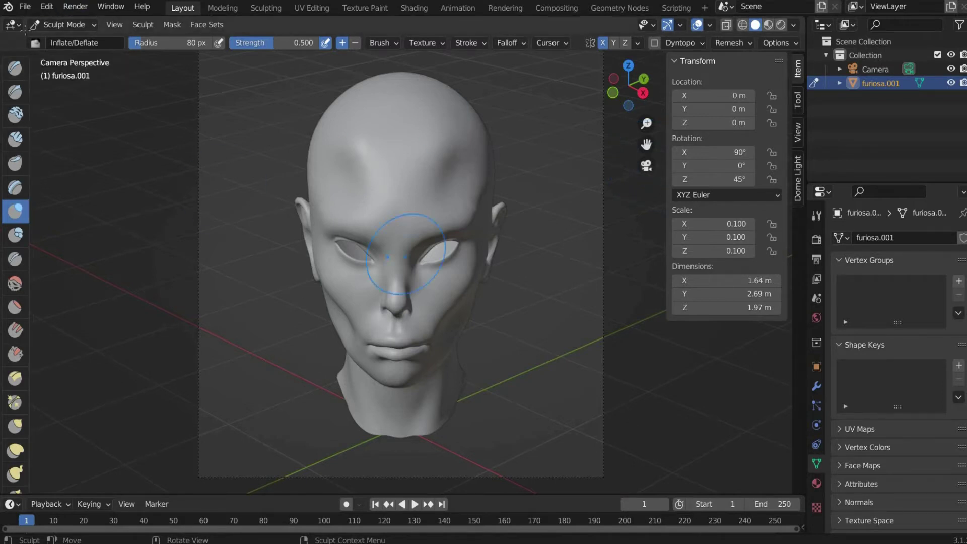
Step: Switch to Edit Mode and subdivide the whole head mesh once
{"action": "left_click", "coordinate": [60, 23]}
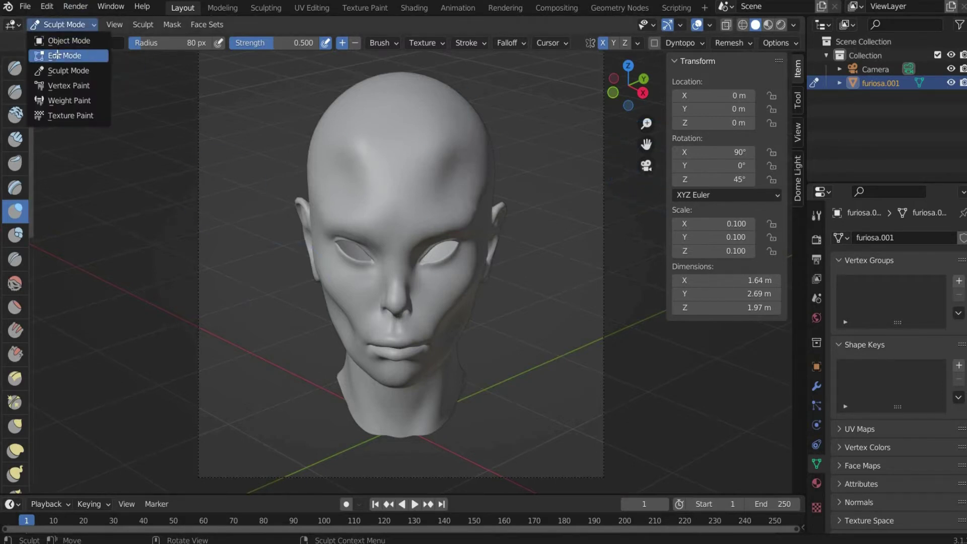
{"action": "key", "text": "Return"}
{"action": "right_click", "coordinate": [383, 171]}
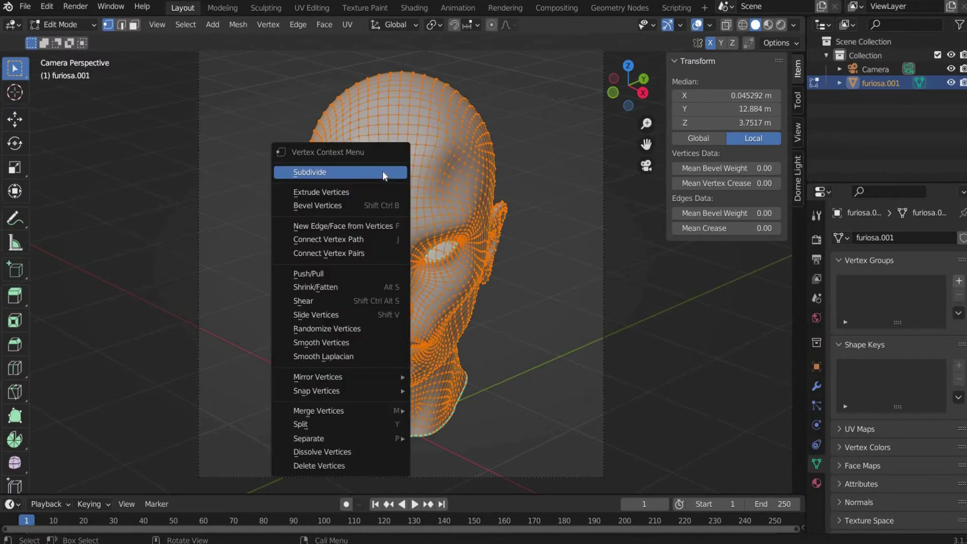
{"action": "left_click", "coordinate": [382, 172]}
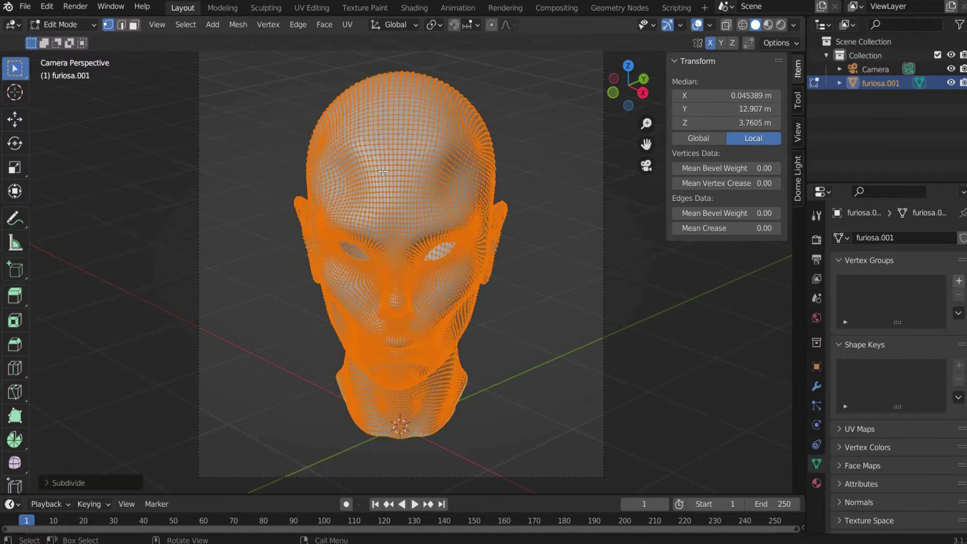
{"action": "key", "text": "shift+space"}
{"action": "key", "text": "g"}
{"action": "left_click", "coordinate": [68, 25]}
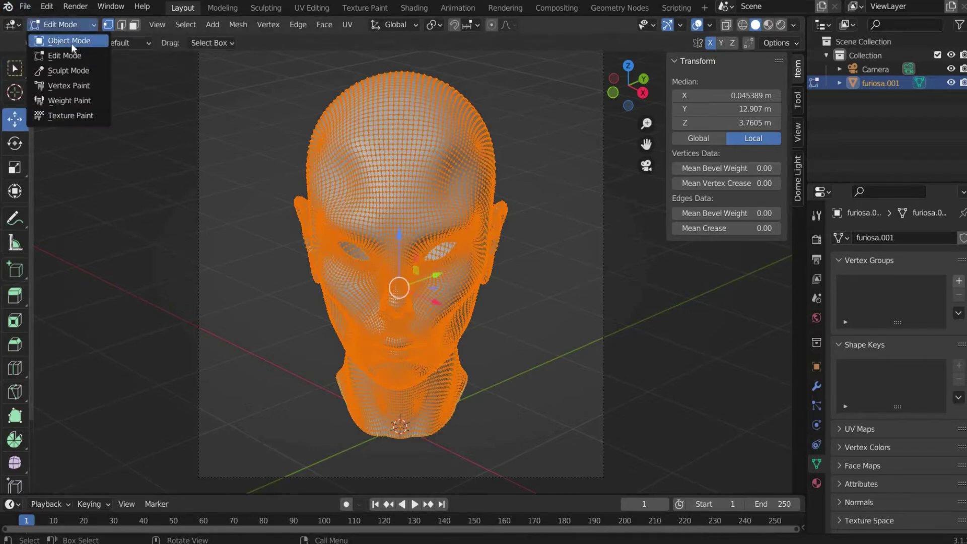
Step: Back in Object Mode, add a cone mesh with 250 vertices
{"action": "left_click", "coordinate": [71, 43]}
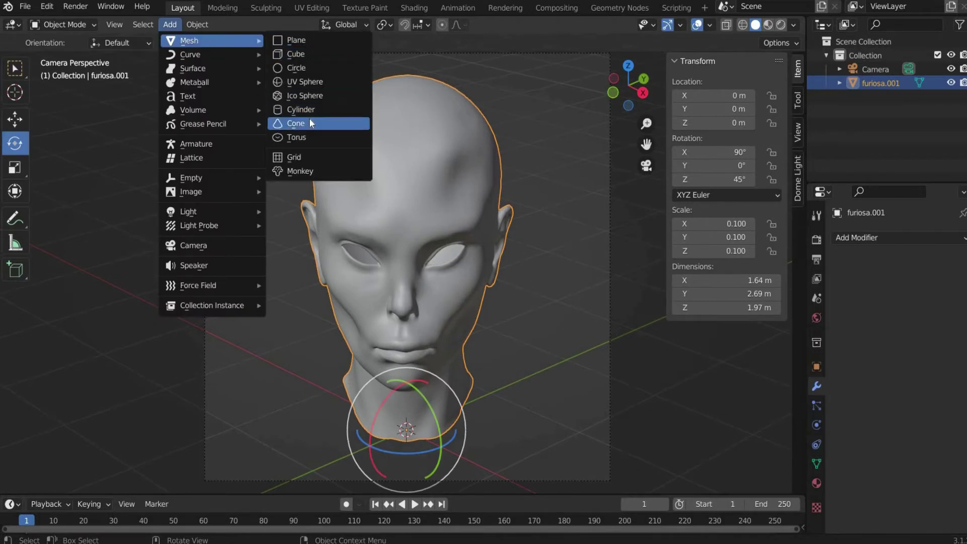
{"action": "left_click", "coordinate": [310, 123]}
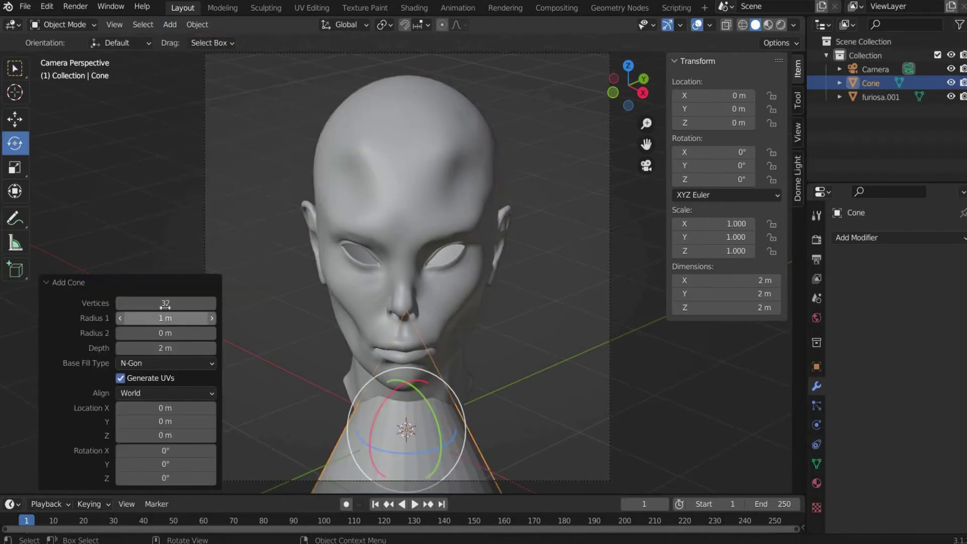
{"action": "left_click_drag", "start_coordinate": [165, 304], "coordinate": [286, 295]}
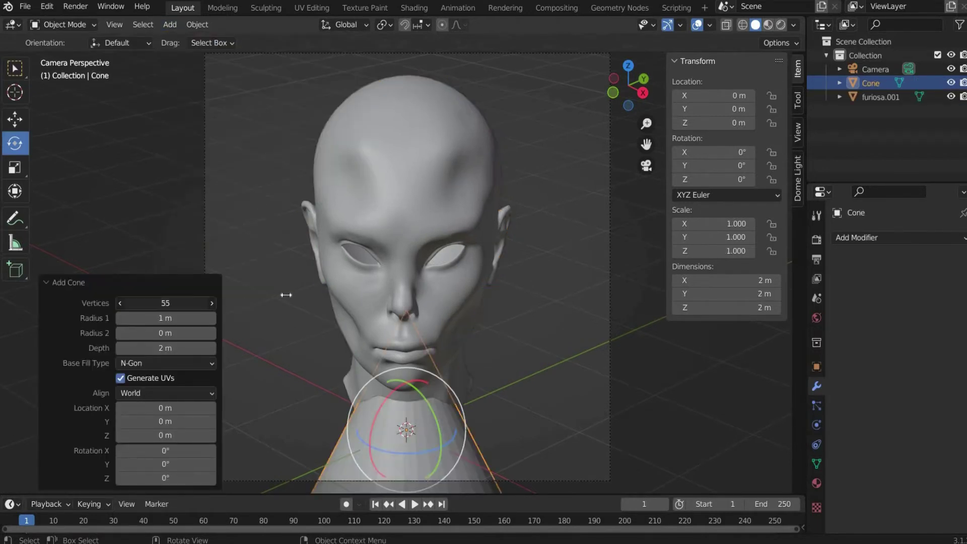
{"action": "left_click", "coordinate": [162, 305]}
{"action": "key", "text": "Return"}
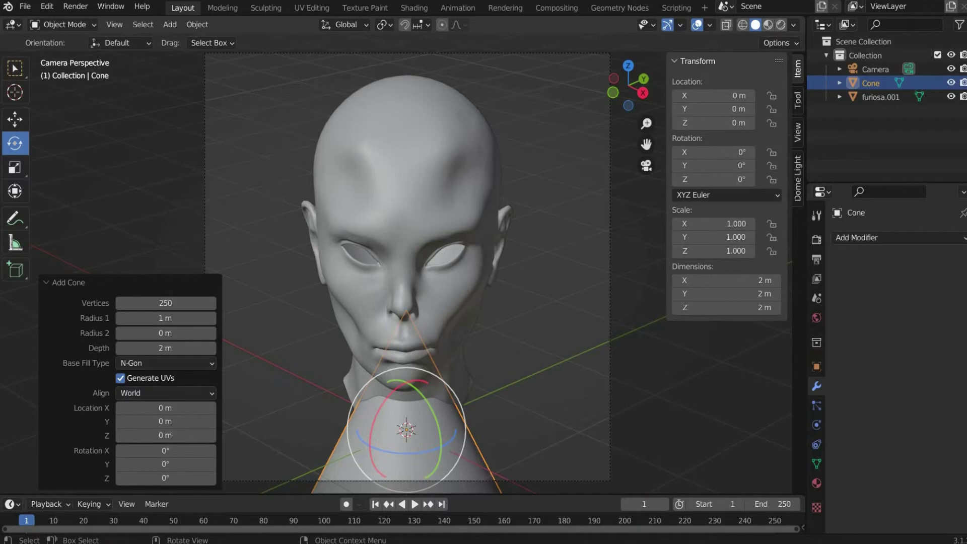
Step: Hide the head and scale the cone to 0.1, 0.1, 0.5 into a thin spike
{"action": "left_click", "coordinate": [950, 97]}
{"action": "middle_click_drag", "start_coordinate": [565, 403], "coordinate": [547, 244], "text": "shift"}
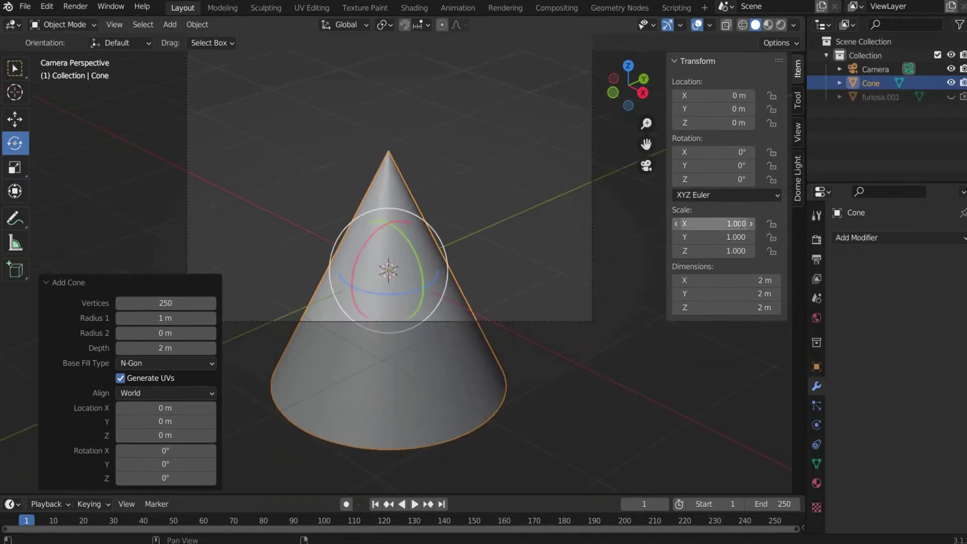
{"action": "left_click", "coordinate": [735, 224]}
{"action": "type", "text": "0.1"}
{"action": "key", "text": "Return"}
{"action": "left_click", "coordinate": [735, 236]}
{"action": "type", "text": "0.1"}
{"action": "key", "text": "Return"}
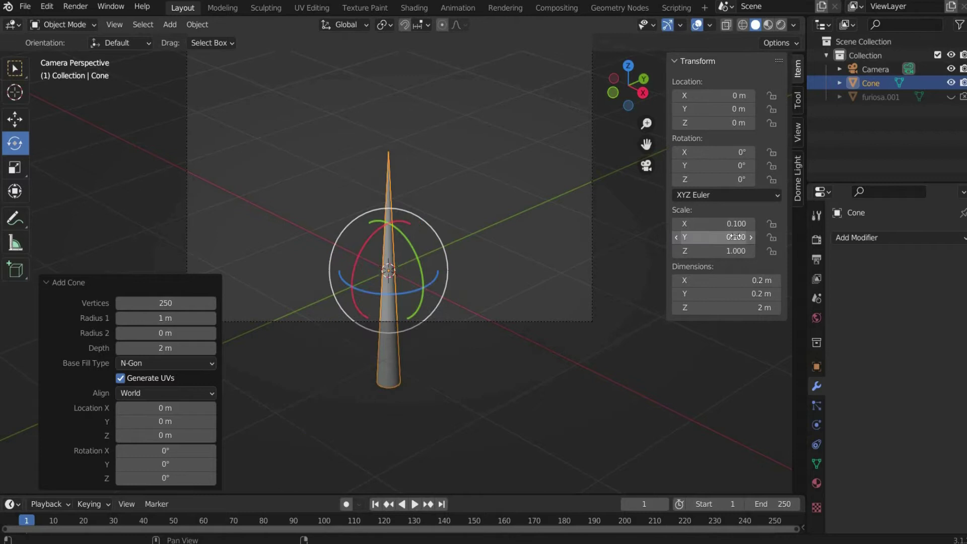
{"action": "left_click", "coordinate": [736, 251]}
{"action": "key", "text": "Return"}
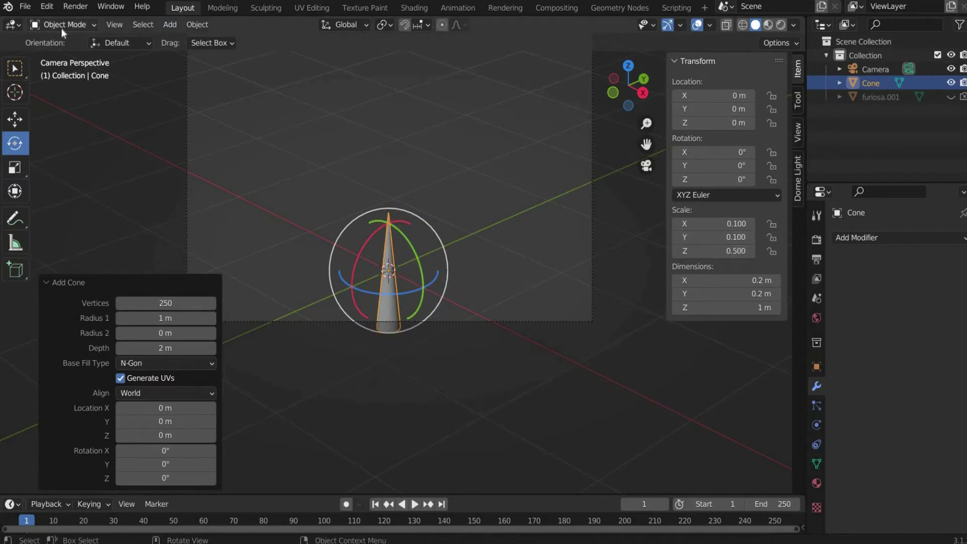
{"action": "left_click", "coordinate": [62, 24]}
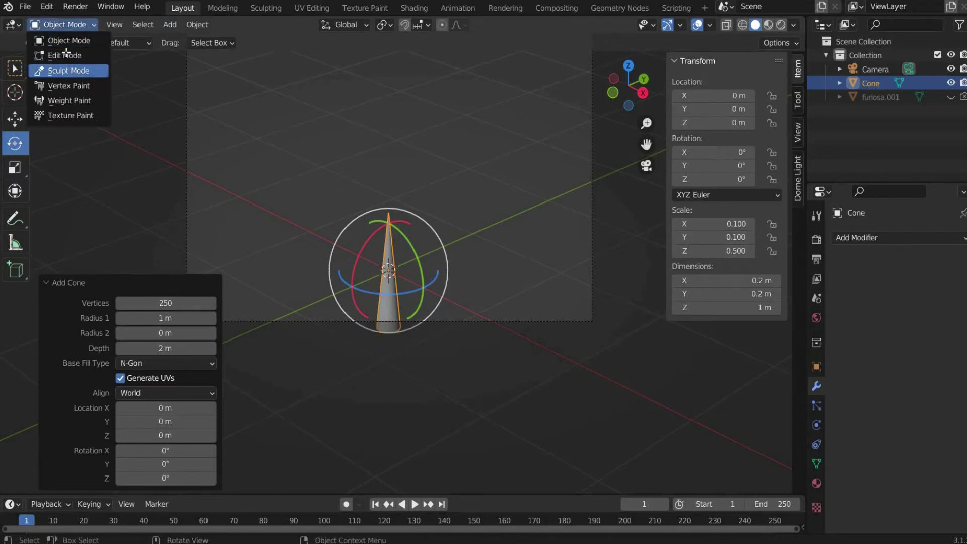
Step: In Edit Mode, subdivide the cone mesh with 10 cuts
{"action": "left_click", "coordinate": [66, 55]}
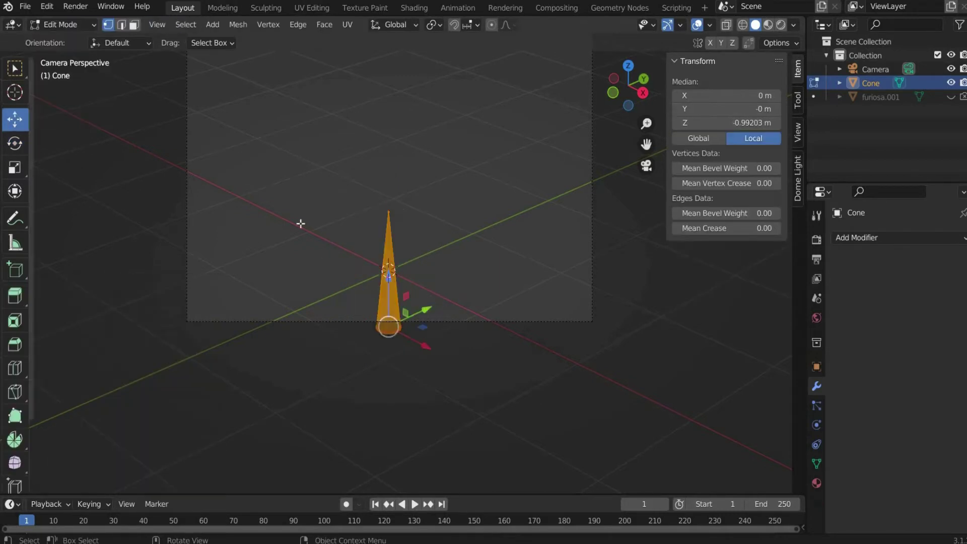
{"action": "right_click", "coordinate": [389, 249]}
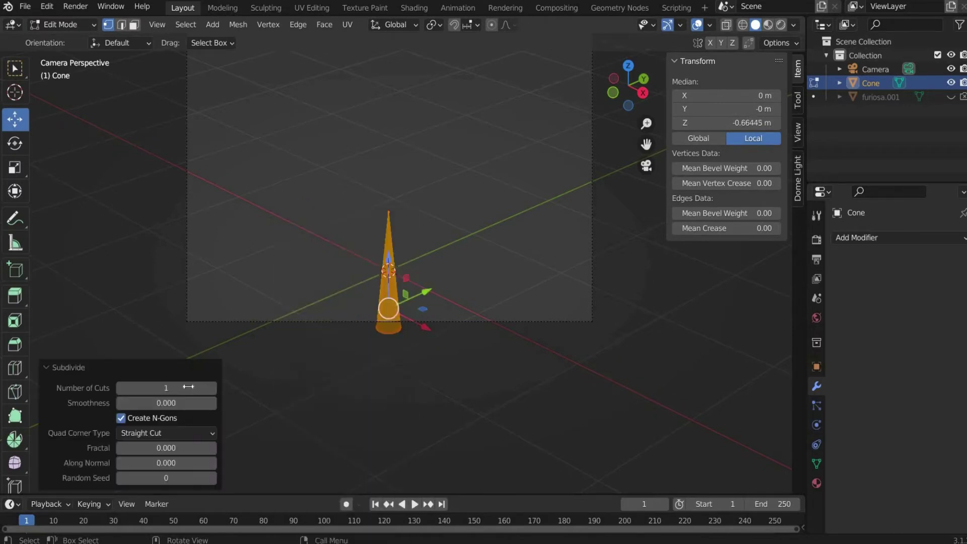
{"action": "left_click", "coordinate": [189, 386]}
{"action": "type", "text": "10"}
{"action": "key", "text": "Return"}
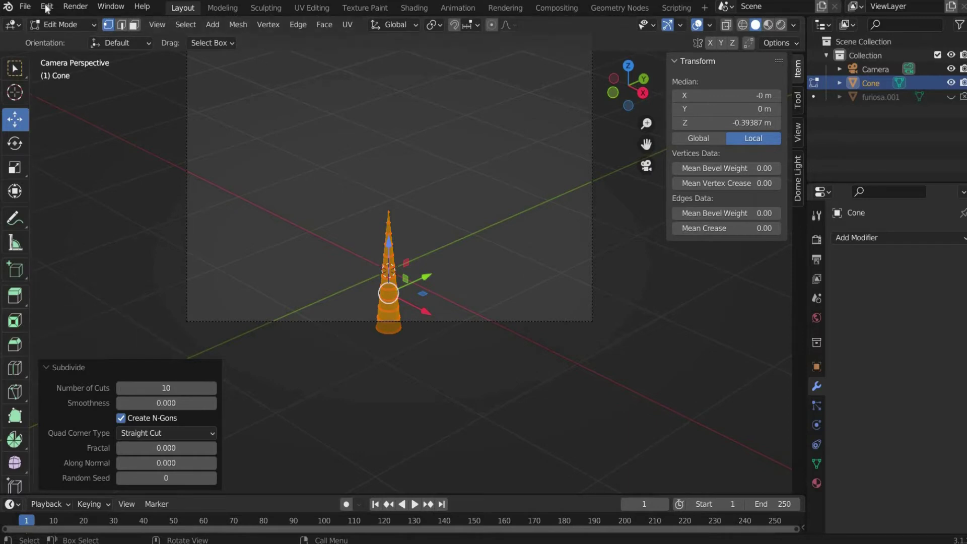
{"action": "left_click", "coordinate": [48, 22]}
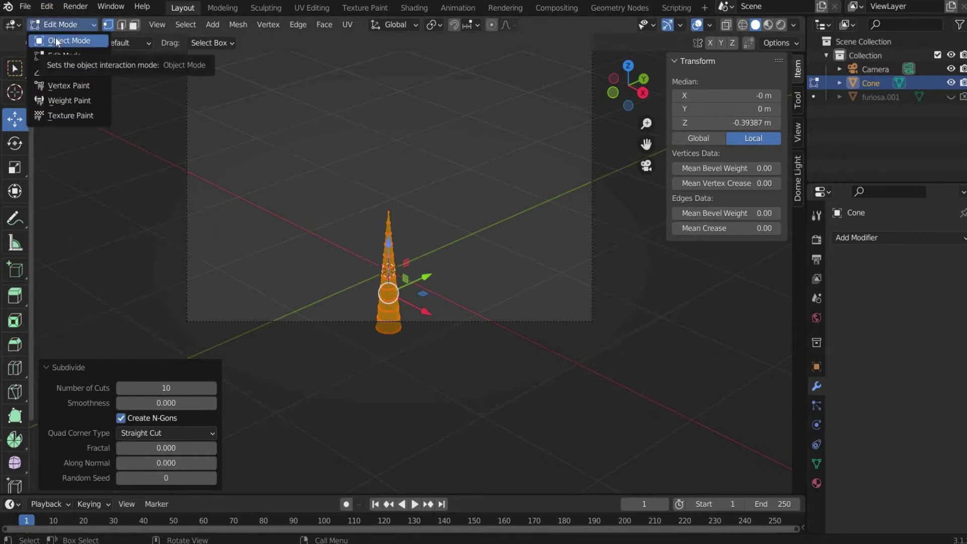
Step: Back in Object Mode, add a Simple Deform modifier to the cone set to Bend on the Y axis, and edit its angle
{"action": "left_click", "coordinate": [56, 40]}
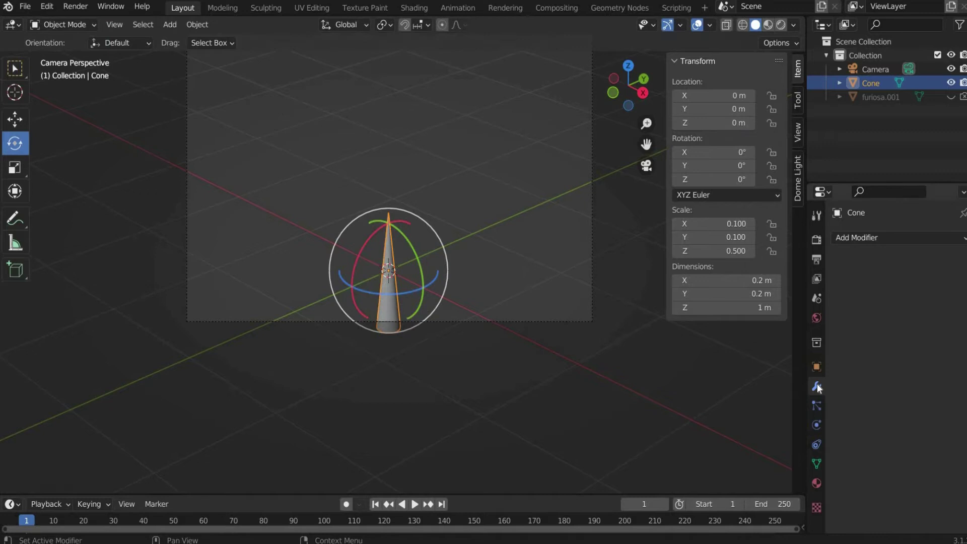
{"action": "left_click", "coordinate": [865, 238]}
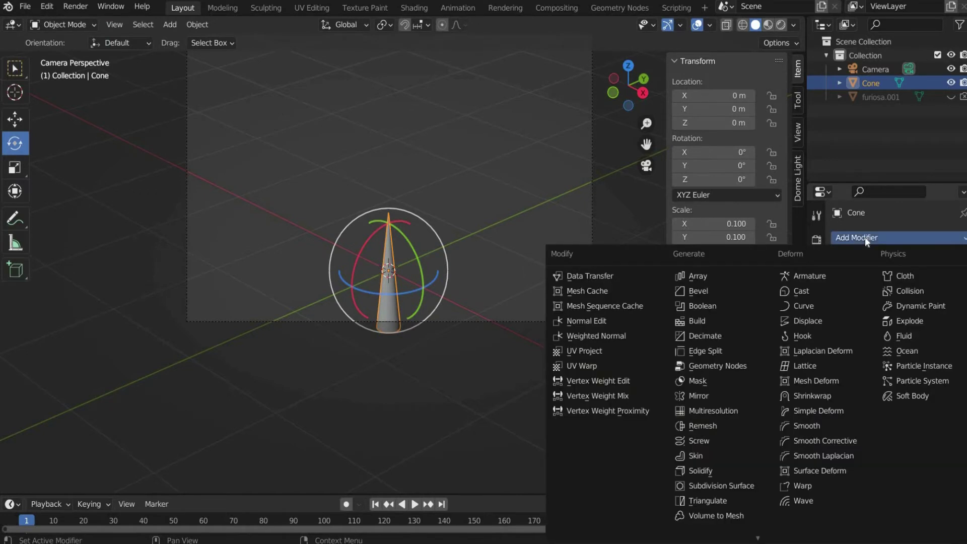
{"action": "left_click", "coordinate": [833, 411]}
{"action": "left_click", "coordinate": [884, 281]}
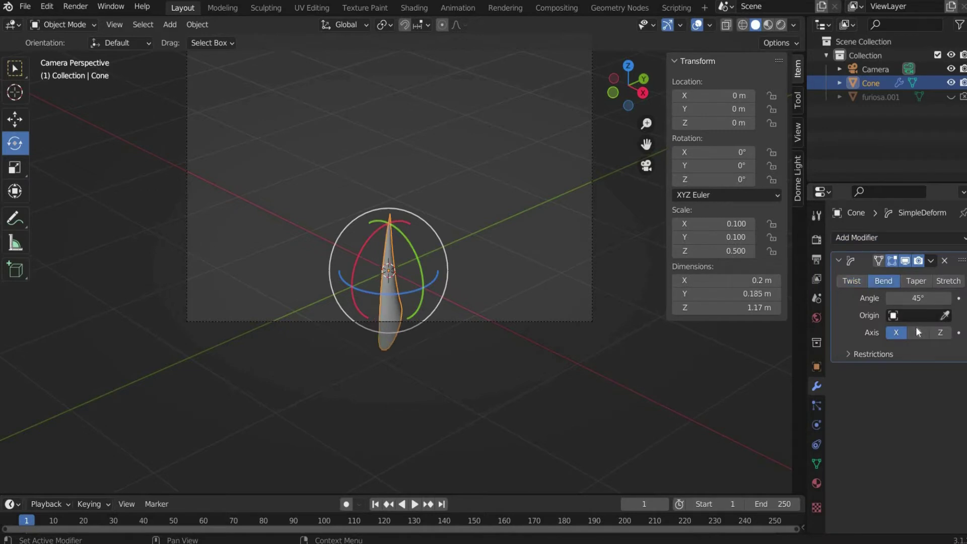
{"action": "left_click", "coordinate": [916, 333]}
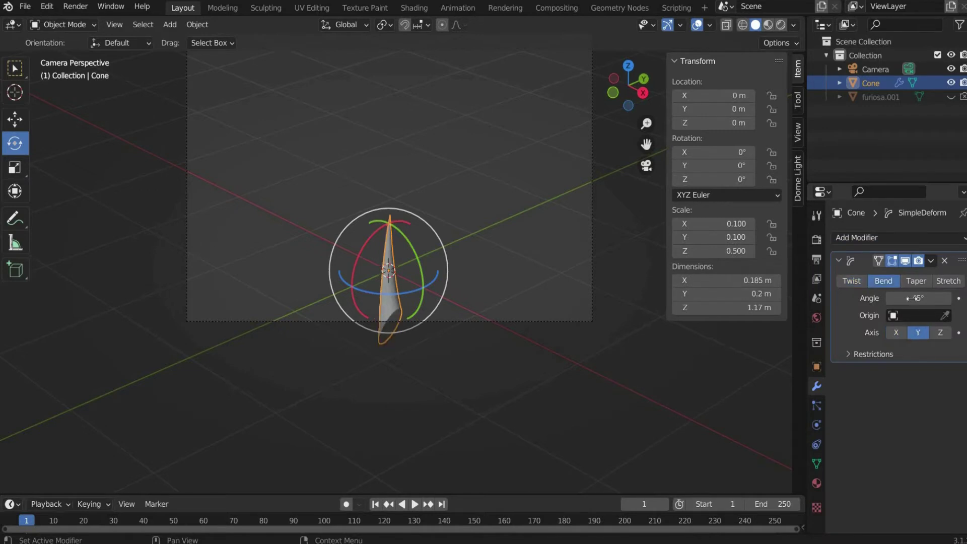
{"action": "left_click", "coordinate": [913, 298]}
Step: Unhide the head model furiosa.001 and duplicate the bent cone into a second horn
{"action": "left_click", "coordinate": [937, 98]}
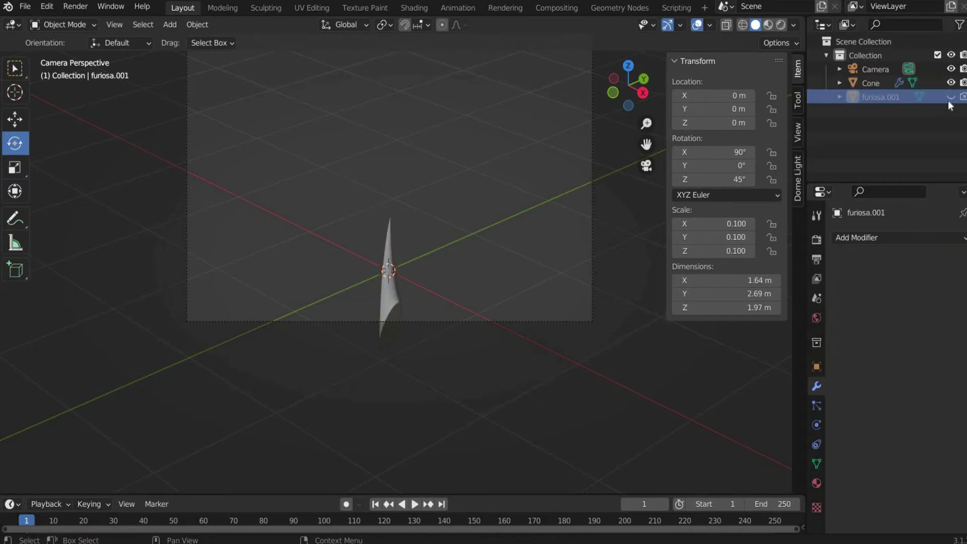
{"action": "left_click", "coordinate": [960, 101]}
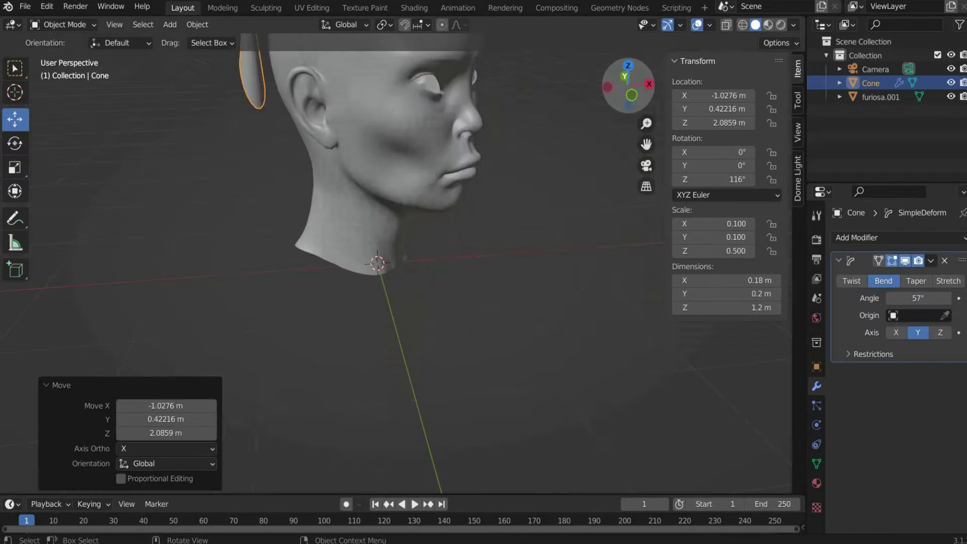
{"action": "key", "text": "shift+d"}
{"action": "left_click", "coordinate": [451, 93]}
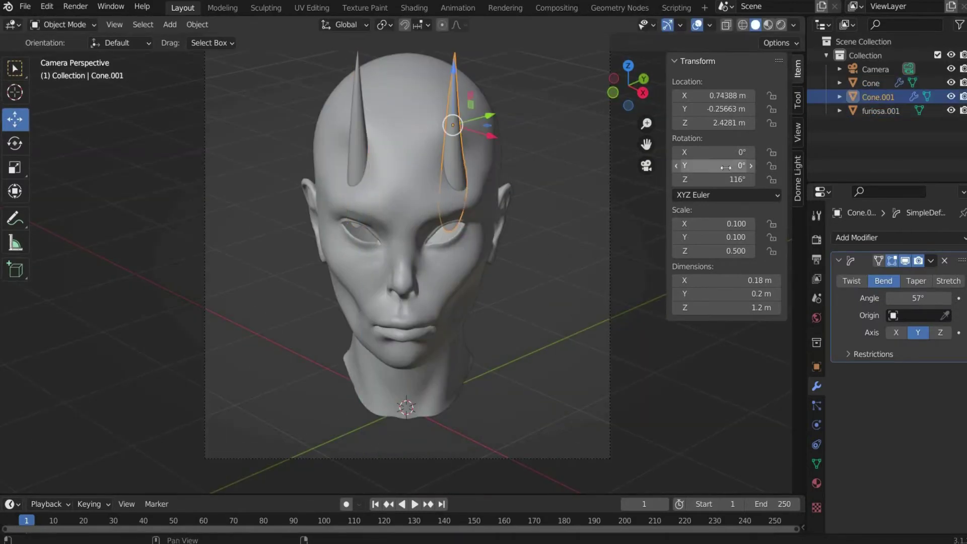
{"action": "left_click", "coordinate": [355, 126]}
Step: Add a cylinder with 163 vertices, 0.67 m radius, 0.38 m depth and cap fill Nothing
{"action": "left_click", "coordinate": [170, 24]}
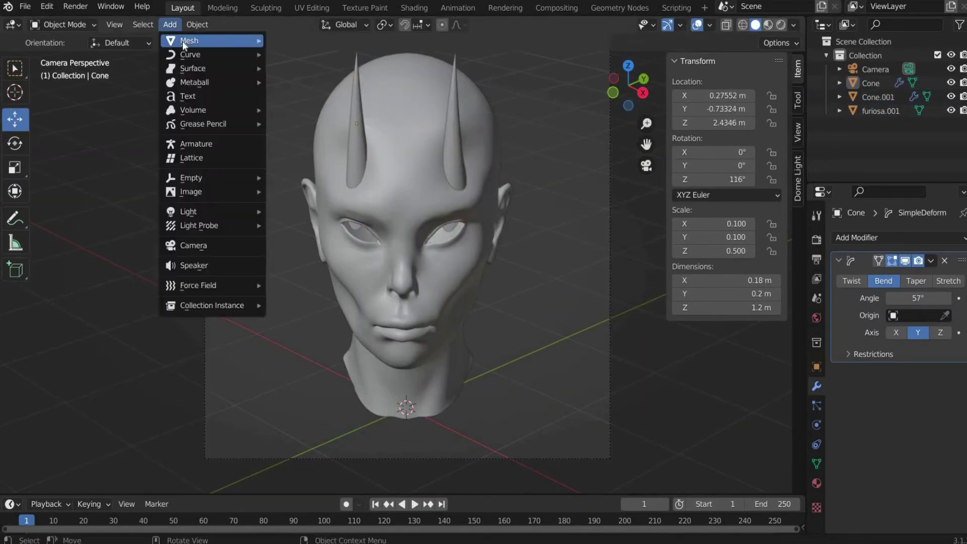
{"action": "mouse_move", "coordinate": [182, 42]}
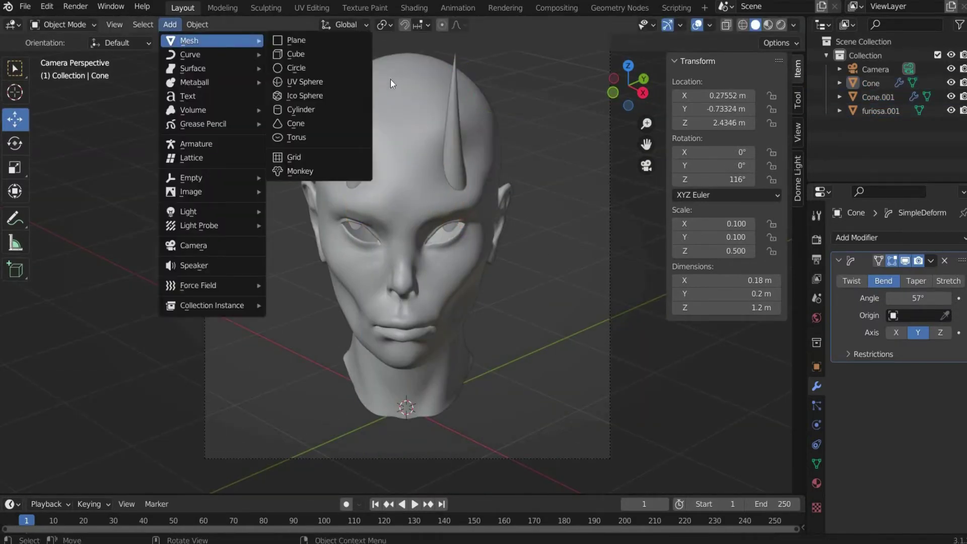
{"action": "left_click", "coordinate": [336, 108]}
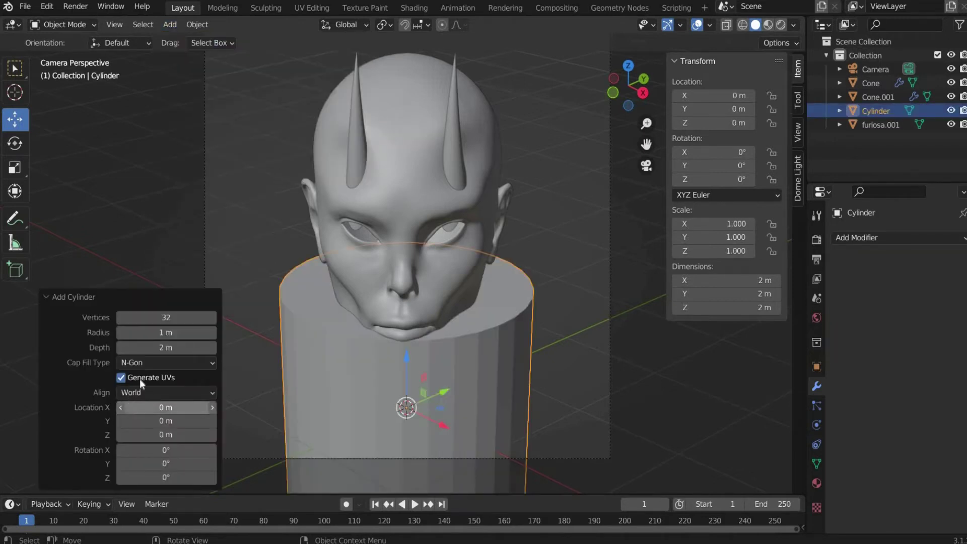
{"action": "left_click", "coordinate": [165, 317]}
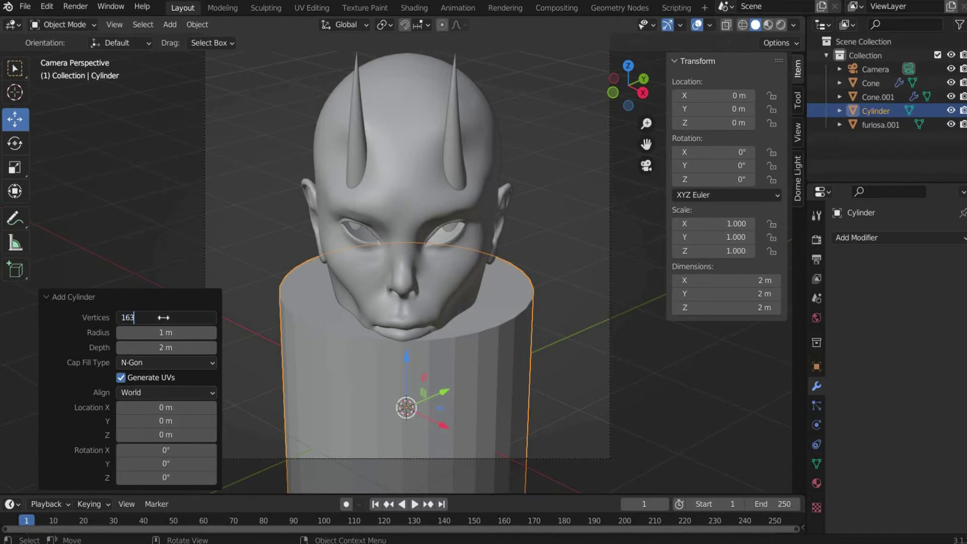
{"action": "type", "text": "163"}
{"action": "key", "text": "Return"}
{"action": "left_click", "coordinate": [160, 333]}
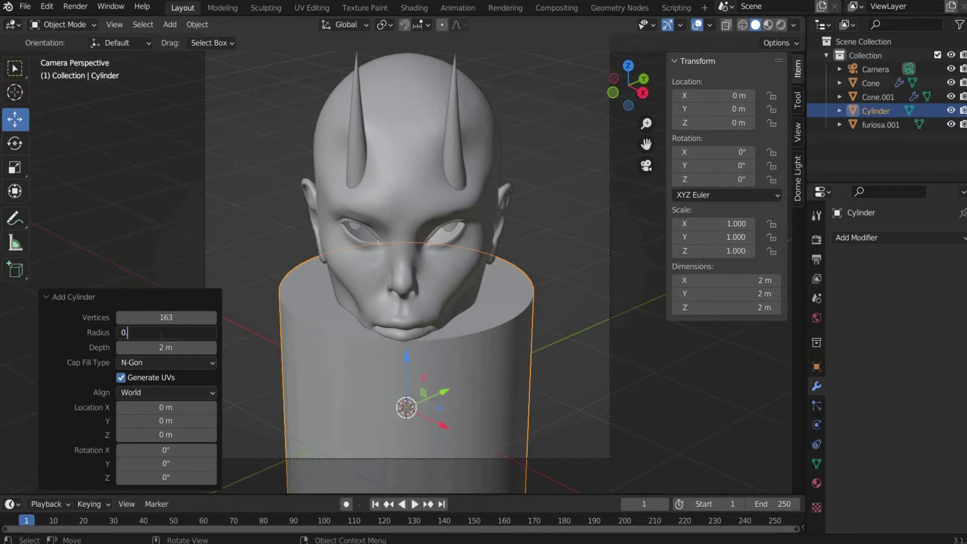
{"action": "type", "text": "0.67"}
{"action": "key", "text": "Return"}
{"action": "left_click", "coordinate": [168, 348]}
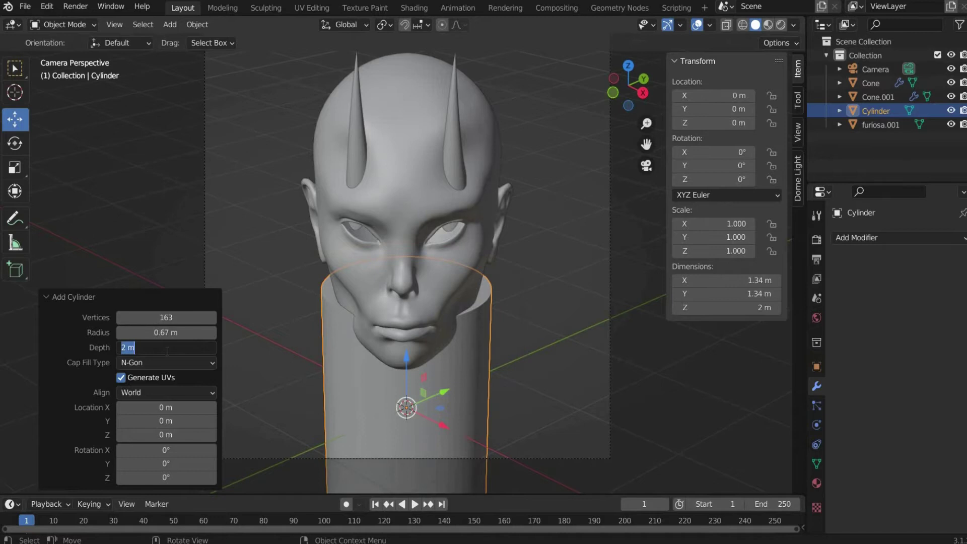
{"action": "key", "text": "Return"}
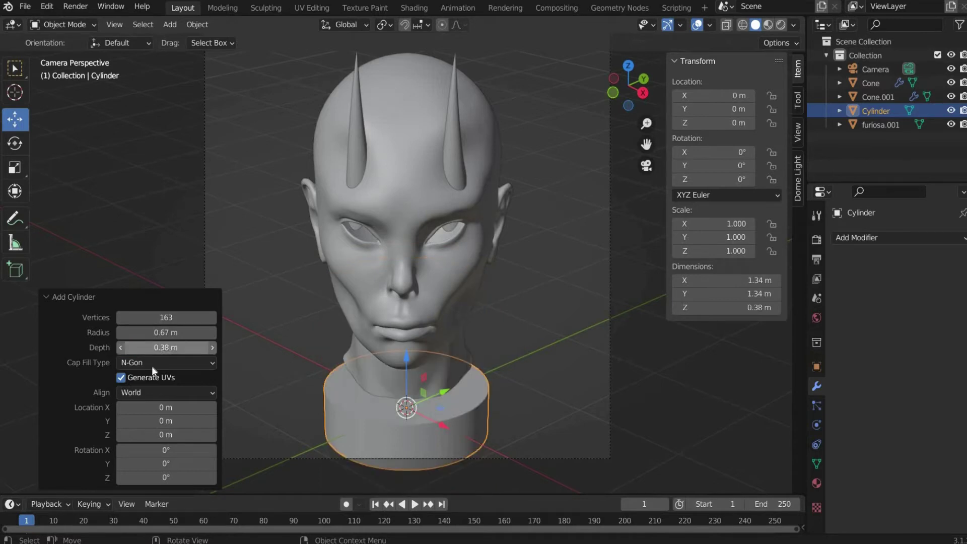
{"action": "left_click", "coordinate": [147, 363]}
{"action": "left_click", "coordinate": [144, 376]}
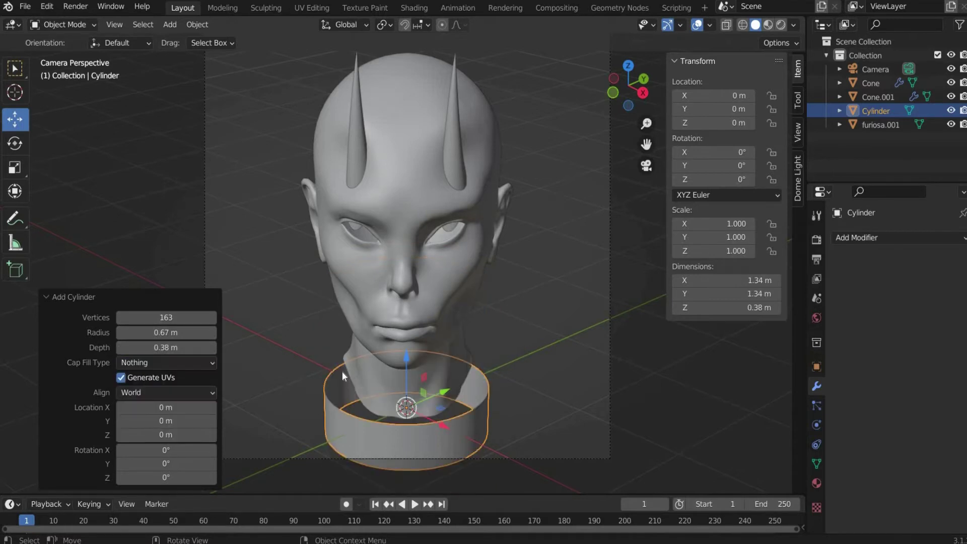
Step: Add a Solidify modifier to the ring with 0.18 m thickness
{"action": "left_click", "coordinate": [858, 240]}
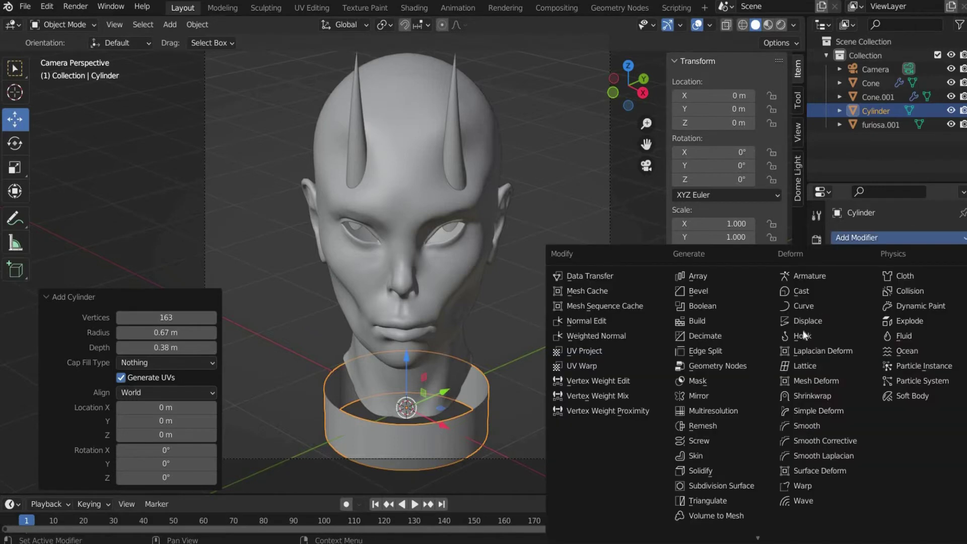
{"action": "left_click", "coordinate": [725, 470]}
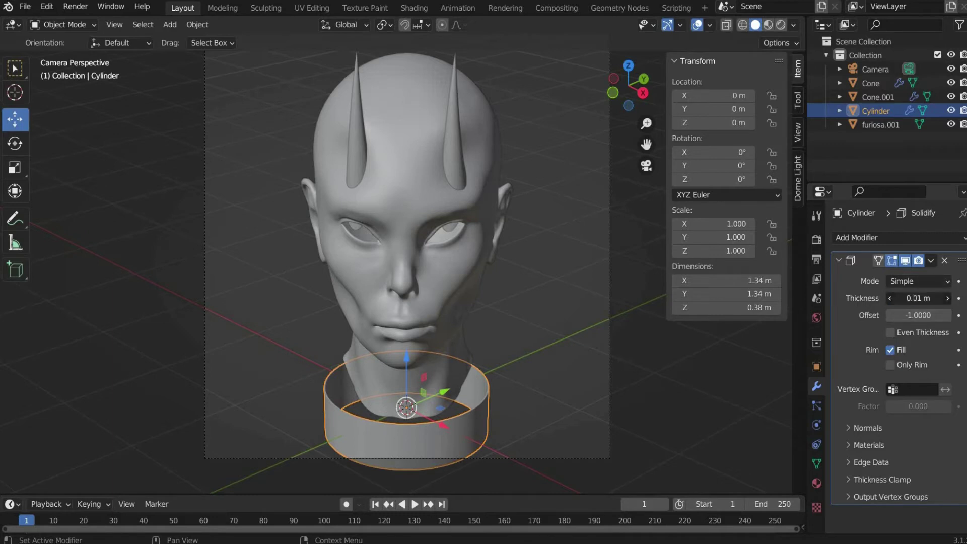
{"action": "left_click", "coordinate": [919, 297]}
{"action": "type", "text": "0.18"}
{"action": "key", "text": "Return"}
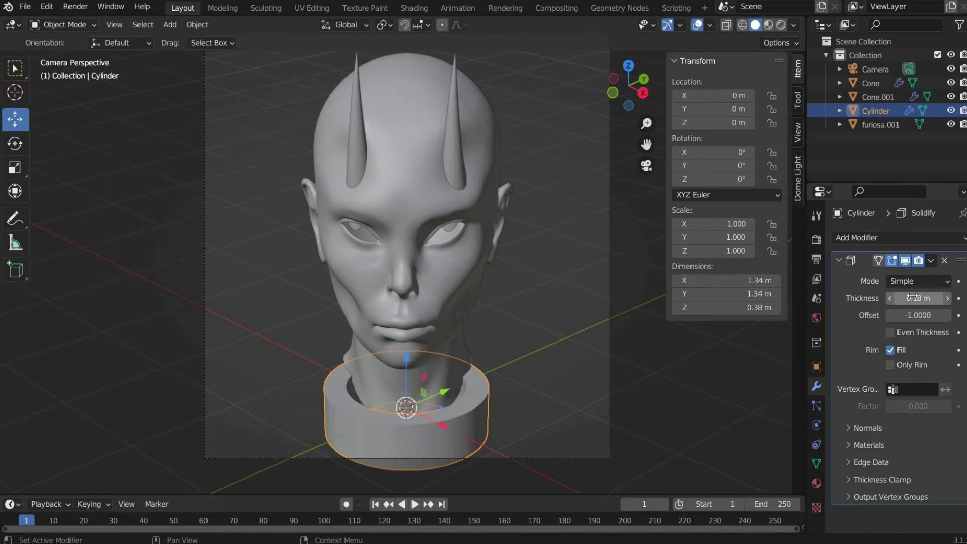
{"action": "left_click", "coordinate": [839, 260]}
Step: Add a Subdivision Surface modifier with viewport and render levels both 4
{"action": "left_click", "coordinate": [851, 238]}
{"action": "left_click", "coordinate": [735, 483]}
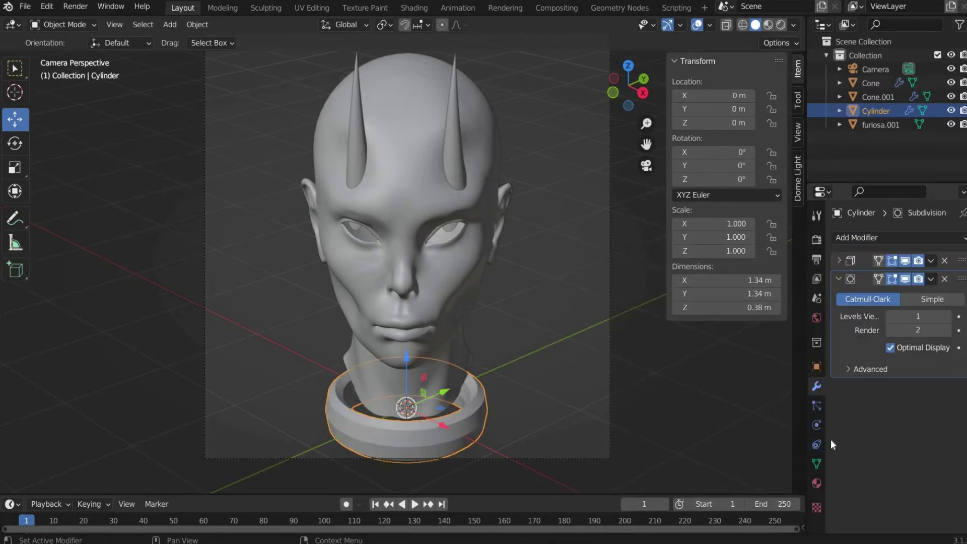
{"action": "left_click", "coordinate": [919, 317]}
{"action": "type", "text": "4"}
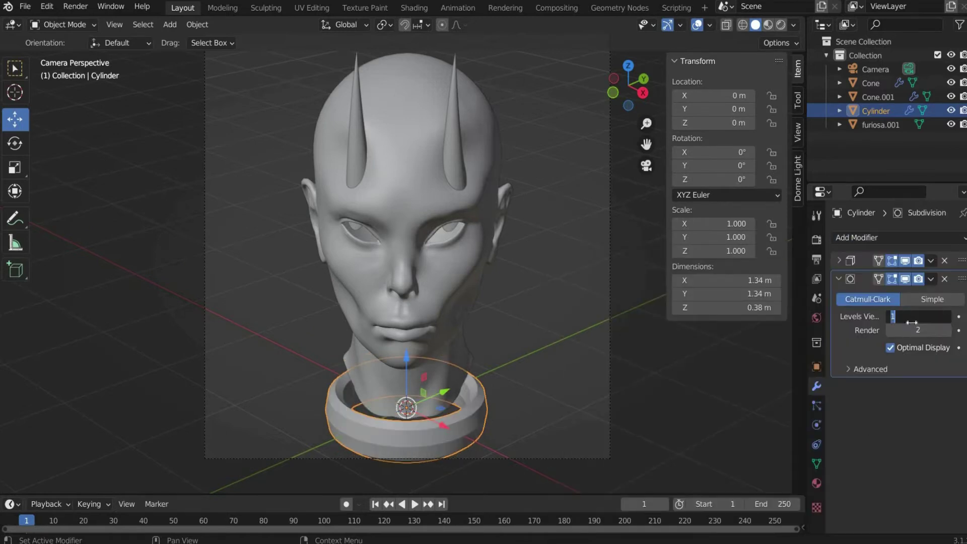
{"action": "key", "text": "Return"}
{"action": "left_click", "coordinate": [919, 330]}
{"action": "type", "text": "4"}
{"action": "key", "text": "Return"}
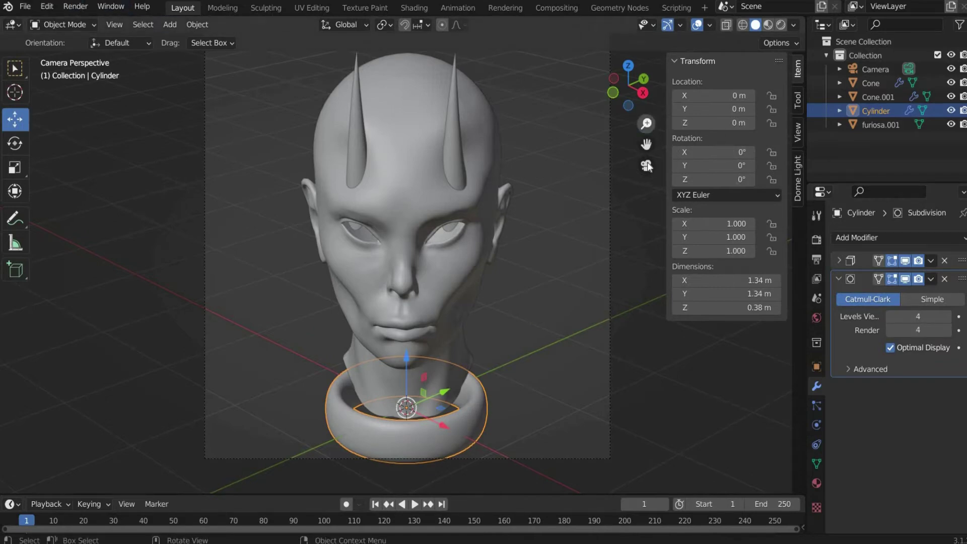
Step: Move the ring into place around the neck, raising it slightly on Z
{"action": "left_click_drag", "start_coordinate": [630, 88], "coordinate": [479, 411]}
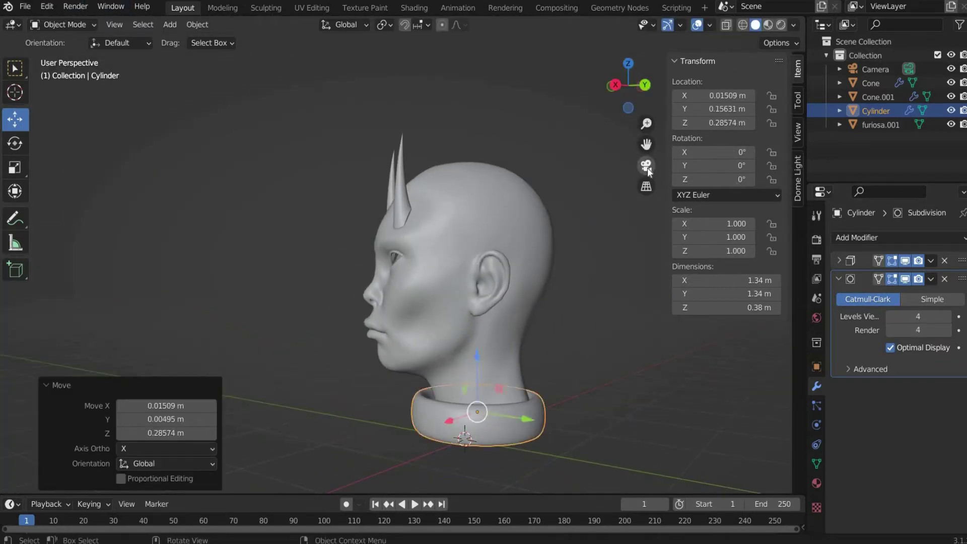
{"action": "left_click", "coordinate": [647, 166]}
{"action": "left_click_drag", "start_coordinate": [424, 380], "coordinate": [409, 382]}
{"action": "key", "text": "ctrl+c"}
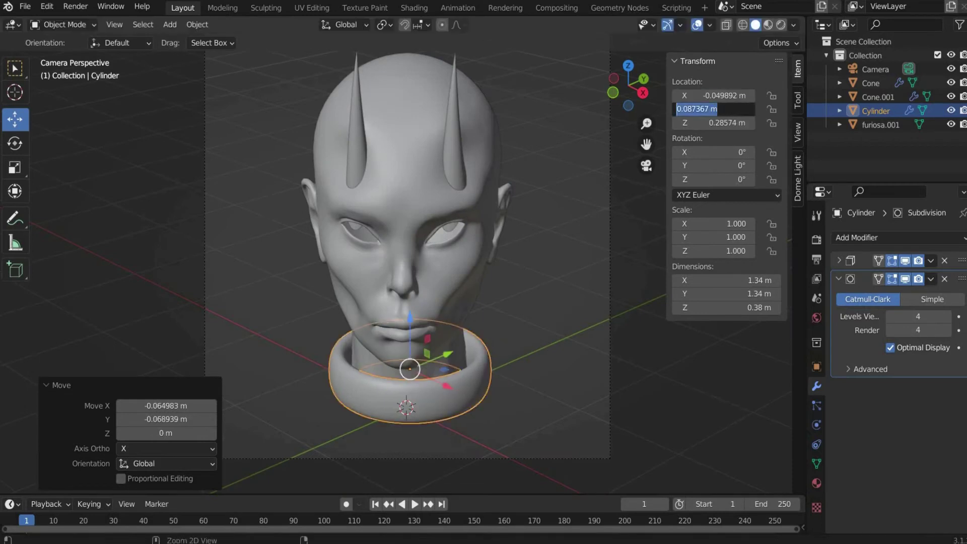
{"action": "key", "text": "ctrl+v"}
{"action": "left_click_drag", "start_coordinate": [409, 323], "coordinate": [409, 318]}
{"action": "left_click", "coordinate": [618, 392]}
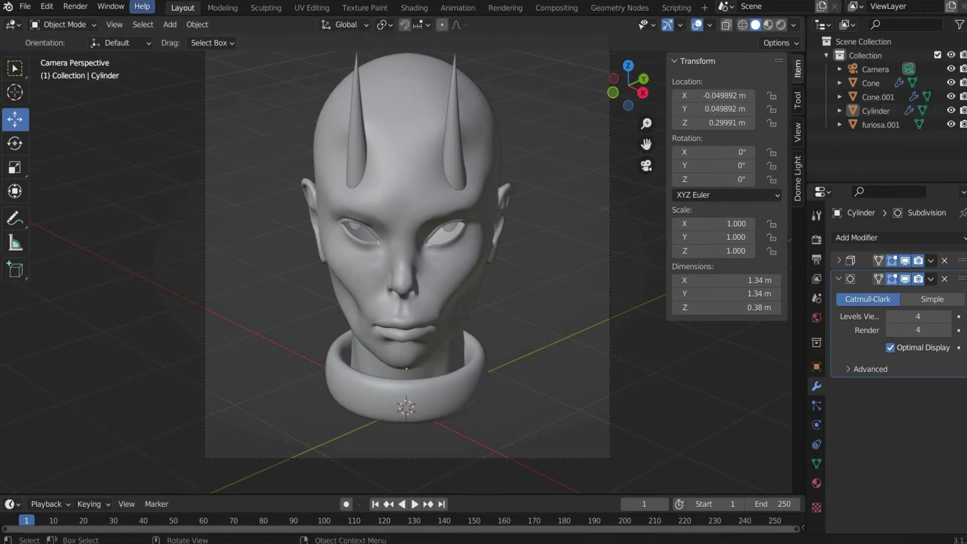
Step: Copy-paste the left horn, rename the copy Spikes, and delete its Simple Deform modifier
{"action": "left_click", "coordinate": [871, 82]}
{"action": "key", "text": "ctrl+c"}
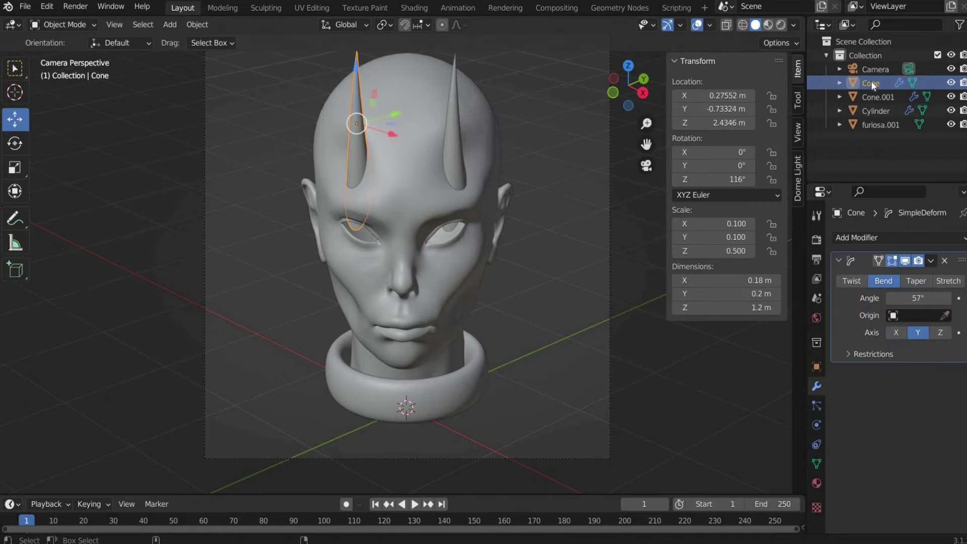
{"action": "key", "text": "ctrl+v"}
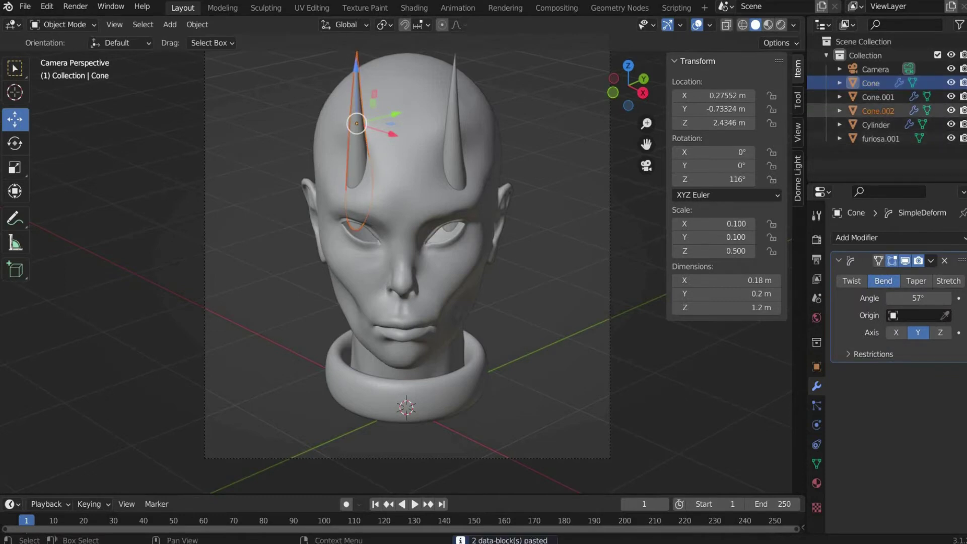
{"action": "double_click", "coordinate": [882, 110]}
{"action": "type", "text": "Sp"}
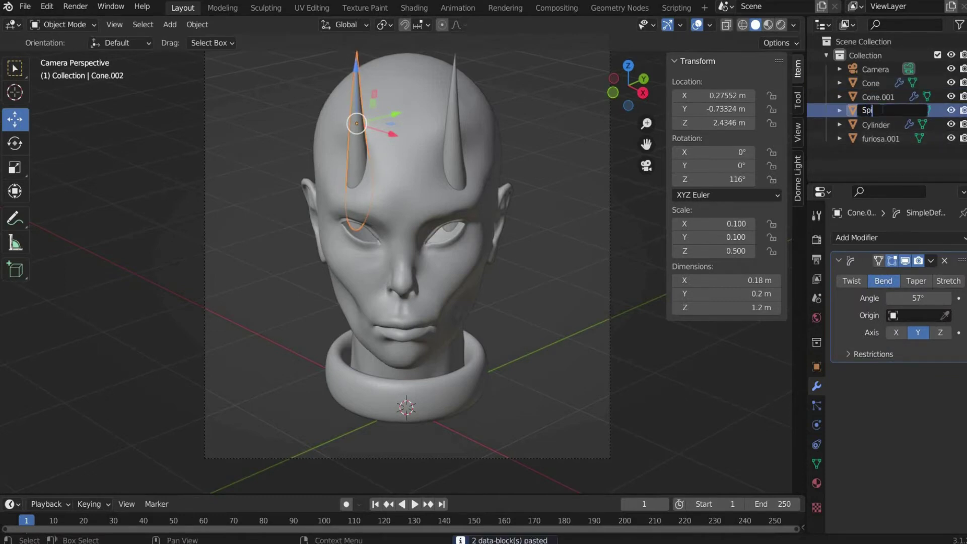
{"action": "type", "text": "ikes"}
{"action": "key", "text": "Return"}
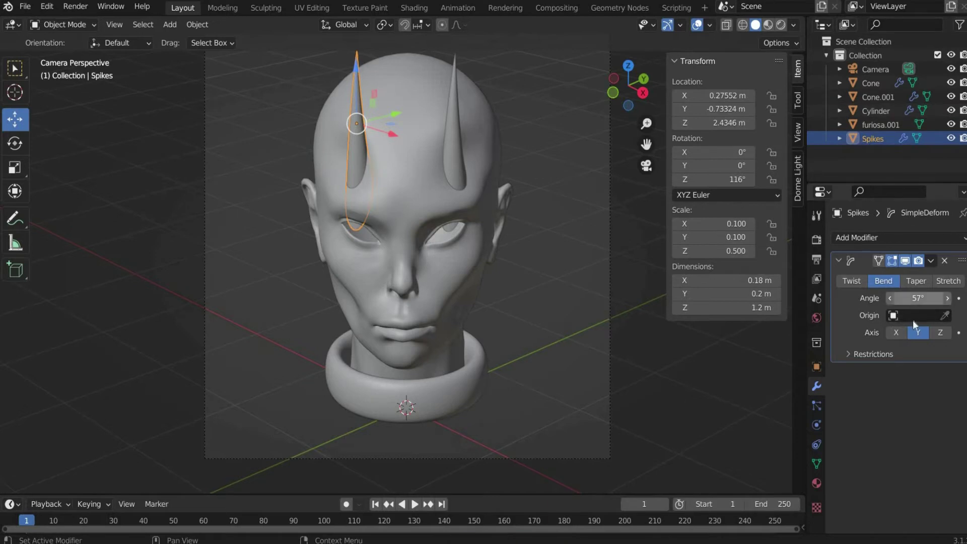
{"action": "left_click", "coordinate": [944, 261]}
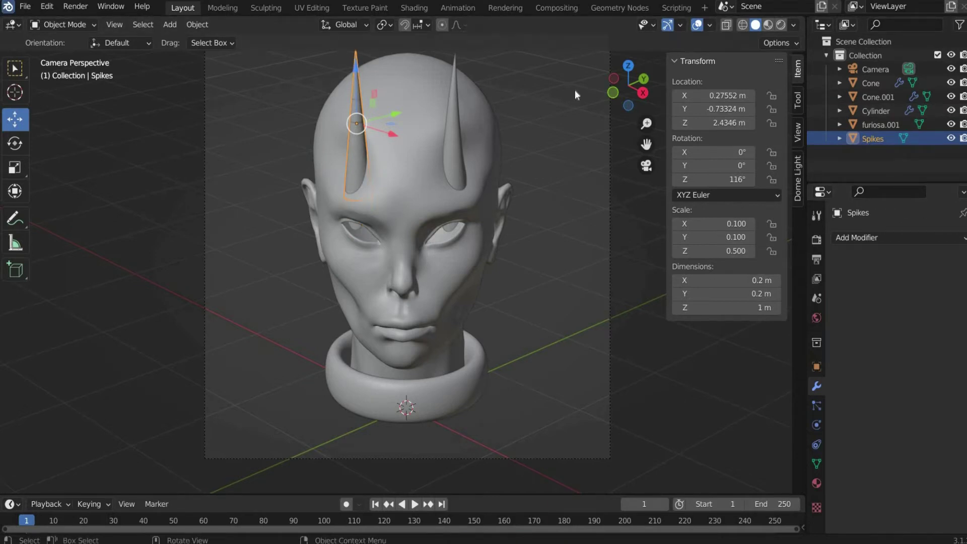
Step: Reset the Spikes location X, Y, Z and rotation Z to 0
{"action": "left_click", "coordinate": [727, 95]}
{"action": "type", "text": "0"}
{"action": "key", "text": "Return"}
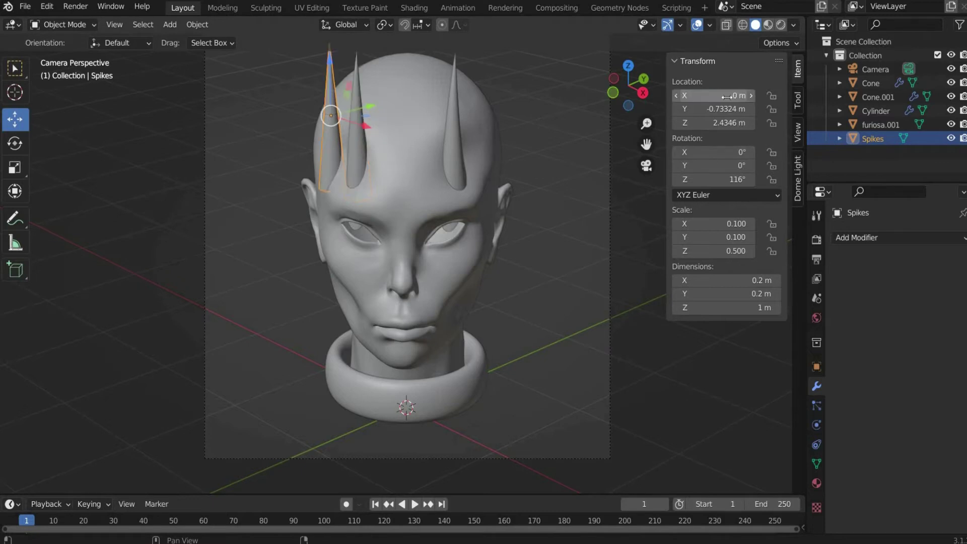
{"action": "left_click", "coordinate": [727, 109]}
{"action": "type", "text": "0"}
{"action": "key", "text": "Return"}
{"action": "left_click", "coordinate": [727, 122]}
{"action": "type", "text": "0"}
{"action": "key", "text": "Return"}
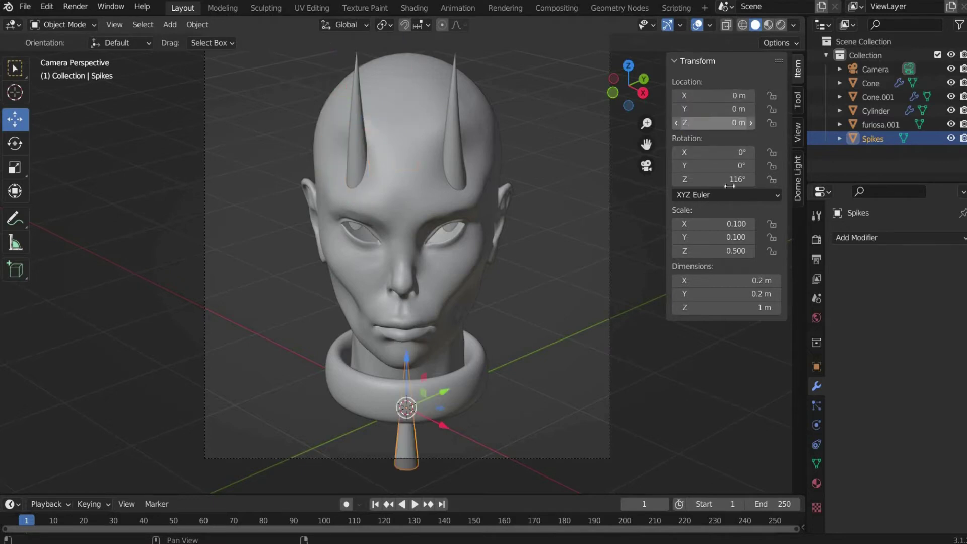
{"action": "left_click", "coordinate": [730, 181]}
{"action": "type", "text": "0"}
{"action": "key", "text": "Return"}
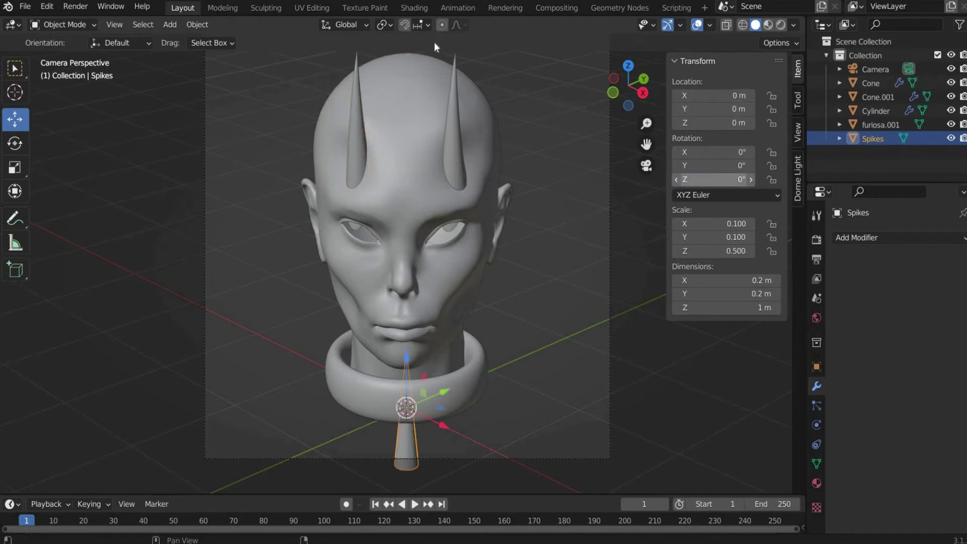
Step: Add a Bezier circle of 0.64 m radius and raise it to collar height
{"action": "left_click", "coordinate": [176, 23]}
{"action": "mouse_move", "coordinate": [252, 58]}
{"action": "left_click", "coordinate": [301, 67]}
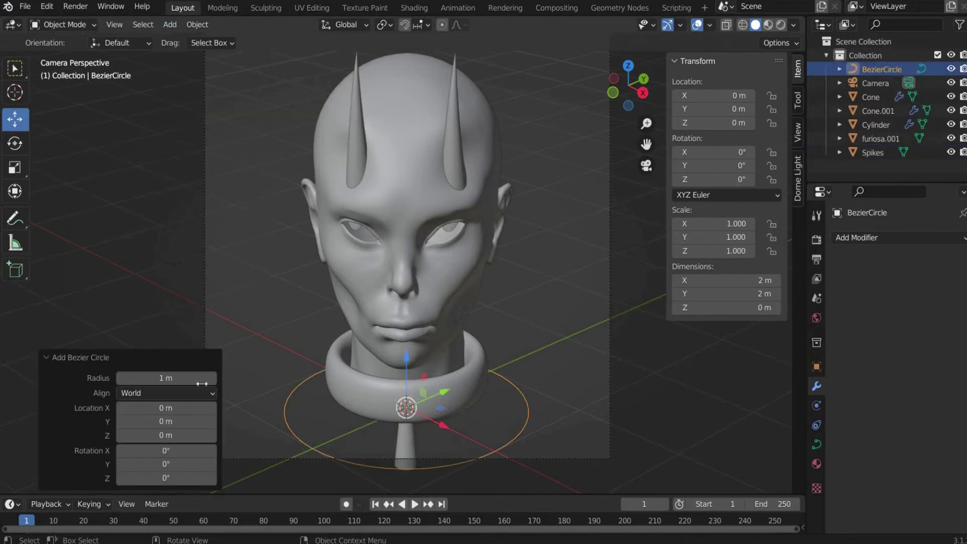
{"action": "mouse_move", "coordinate": [151, 378]}
{"action": "left_mouse_down"}
{"action": "mouse_move", "coordinate": [136, 378]}
{"action": "mouse_move", "coordinate": [146, 378]}
{"action": "left_mouse_up"}
{"action": "left_click_drag", "start_coordinate": [406, 353], "coordinate": [401, 317]}
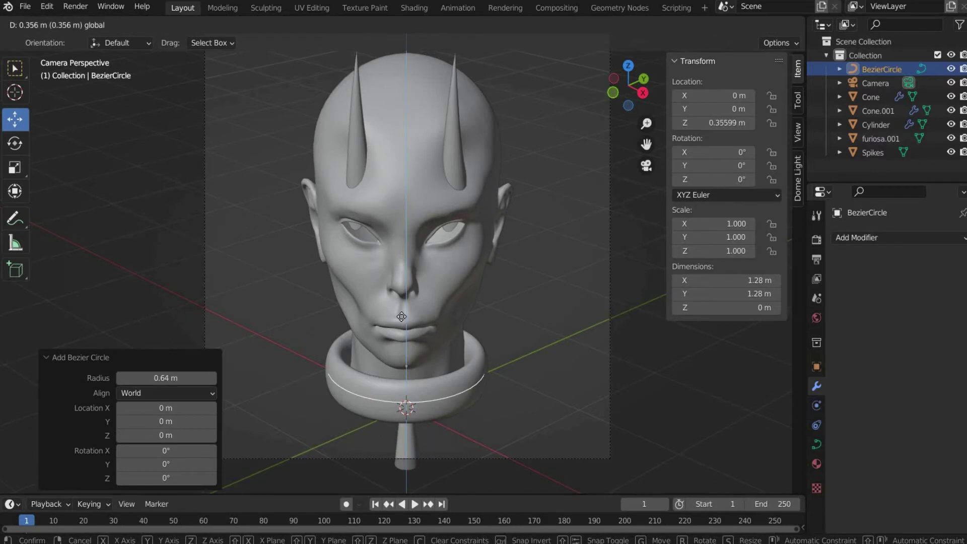
{"action": "left_click_drag", "start_coordinate": [497, 389], "coordinate": [498, 391]}
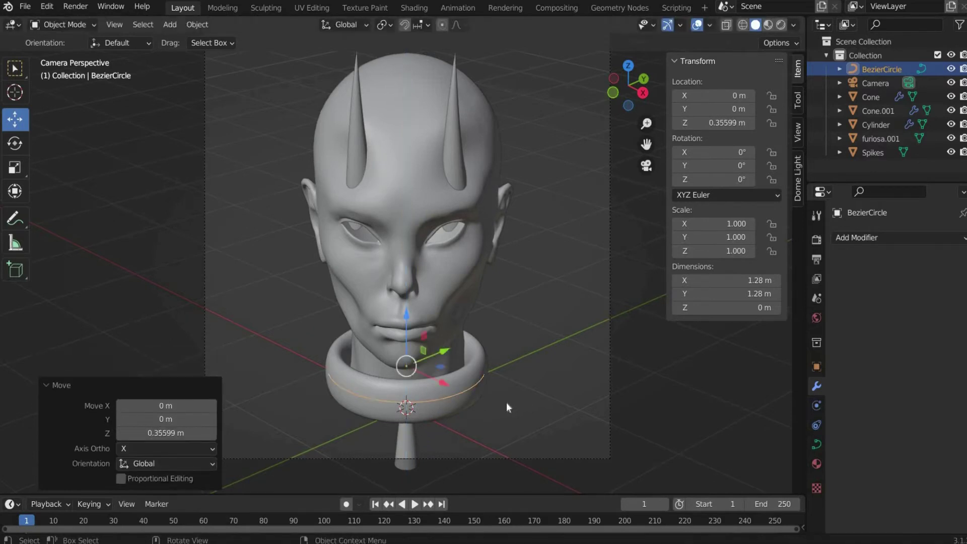
Step: Give Spikes an Array modifier with count 15 and relative X offset 1.4
{"action": "left_click", "coordinate": [882, 153]}
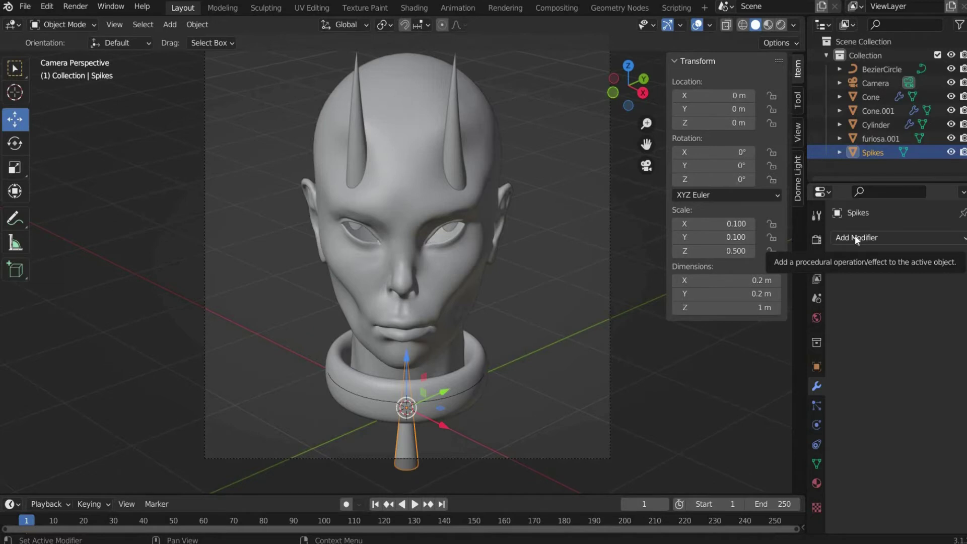
{"action": "left_click", "coordinate": [855, 238]}
{"action": "left_click", "coordinate": [730, 276]}
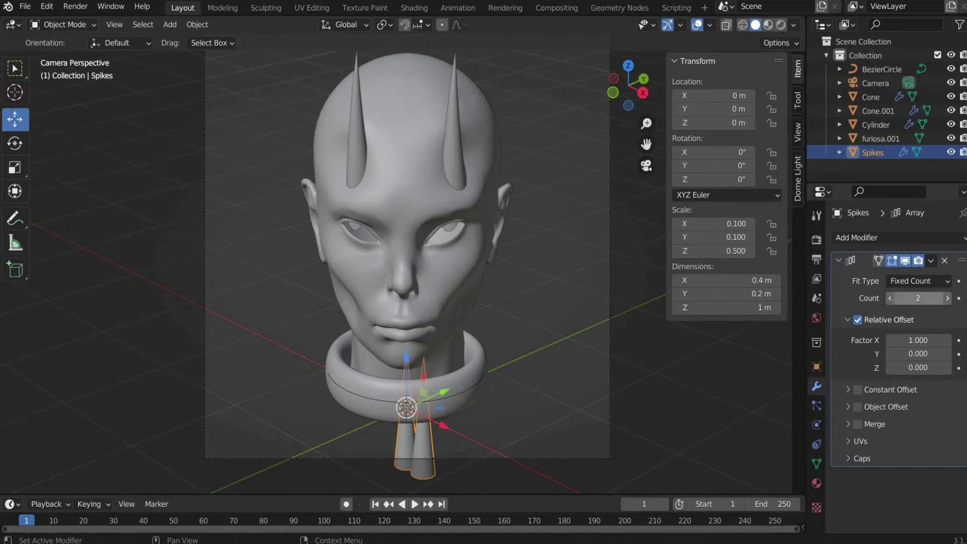
{"action": "left_click", "coordinate": [918, 298]}
{"action": "type", "text": "15"}
{"action": "key", "text": "Return"}
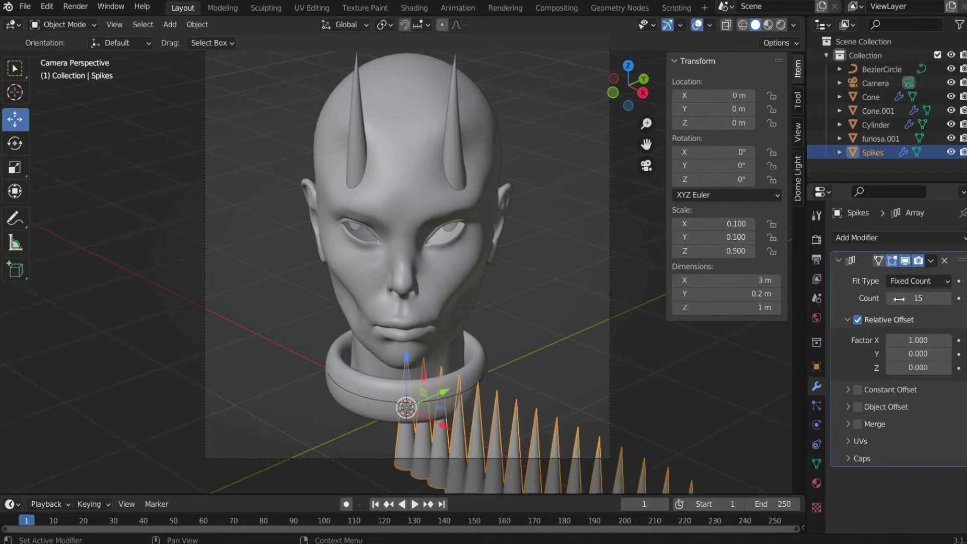
{"action": "left_click", "coordinate": [911, 339]}
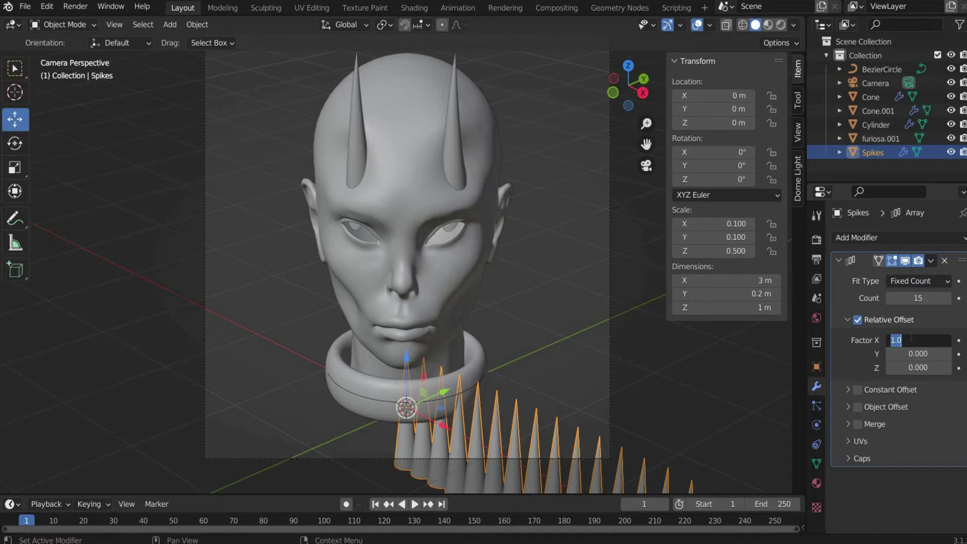
{"action": "type", "text": "1.4"}
{"action": "key", "text": "Return"}
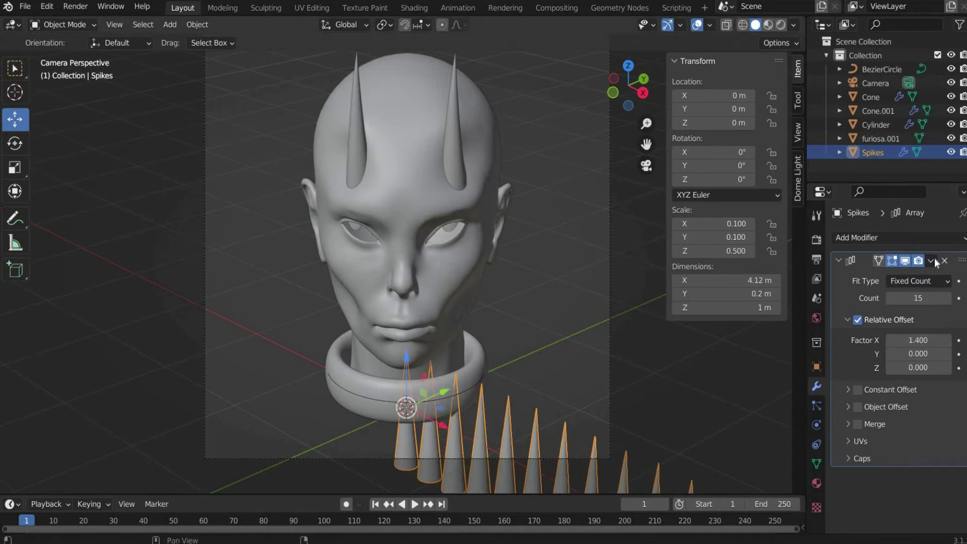
Step: Add a Curve modifier to Spikes using BezierCircle as the curve object
{"action": "left_click", "coordinate": [859, 238]}
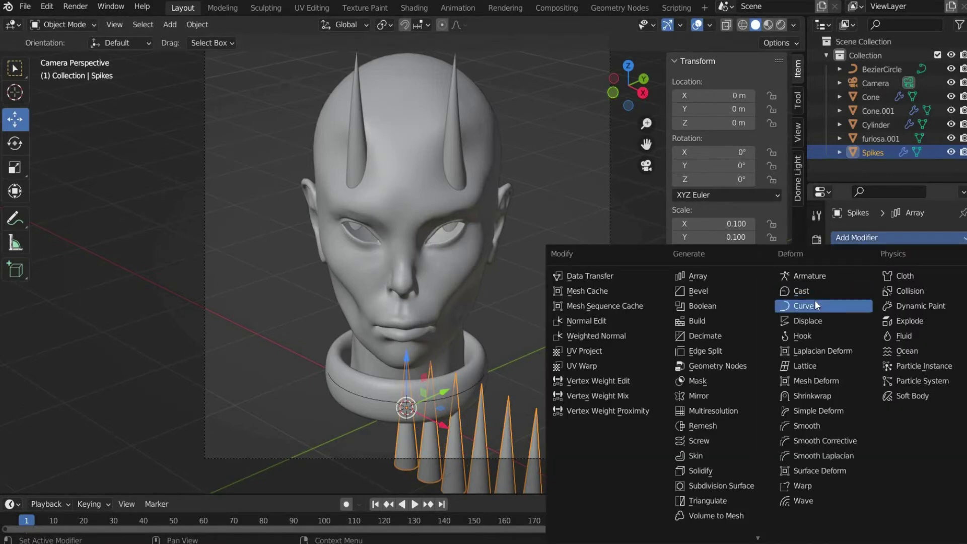
{"action": "left_click", "coordinate": [815, 302]}
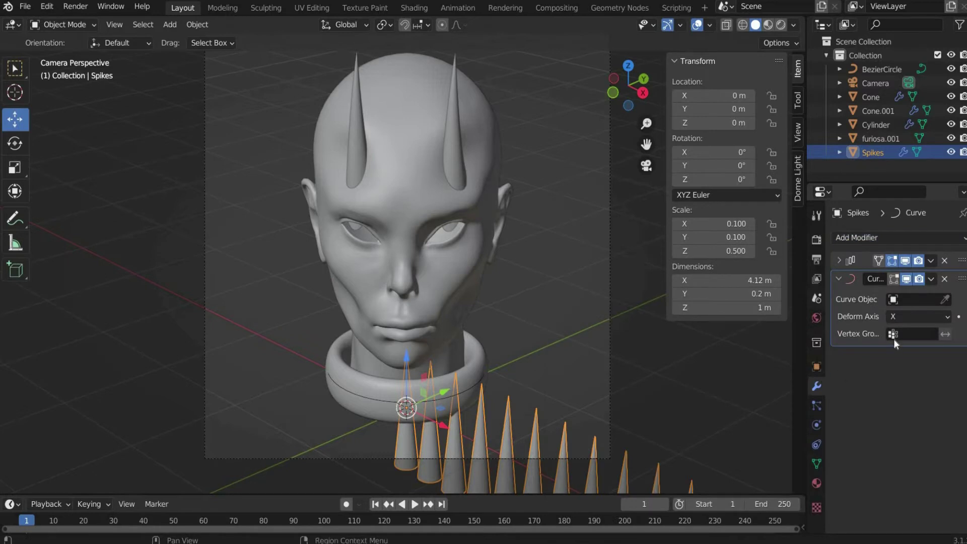
{"action": "left_click", "coordinate": [914, 300]}
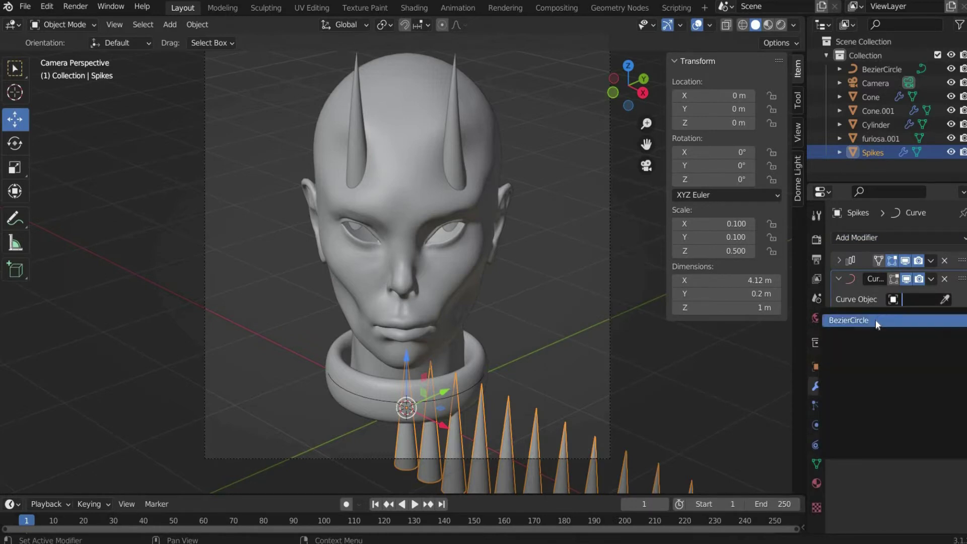
{"action": "left_click", "coordinate": [876, 321]}
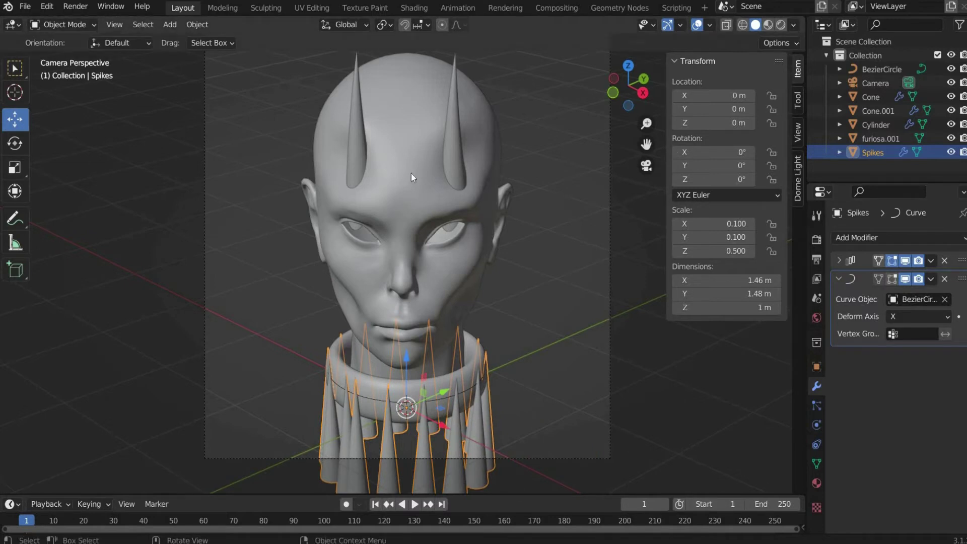
Step: Set Spikes to Y location 0.1, X rotation -90° and Z scale 0.2, then raise onto the collar
{"action": "left_click", "coordinate": [715, 109]}
{"action": "type", "text": "0.1"}
{"action": "key", "text": "Return"}
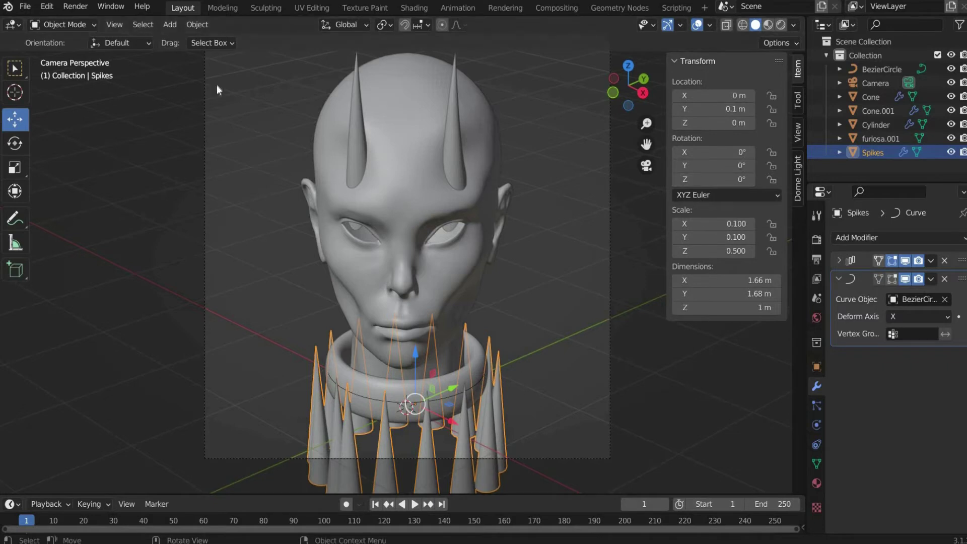
{"action": "left_click", "coordinate": [715, 151]}
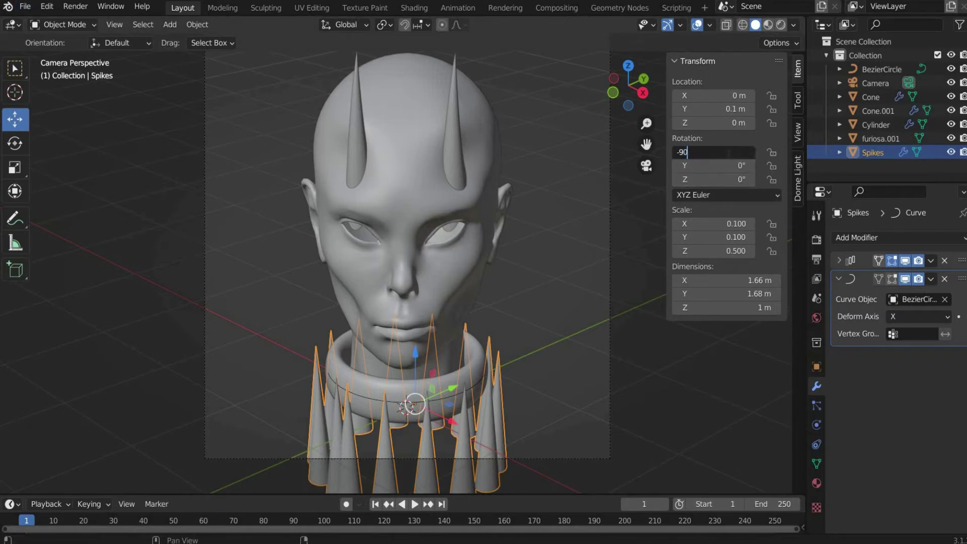
{"action": "key", "text": "Return"}
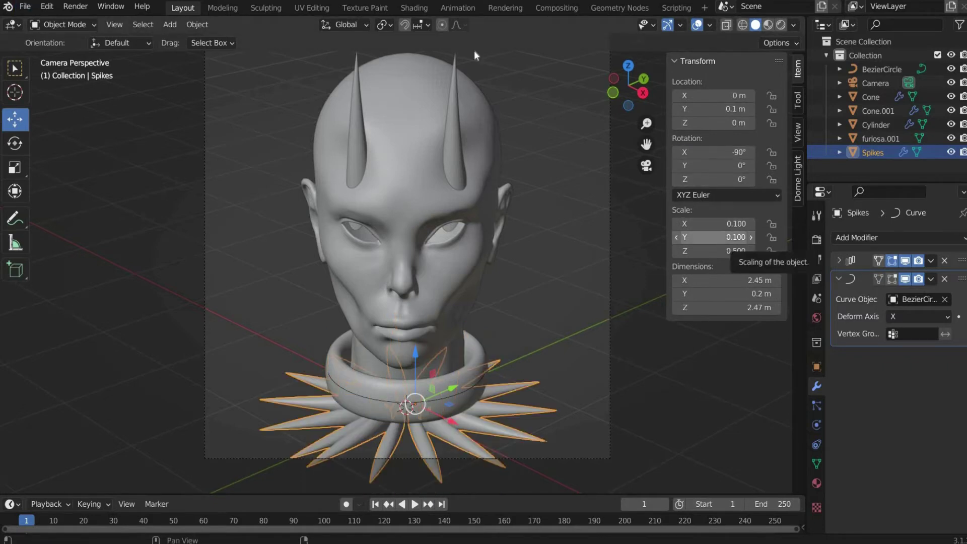
{"action": "left_click", "coordinate": [716, 251]}
{"action": "type", "text": "0.5"}
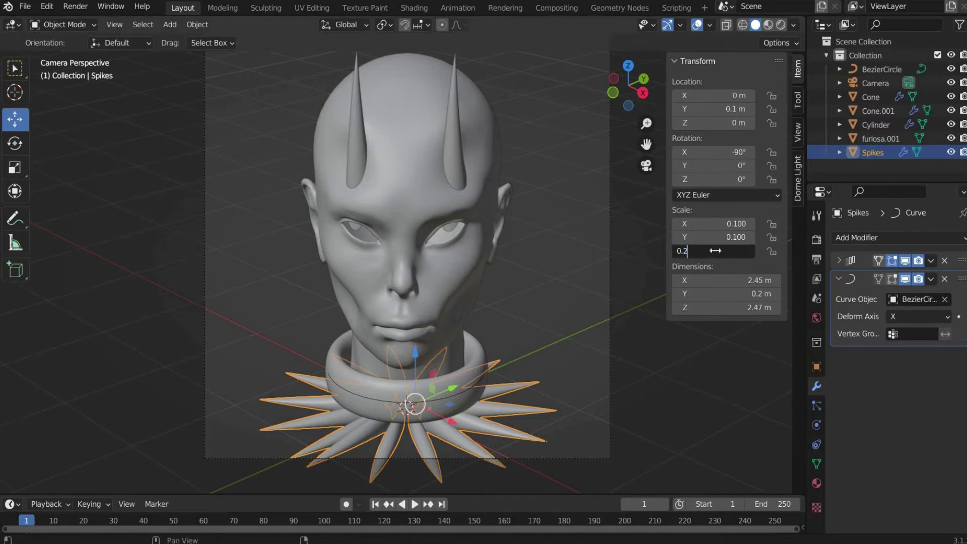
{"action": "key", "text": "Return"}
{"action": "left_click_drag", "start_coordinate": [417, 350], "coordinate": [415, 315]}
Step: Set the BezierCircle's X scale to 1.05
{"action": "left_click", "coordinate": [882, 69]}
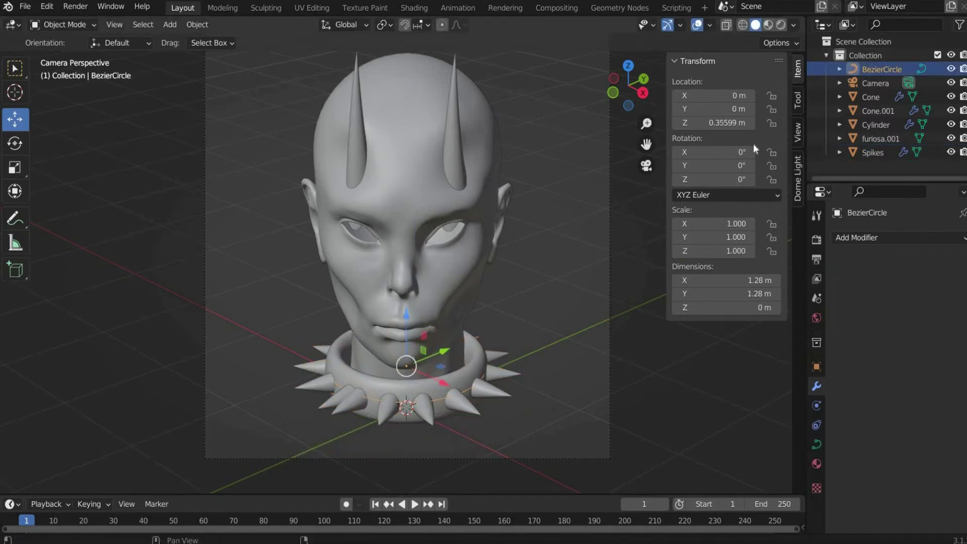
{"action": "left_click", "coordinate": [737, 223]}
{"action": "type", "text": "1.08"}
{"action": "key", "text": "Return"}
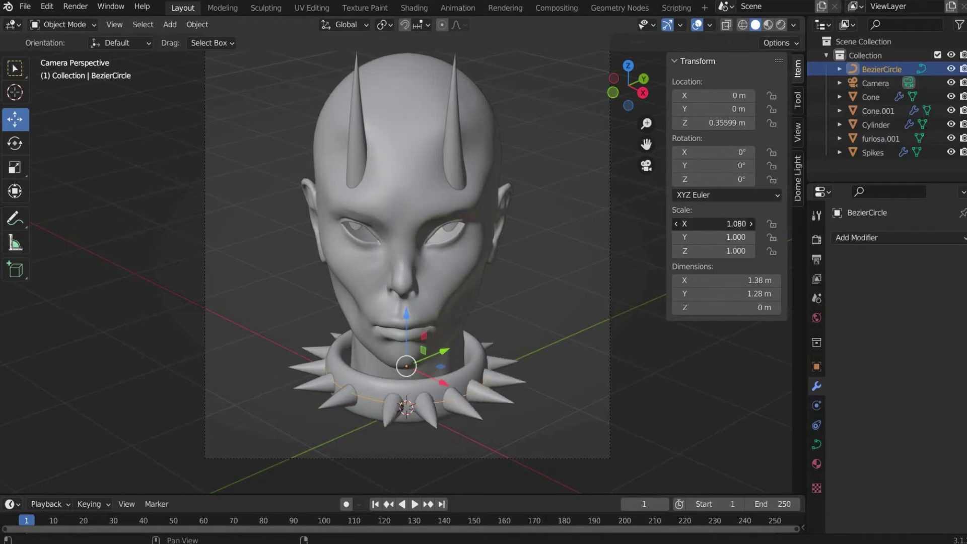
{"action": "left_click_drag", "start_coordinate": [715, 223], "coordinate": [700, 224]}
{"action": "left_click", "coordinate": [715, 223]}
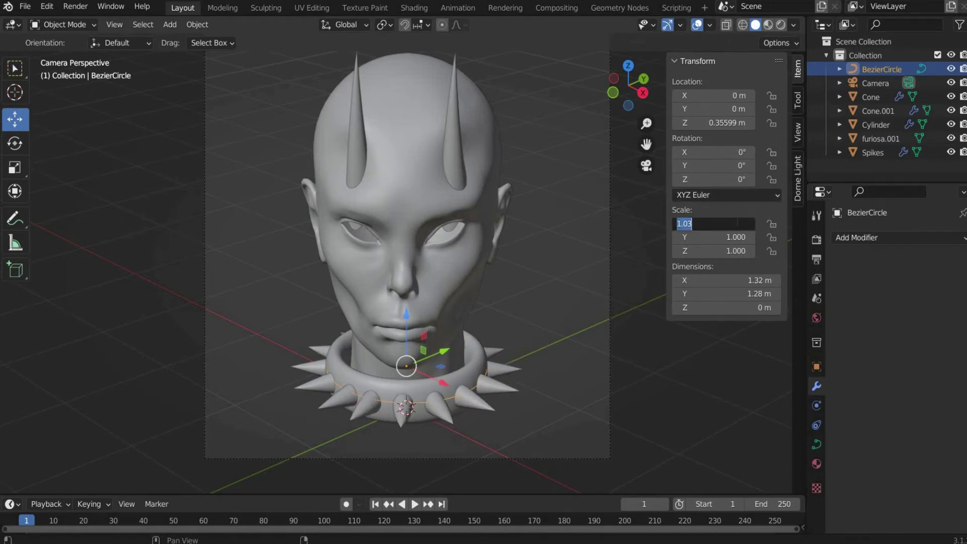
{"action": "type", "text": "1.05"}
{"action": "key", "text": "Return"}
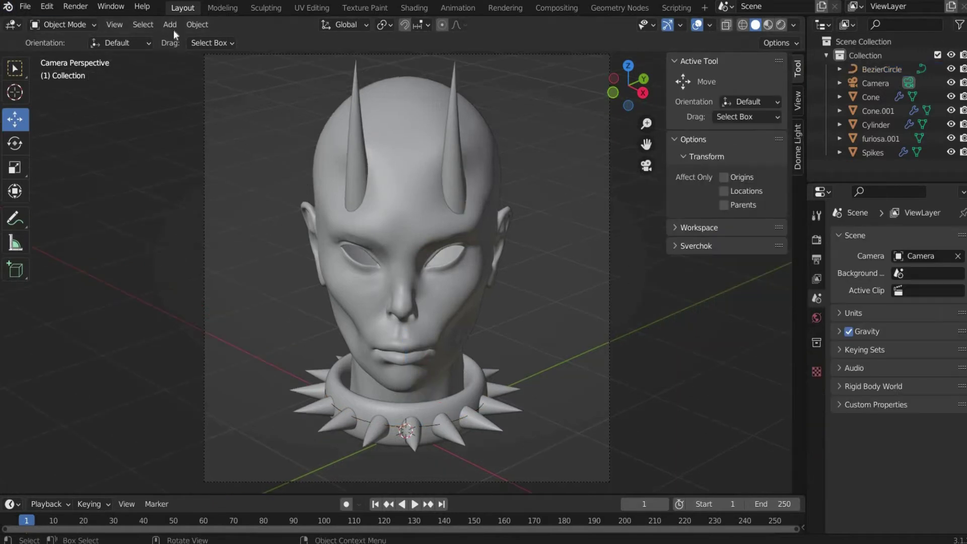
Step: Add a UV sphere in the left eye socket and paste a copy into the right eye
{"action": "left_click", "coordinate": [170, 24]}
{"action": "mouse_move", "coordinate": [201, 37]}
{"action": "left_click", "coordinate": [337, 81]}
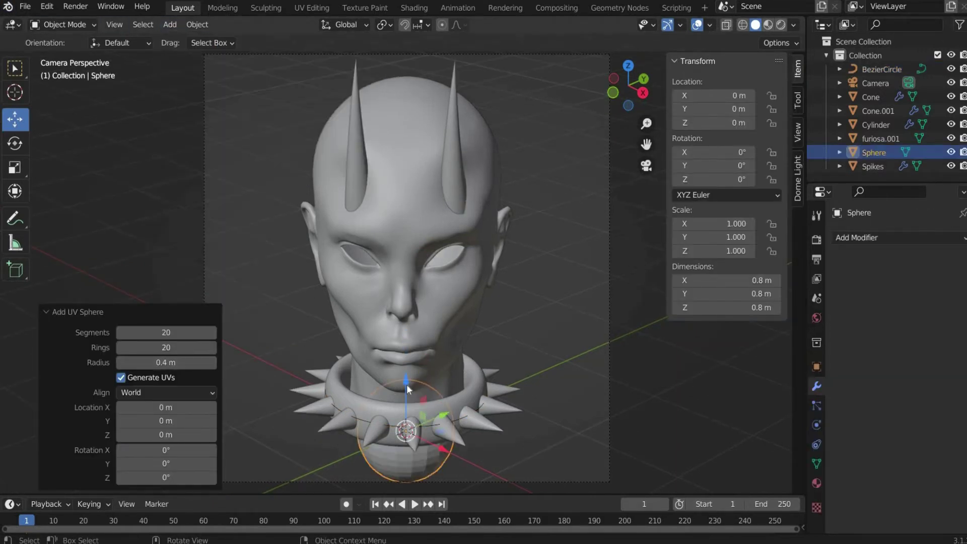
{"action": "left_click_drag", "start_coordinate": [406, 385], "coordinate": [387, 198]}
{"action": "key", "text": "g"}
{"action": "left_click", "coordinate": [370, 241]}
{"action": "key", "text": "ctrl+c"}
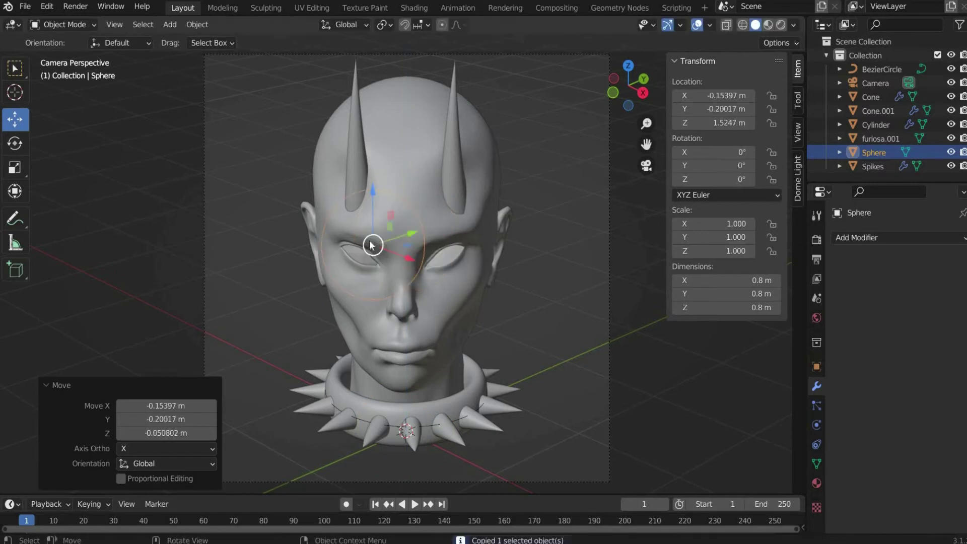
{"action": "key", "text": "ctrl+v"}
{"action": "key", "text": "g"}
{"action": "left_click", "coordinate": [430, 244]}
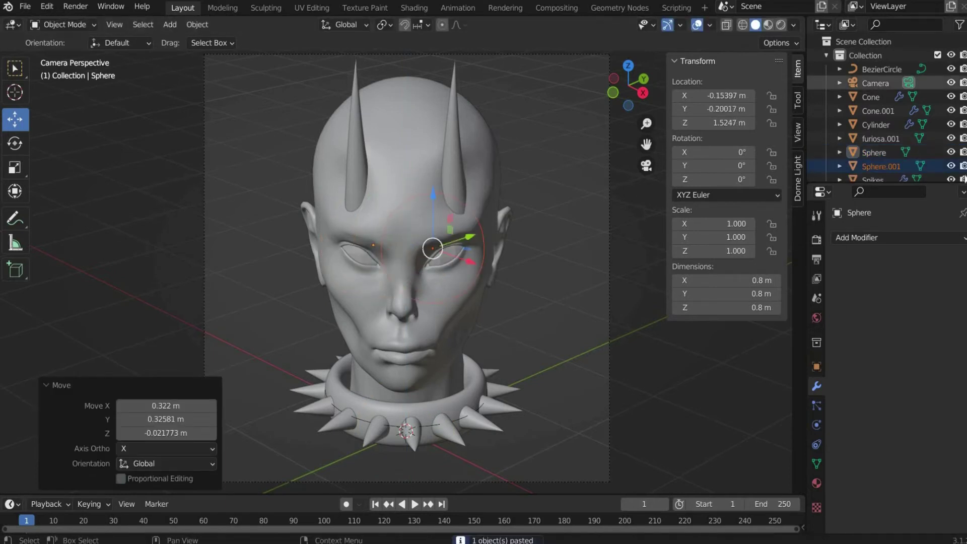
Step: Add a Subdivision Surface modifier to Sphere with render level 4
{"action": "left_click", "coordinate": [881, 152]}
{"action": "left_click", "coordinate": [866, 235]}
{"action": "left_click", "coordinate": [743, 483]}
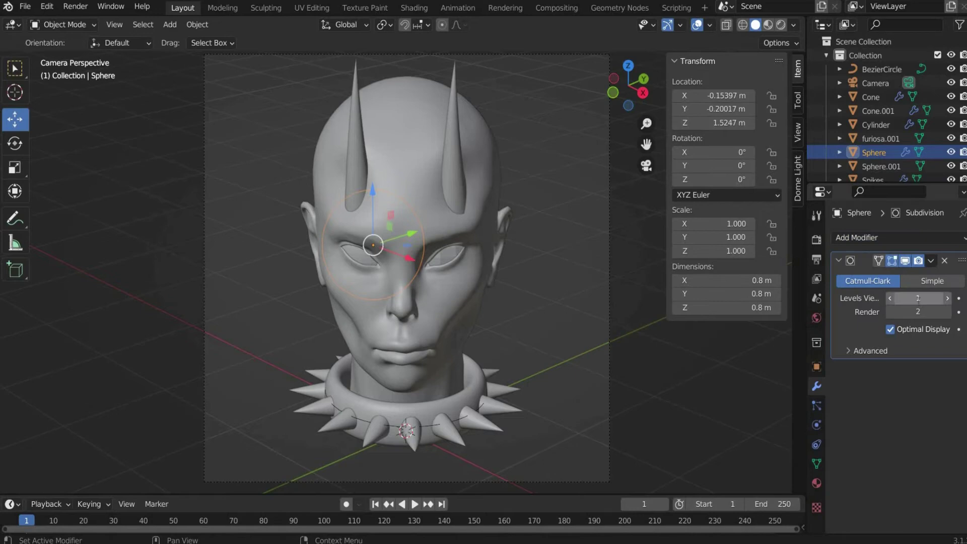
{"action": "left_click", "coordinate": [918, 297]}
{"action": "type", "text": "4"}
{"action": "key", "text": "Return"}
{"action": "left_click", "coordinate": [918, 312]}
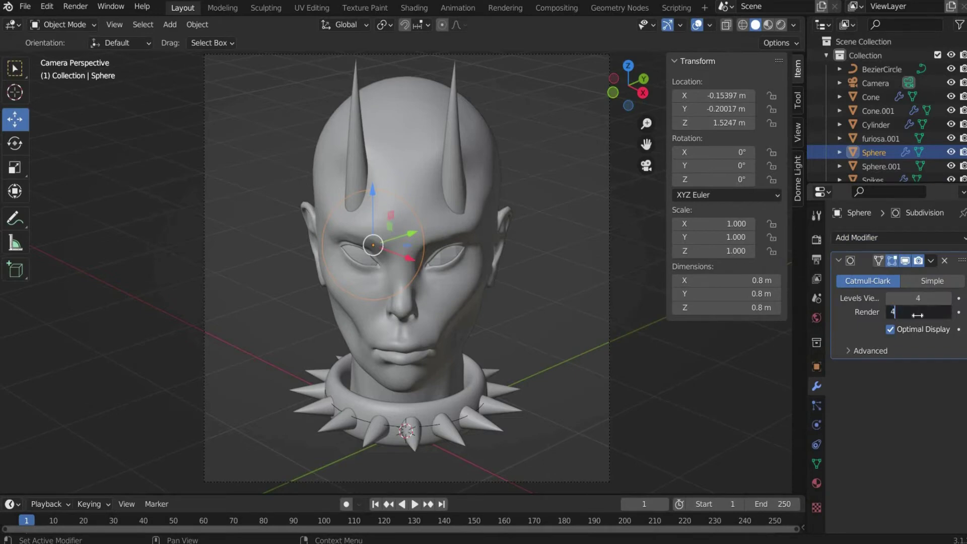
{"action": "key", "text": "Return"}
Step: Add a Subdivision Surface modifier to Sphere.001 with level 4
{"action": "left_click", "coordinate": [882, 167]}
{"action": "left_click", "coordinate": [866, 238]}
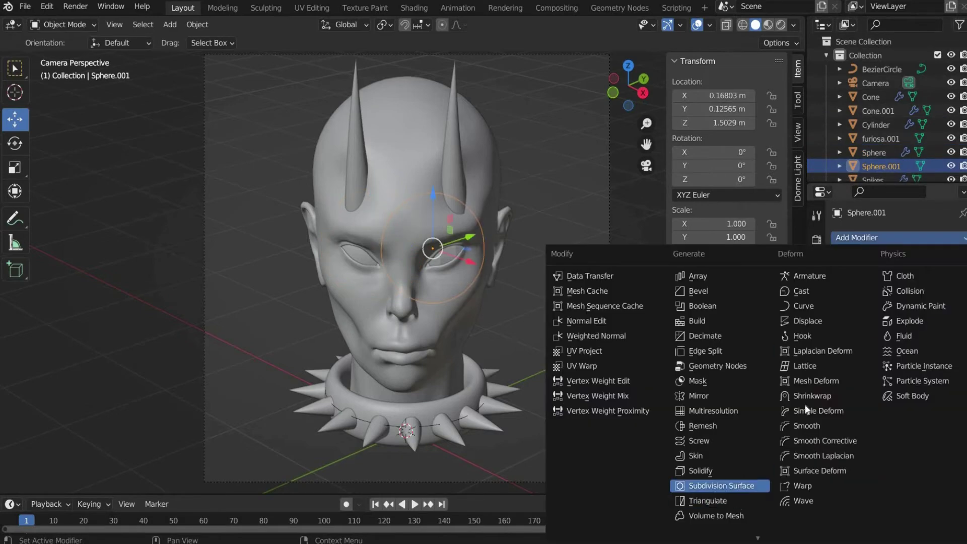
{"action": "left_click", "coordinate": [721, 485]}
{"action": "left_click", "coordinate": [918, 298]}
{"action": "type", "text": "4"}
{"action": "key", "text": "Return"}
{"action": "left_click", "coordinate": [918, 312]}
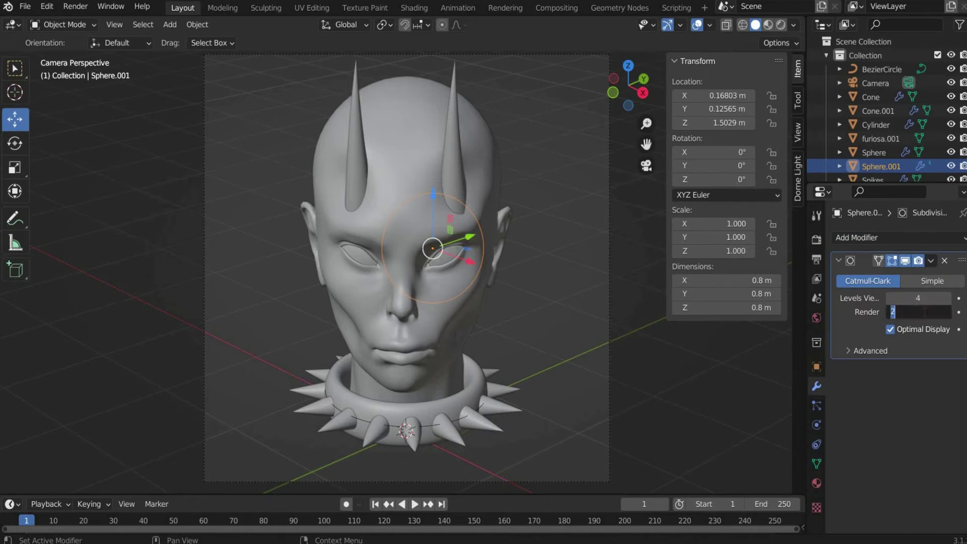
{"action": "type", "text": "4"}
{"action": "key", "text": "Return"}
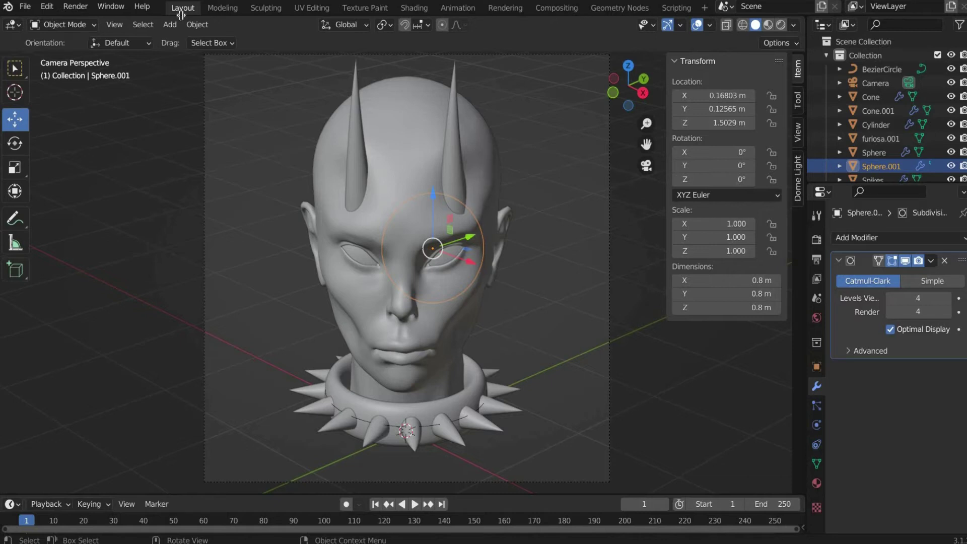
Step: Split the 3D viewport into two side-by-side views and collapse both N sidebars
{"action": "left_click_drag", "start_coordinate": [182, 14], "coordinate": [430, 15]}
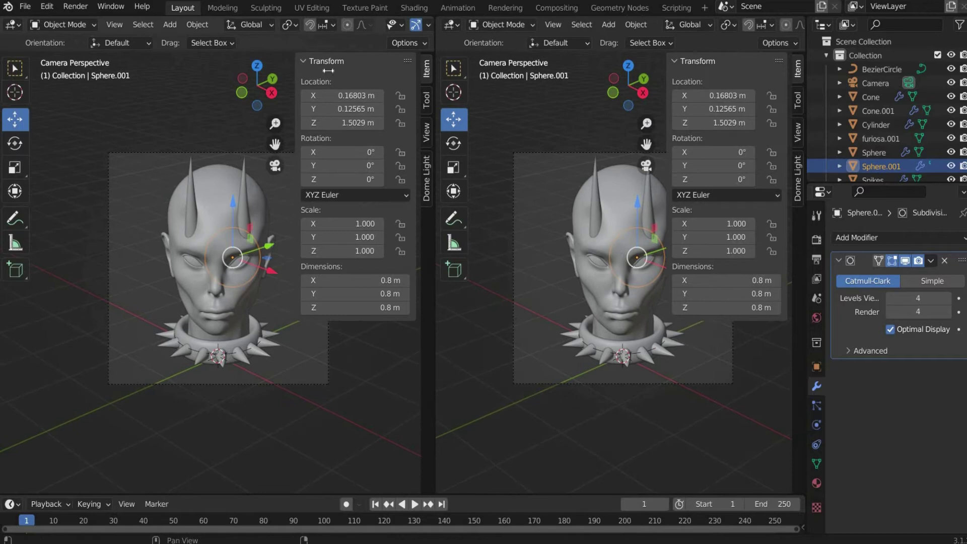
{"action": "left_click_drag", "start_coordinate": [299, 84], "coordinate": [433, 75]}
{"action": "left_click_drag", "start_coordinate": [667, 68], "coordinate": [862, 69]}
Step: Turn the right area into a Shader Editor without sidebar, narrowing the 3D view
{"action": "left_click", "coordinate": [454, 25]}
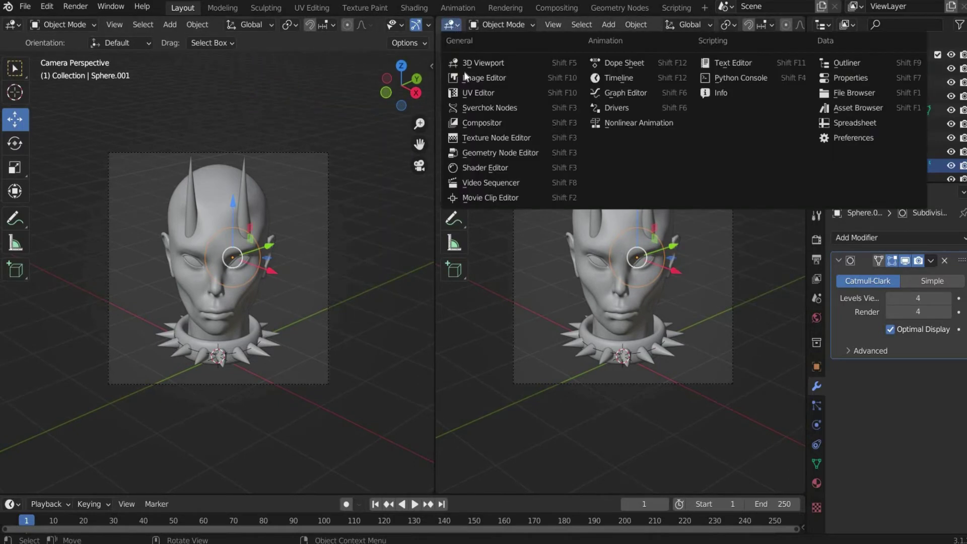
{"action": "left_click", "coordinate": [494, 166]}
{"action": "key", "text": "n"}
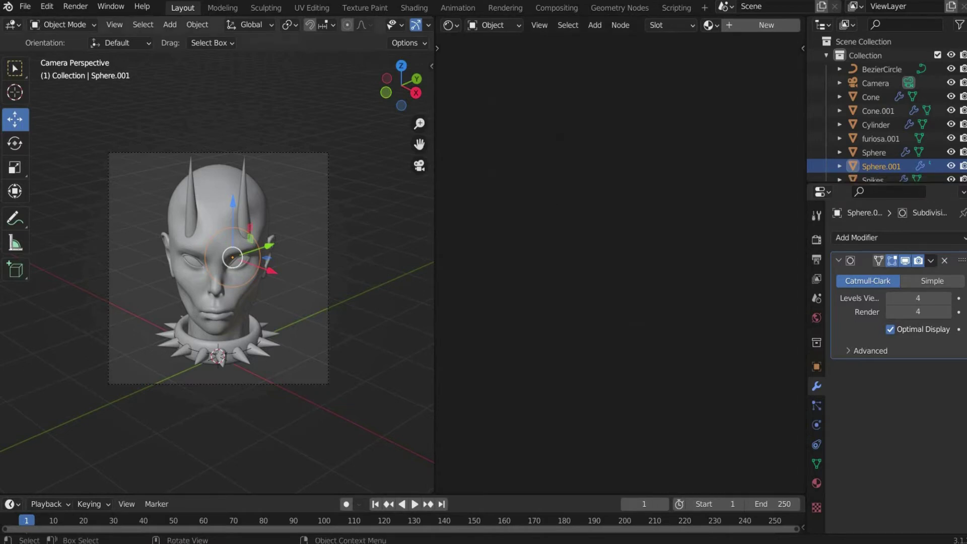
{"action": "left_click_drag", "start_coordinate": [434, 76], "coordinate": [634, 55]}
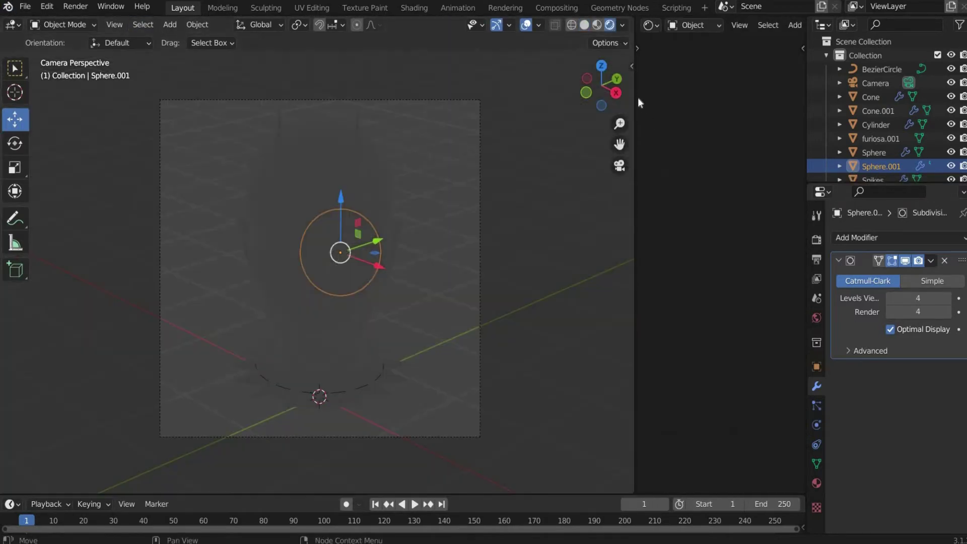
{"action": "left_click_drag", "start_coordinate": [636, 98], "coordinate": [407, 98]}
Step: Assign the Default_OBJ material to Cone, Cone.001 and Cylinder
{"action": "left_click", "coordinate": [871, 97]}
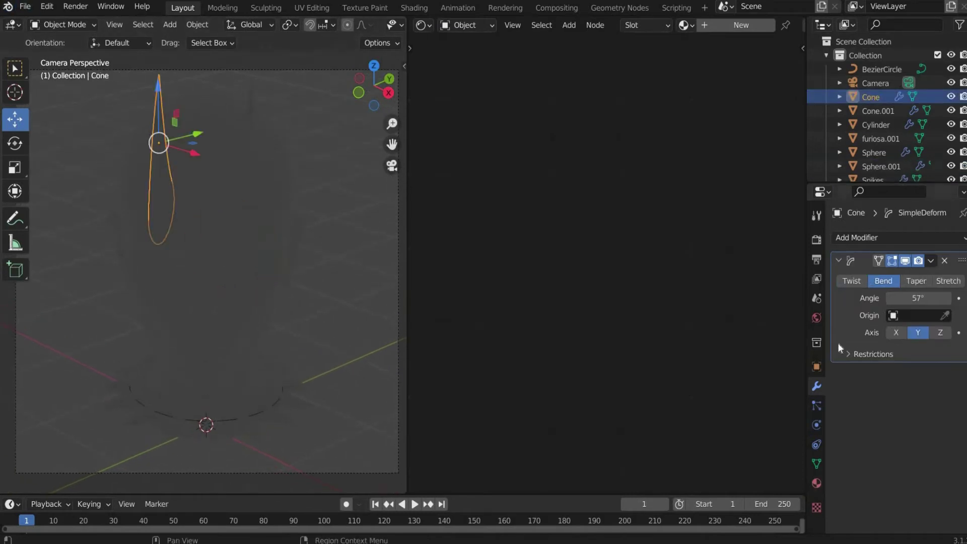
{"action": "left_click", "coordinate": [817, 483]}
{"action": "left_click", "coordinate": [838, 296]}
{"action": "left_click", "coordinate": [731, 317]}
{"action": "left_click", "coordinate": [878, 111]}
{"action": "left_click", "coordinate": [839, 296]}
{"action": "left_click", "coordinate": [731, 317]}
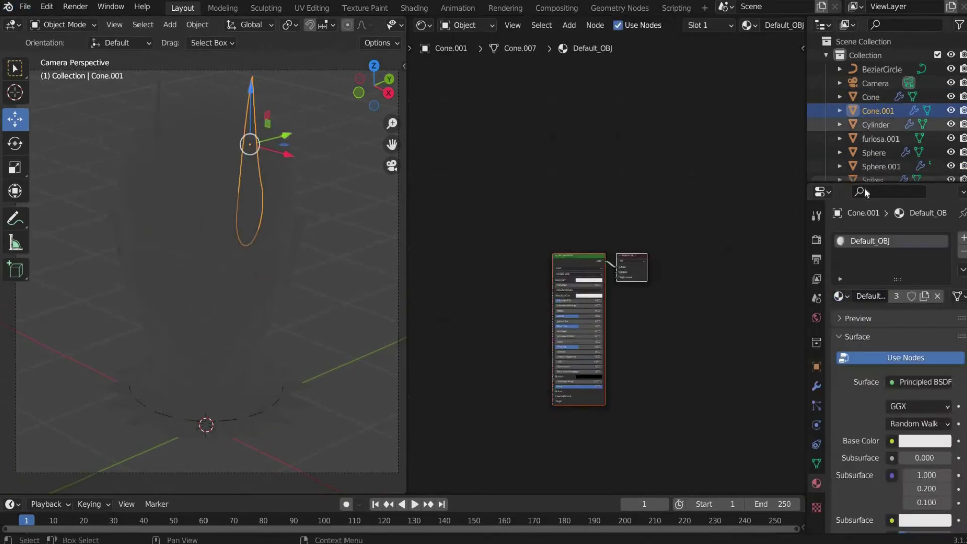
{"action": "left_click", "coordinate": [876, 124]}
{"action": "left_click", "coordinate": [839, 296]}
{"action": "left_click", "coordinate": [731, 317]}
Step: Assign Default_OBJ to furiosa.001, Sphere, Sphere.001 and the Spikes collar
{"action": "left_click", "coordinate": [881, 138]}
{"action": "left_click", "coordinate": [839, 295]}
{"action": "left_click", "coordinate": [731, 317]}
{"action": "left_click", "coordinate": [874, 152]}
{"action": "left_click", "coordinate": [839, 296]}
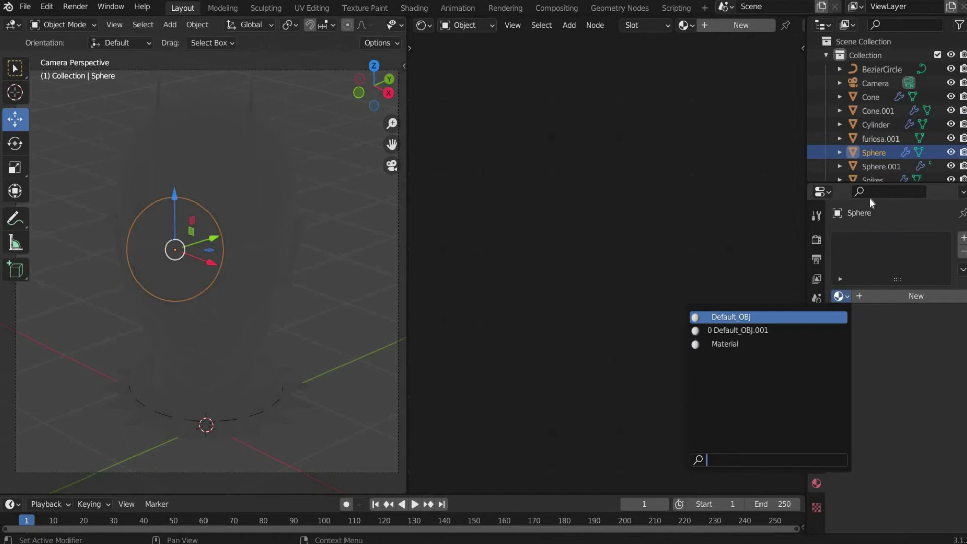
{"action": "left_click", "coordinate": [731, 317]}
{"action": "left_click", "coordinate": [881, 166]}
{"action": "left_click", "coordinate": [839, 295]}
{"action": "left_click", "coordinate": [731, 317]}
{"action": "scroll", "coordinate": [881, 168], "scroll_direction": "down", "scroll_amount": 1}
{"action": "left_click", "coordinate": [874, 169]}
{"action": "left_click", "coordinate": [839, 296]}
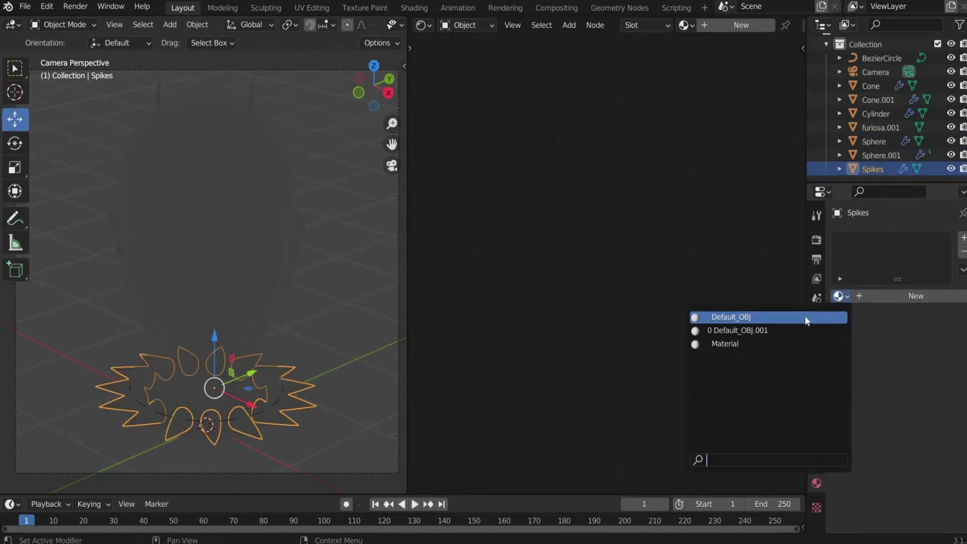
{"action": "left_click", "coordinate": [805, 317]}
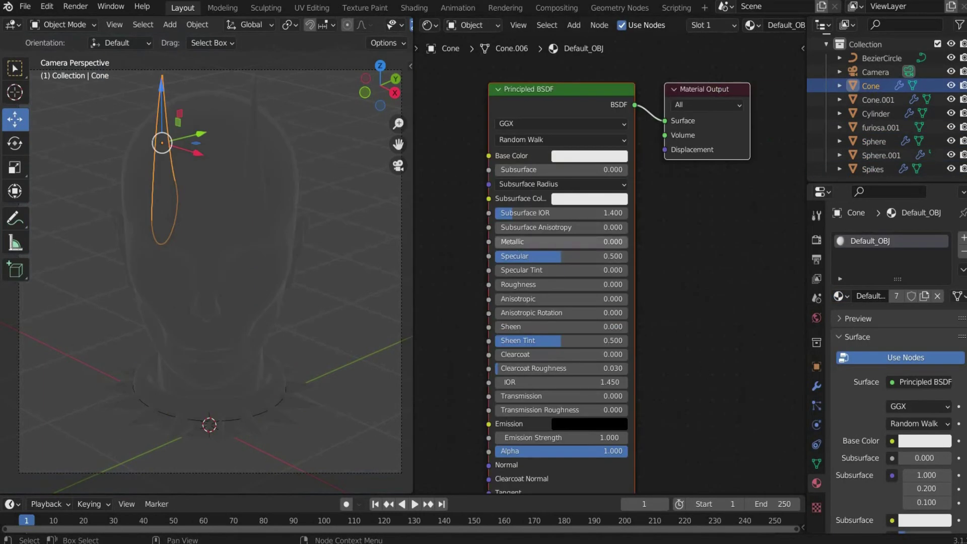
Step: Set the Principled BSDF Metallic to 1 and Roughness to 0.1
{"action": "left_click_drag", "start_coordinate": [513, 242], "coordinate": [620, 243]}
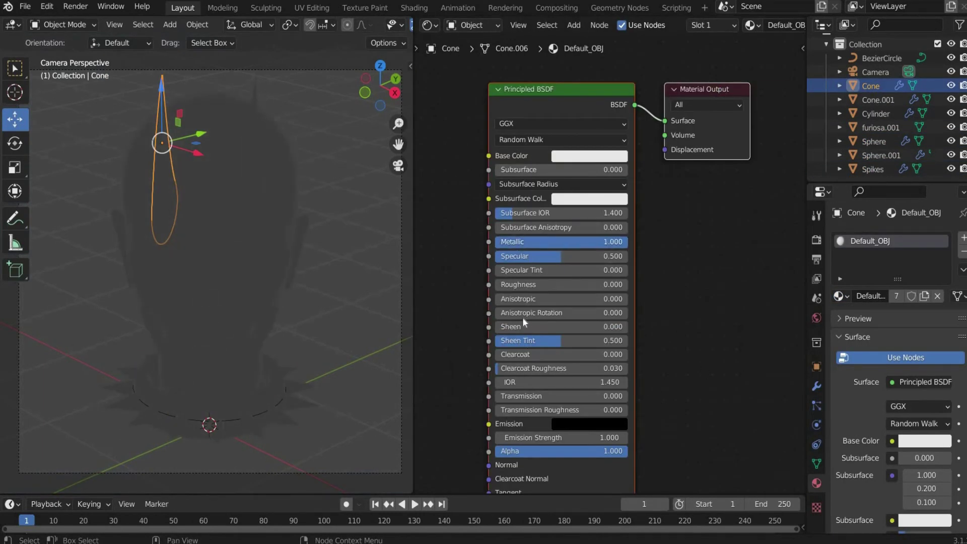
{"action": "left_click", "coordinate": [521, 285]}
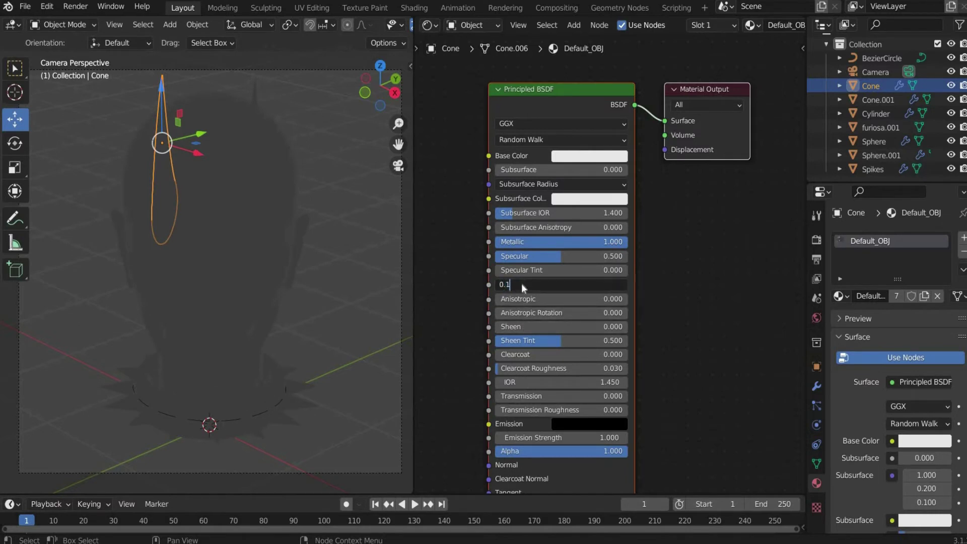
{"action": "key", "text": "Return"}
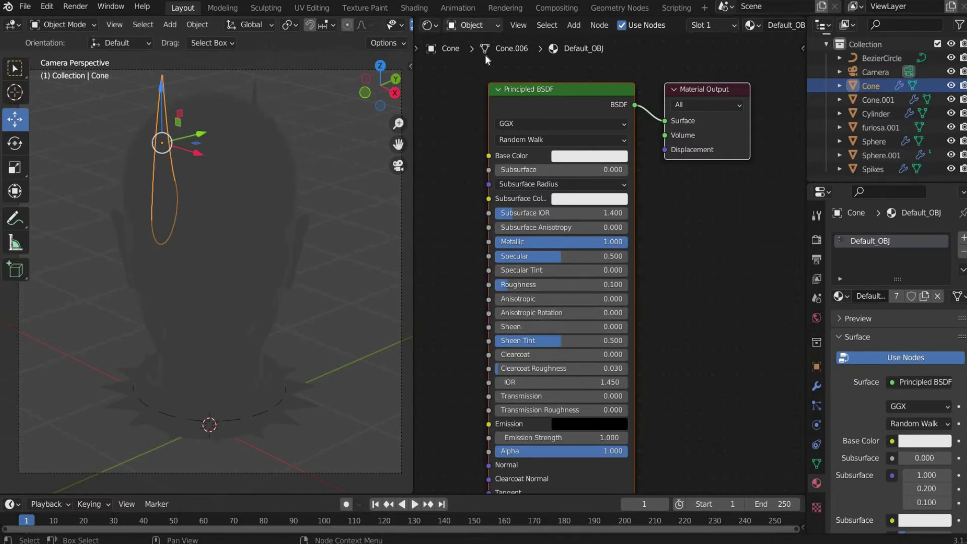
Step: Switch to World nodes and connect a new Environment Texture to the Background colour
{"action": "left_click", "coordinate": [474, 24]}
{"action": "left_click", "coordinate": [485, 55]}
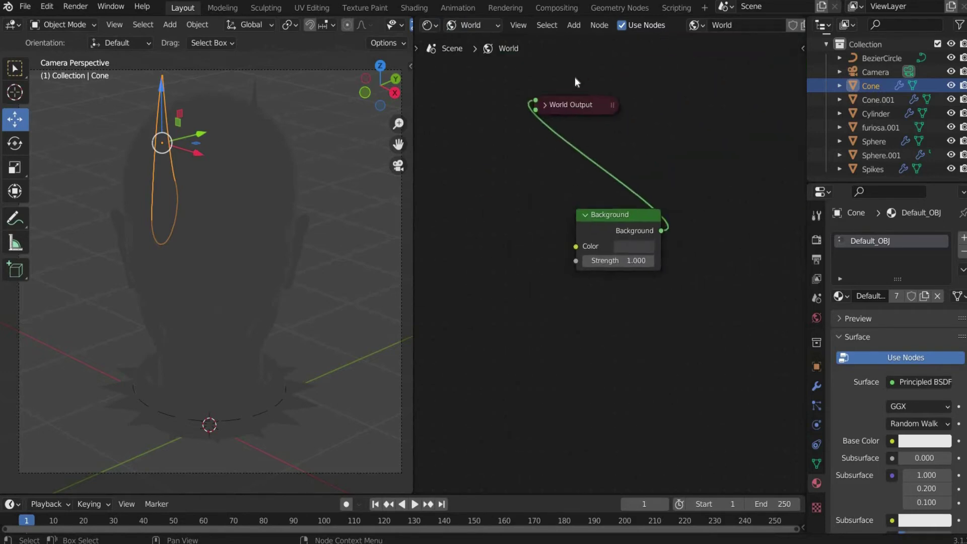
{"action": "key", "text": "g"}
{"action": "left_click", "coordinate": [574, 25]}
{"action": "left_click", "coordinate": [572, 41]}
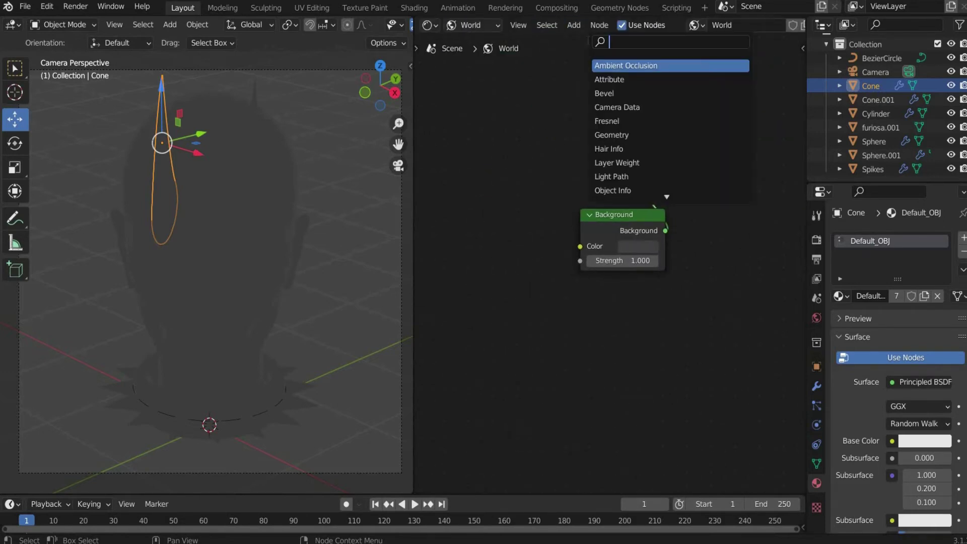
{"action": "type", "text": "envio"}
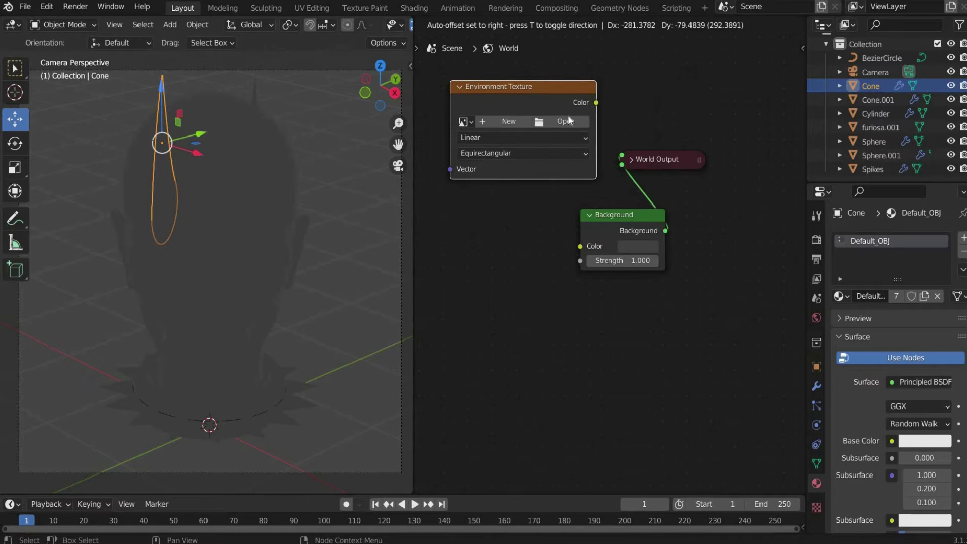
{"action": "left_click_drag", "start_coordinate": [596, 103], "coordinate": [580, 246]}
Step: Load HDRI.exr into the Environment Texture and shift the Output and Background nodes right
{"action": "left_click", "coordinate": [571, 123]}
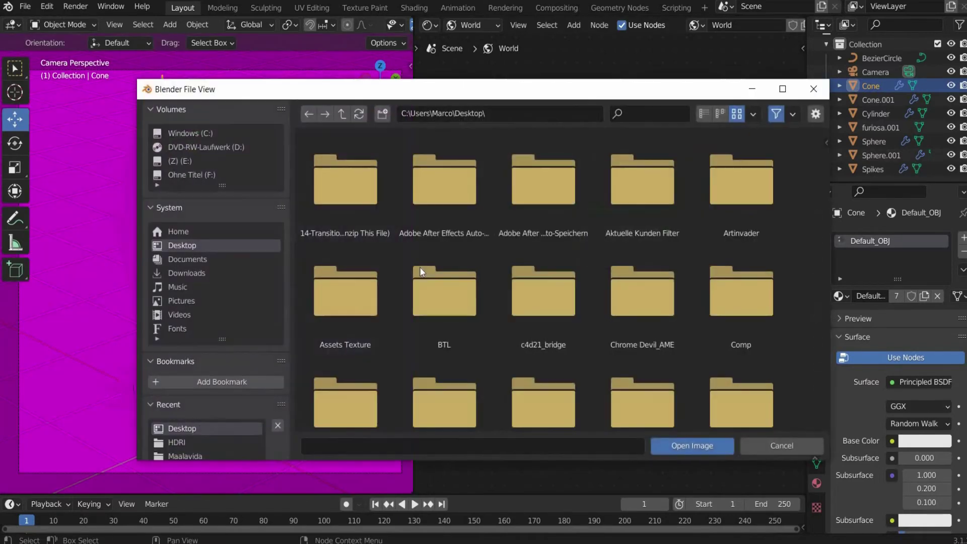
{"action": "scroll", "coordinate": [426, 271], "scroll_direction": "down", "scroll_amount": 15}
{"action": "left_click", "coordinate": [756, 242]}
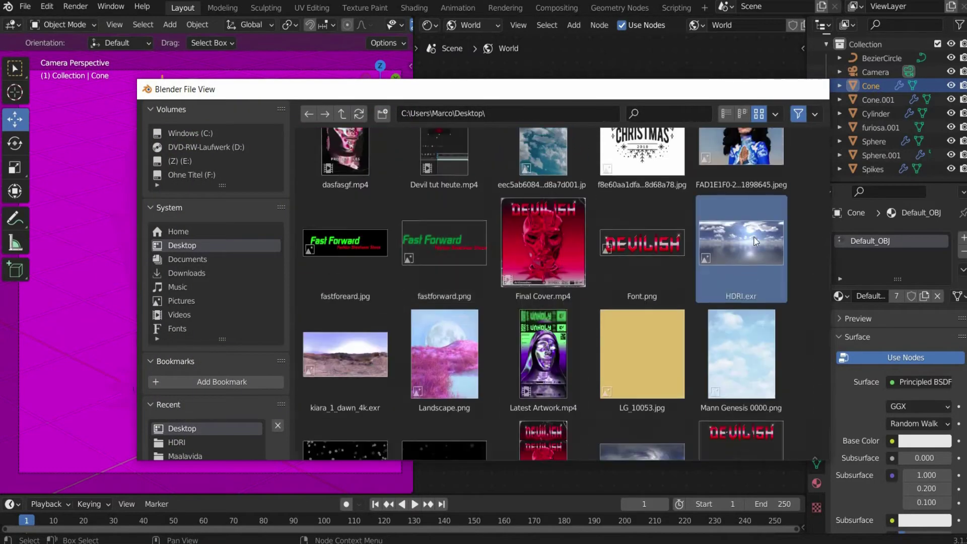
{"action": "double_click", "coordinate": [755, 241]}
{"action": "left_click_drag", "start_coordinate": [663, 162], "coordinate": [685, 148]}
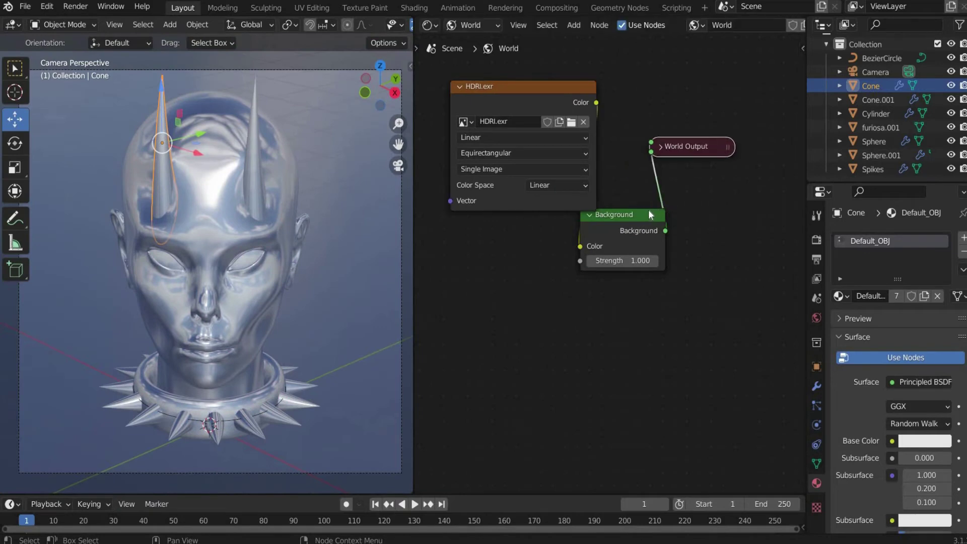
{"action": "left_click_drag", "start_coordinate": [649, 215], "coordinate": [696, 221]}
Step: Duplicate the HDRI.exr node below and load a second image from the HDRI folder
{"action": "left_click", "coordinate": [529, 85]}
{"action": "key", "text": "shift+d"}
{"action": "left_click", "coordinate": [529, 254]}
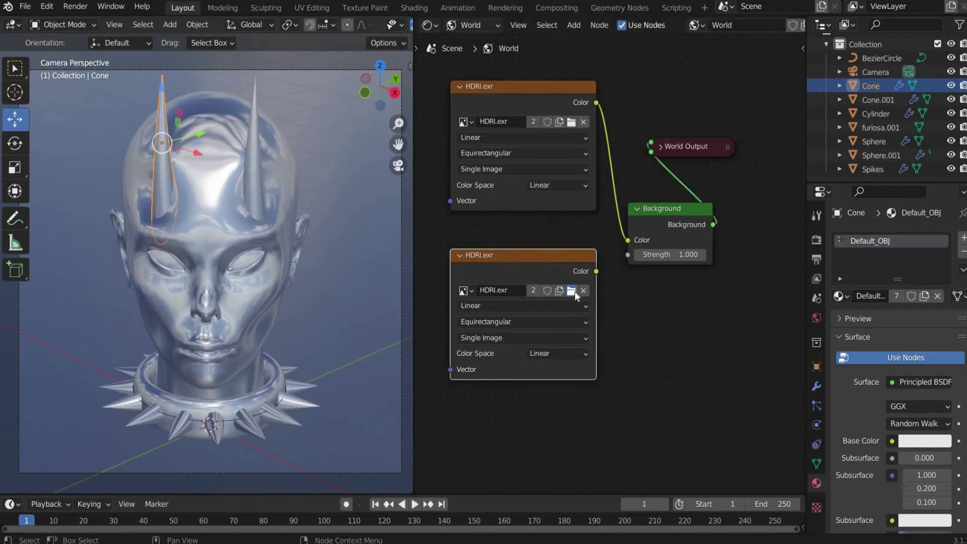
{"action": "left_click", "coordinate": [571, 290]}
{"action": "double_click", "coordinate": [543, 227]}
{"action": "double_click", "coordinate": [431, 290]}
{"action": "double_click", "coordinate": [353, 182]}
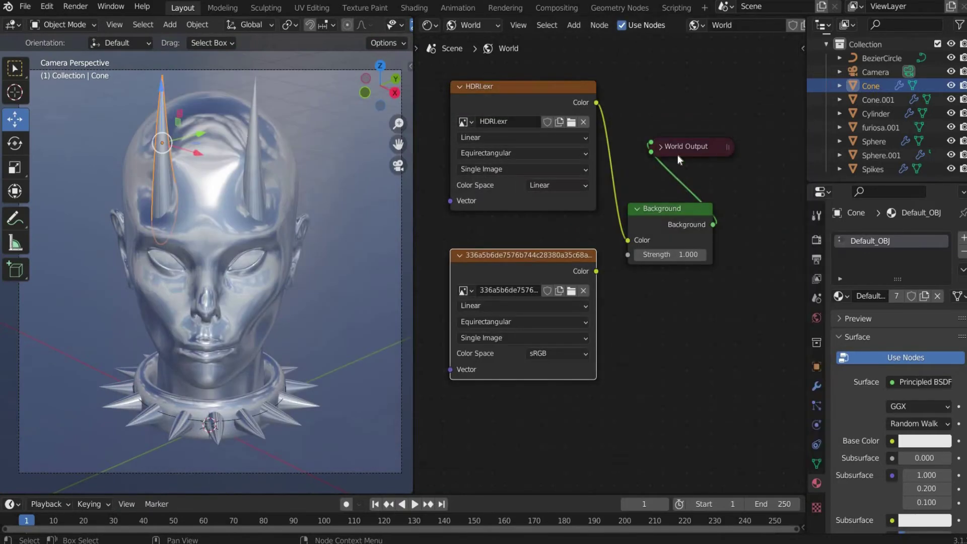
{"action": "left_click", "coordinate": [574, 25]}
Step: Combine both images through a Mix node in Add mode at factor 1.000 into Background
{"action": "type", "text": "mix"}
{"action": "left_click", "coordinate": [610, 65]}
{"action": "left_click", "coordinate": [700, 292]}
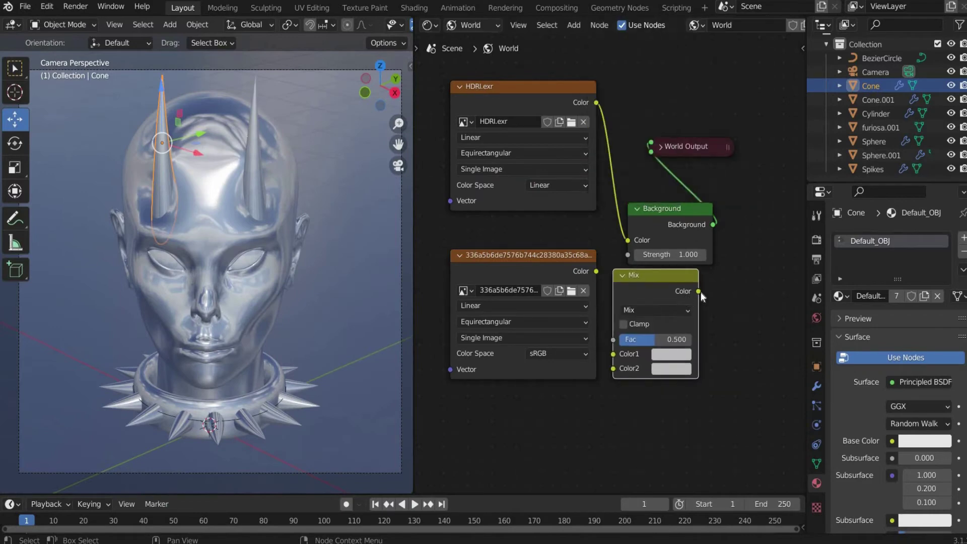
{"action": "left_click_drag", "start_coordinate": [699, 291], "coordinate": [628, 240]}
{"action": "left_click_drag", "start_coordinate": [655, 275], "coordinate": [671, 281]}
{"action": "left_click_drag", "start_coordinate": [627, 377], "coordinate": [604, 294]}
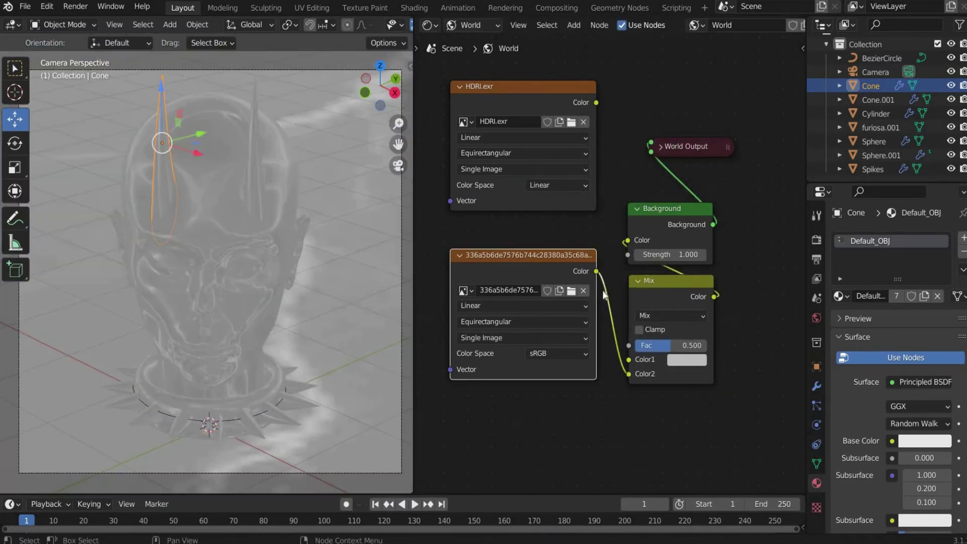
{"action": "left_click_drag", "start_coordinate": [596, 103], "coordinate": [629, 360]}
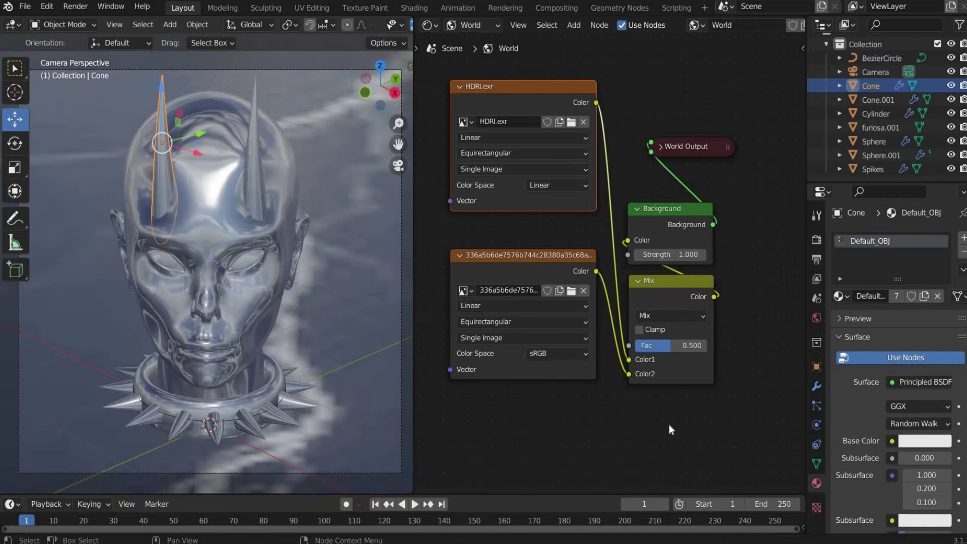
{"action": "left_click", "coordinate": [662, 315]}
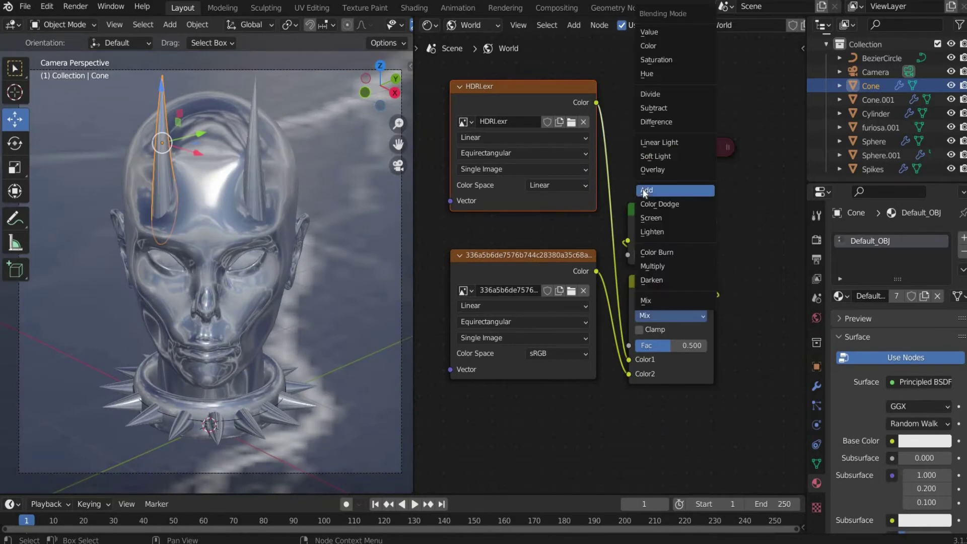
{"action": "left_click", "coordinate": [645, 190]}
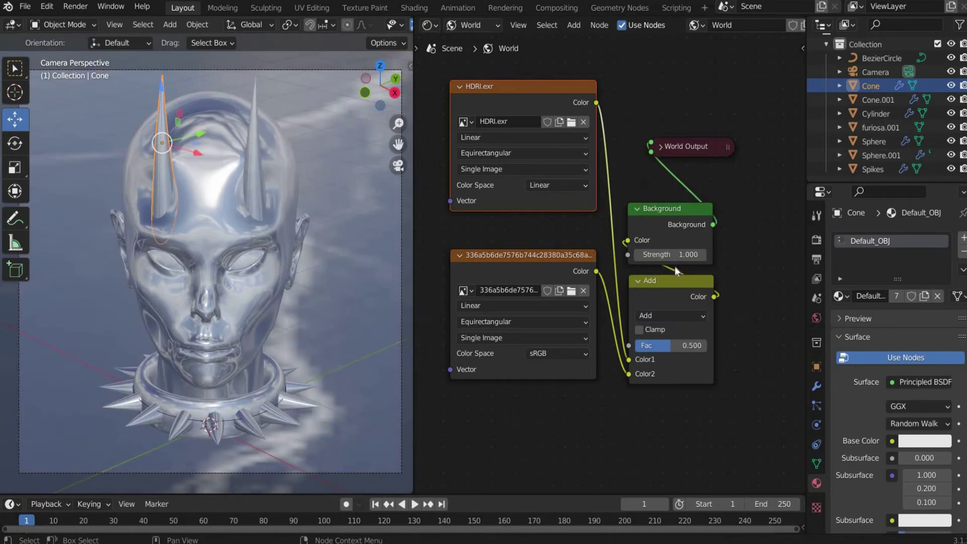
{"action": "left_click_drag", "start_coordinate": [675, 344], "coordinate": [707, 346]}
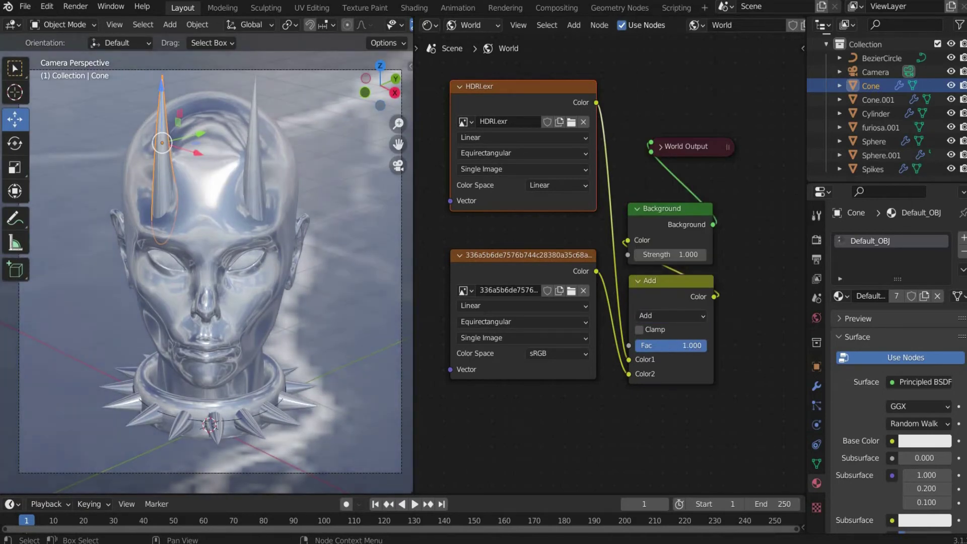
Step: Insert a Hue Saturation Value node between Add and Background with Hue 0.4, Saturation 2
{"action": "left_click_drag", "start_coordinate": [672, 149], "coordinate": [720, 63]}
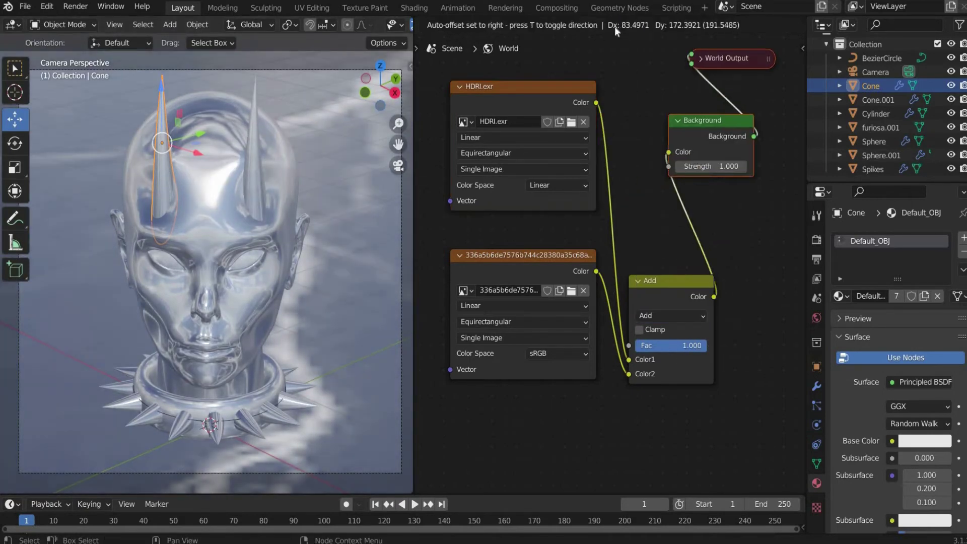
{"action": "key", "text": "shift+a"}
{"action": "left_click", "coordinate": [694, 164]}
{"action": "left_click", "coordinate": [474, 123]}
{"action": "left_click", "coordinate": [610, 166]}
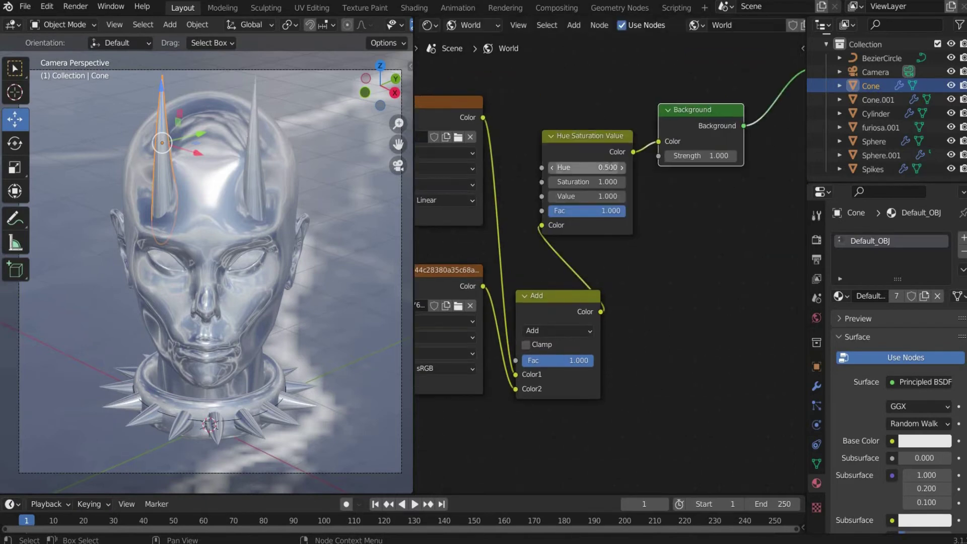
{"action": "type", "text": "0.5"}
{"action": "key", "text": "BackSpace"}
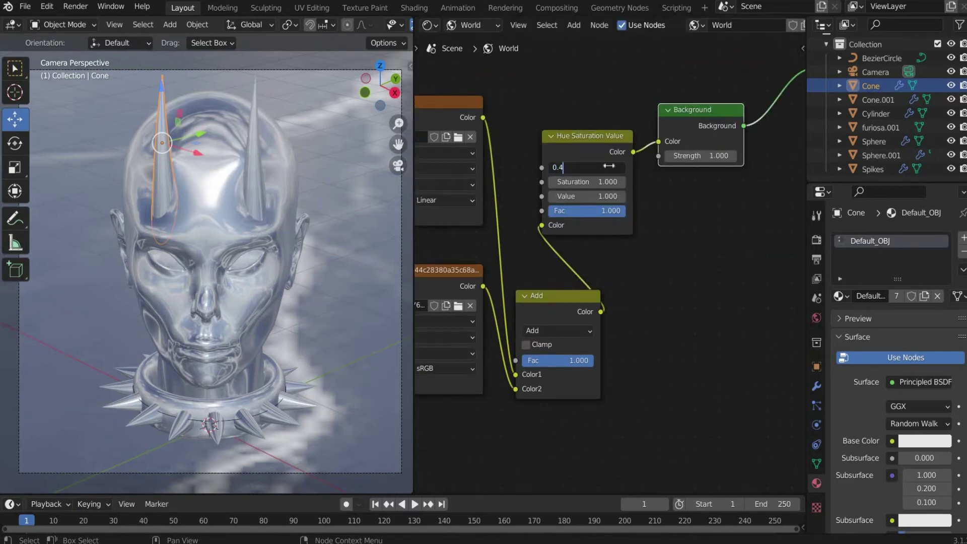
{"action": "type", "text": "4"}
{"action": "key", "text": "Return"}
{"action": "left_click", "coordinate": [618, 182]}
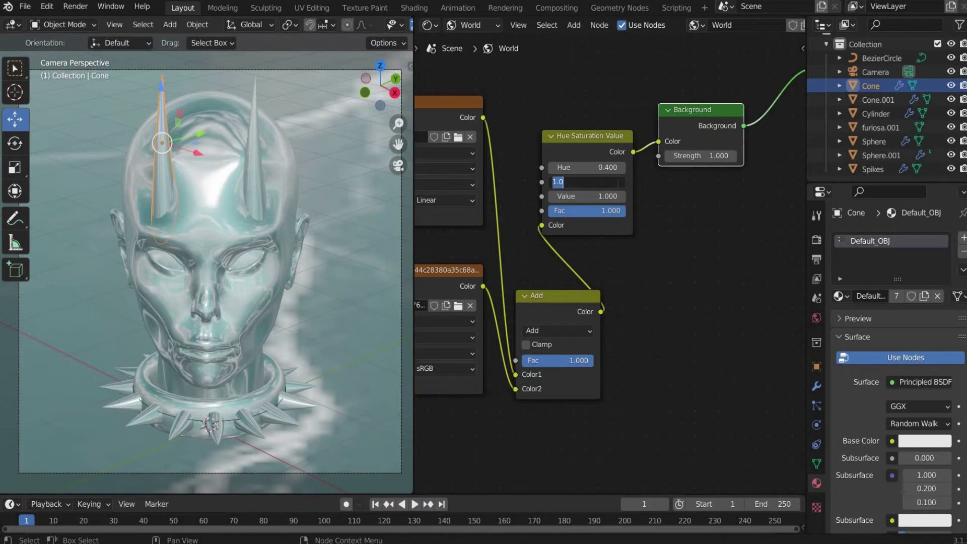
{"action": "type", "text": "2"}
{"action": "key", "text": "Return"}
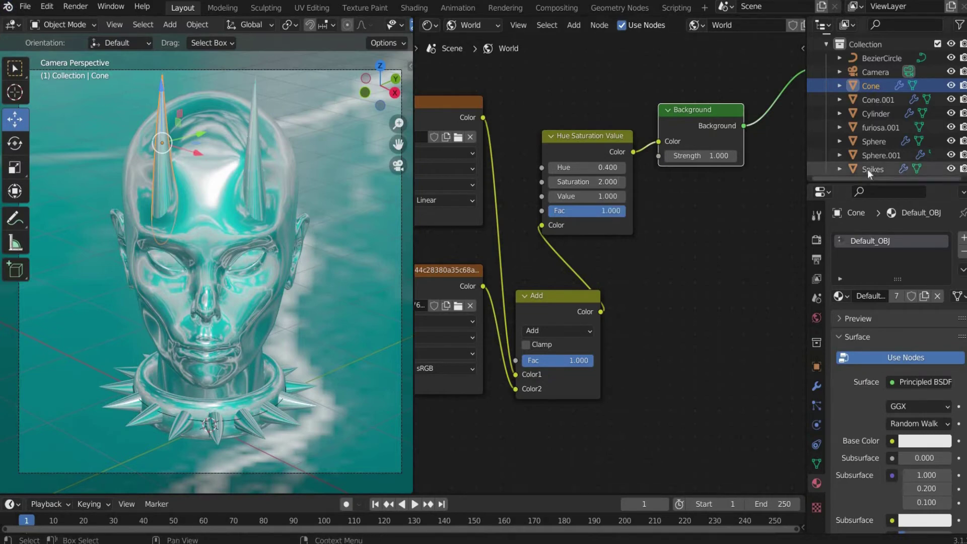
Step: Select the eye Sphere and show its Object material nodes in the Shader Editor
{"action": "left_click", "coordinate": [867, 143]}
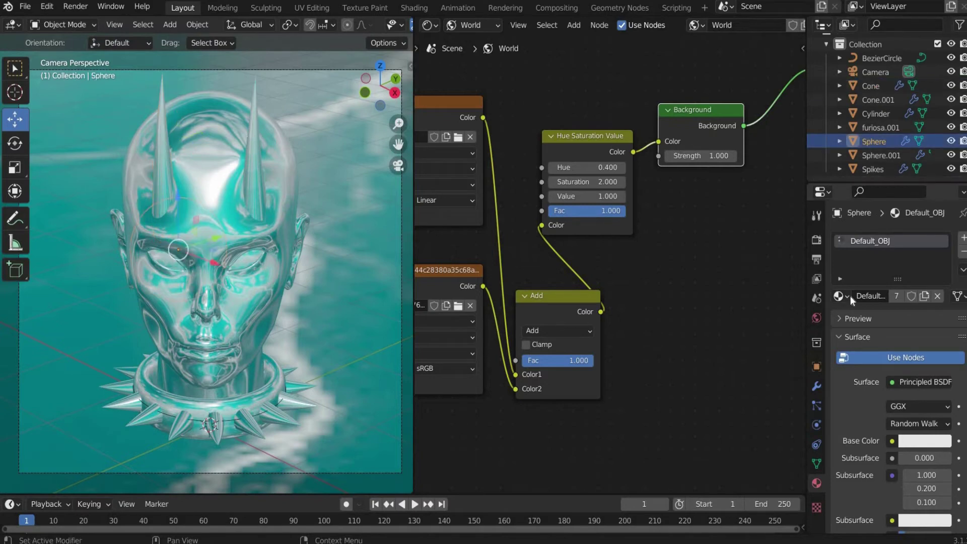
{"action": "left_click", "coordinate": [841, 296]}
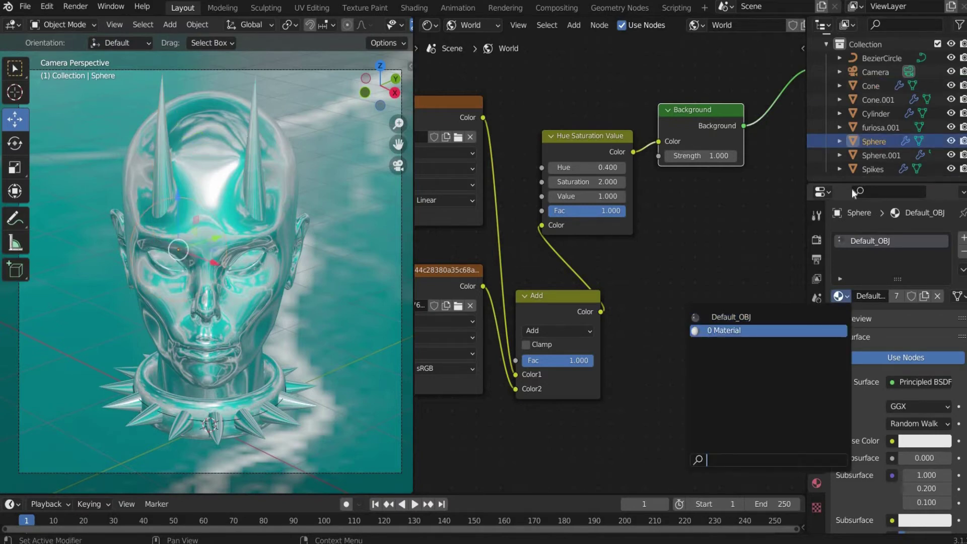
{"action": "left_click", "coordinate": [879, 156]}
{"action": "left_click", "coordinate": [840, 296]}
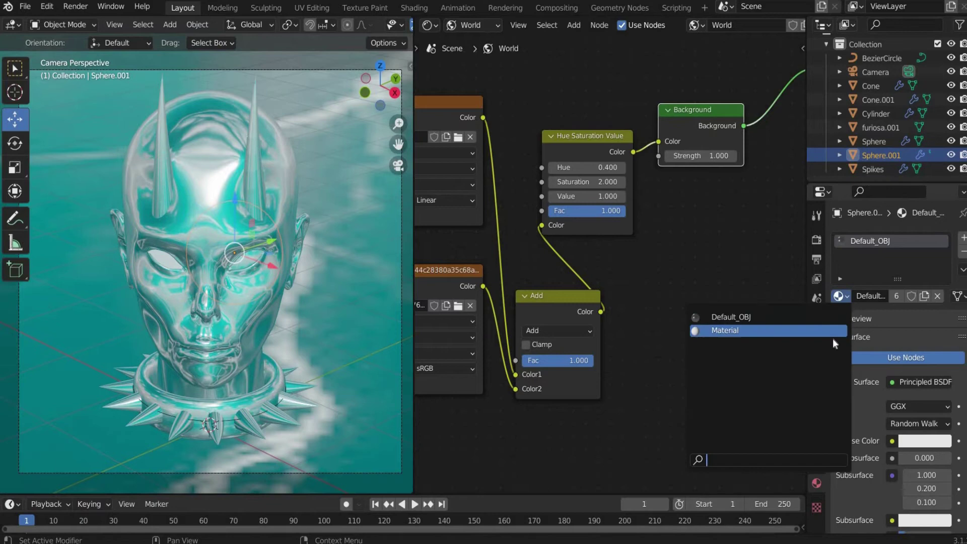
{"action": "left_click", "coordinate": [874, 141]}
{"action": "left_click", "coordinate": [473, 25]}
{"action": "left_click", "coordinate": [471, 41]}
{"action": "key", "text": "Home"}
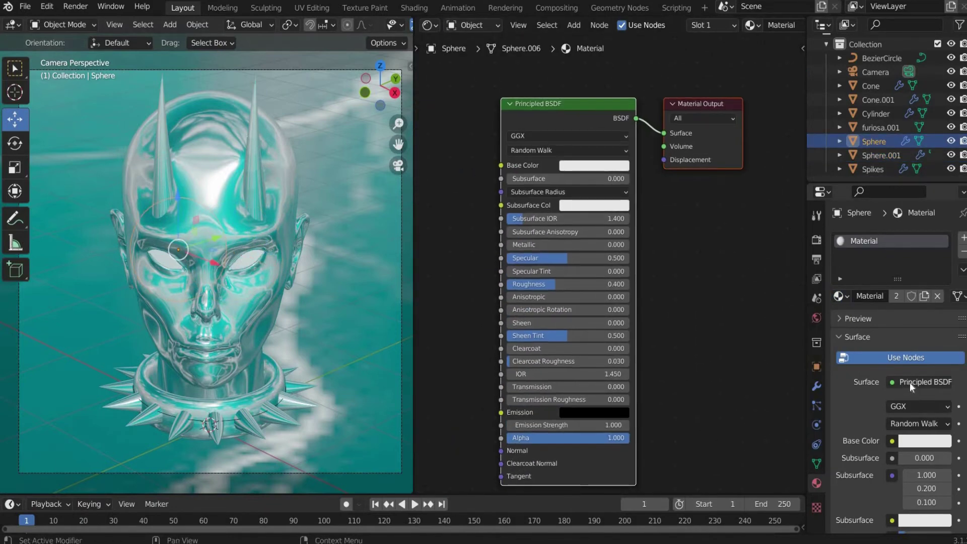
Step: Replace the Principled BSDF surface with an Emission shader at Strength 10
{"action": "left_click", "coordinate": [910, 382]}
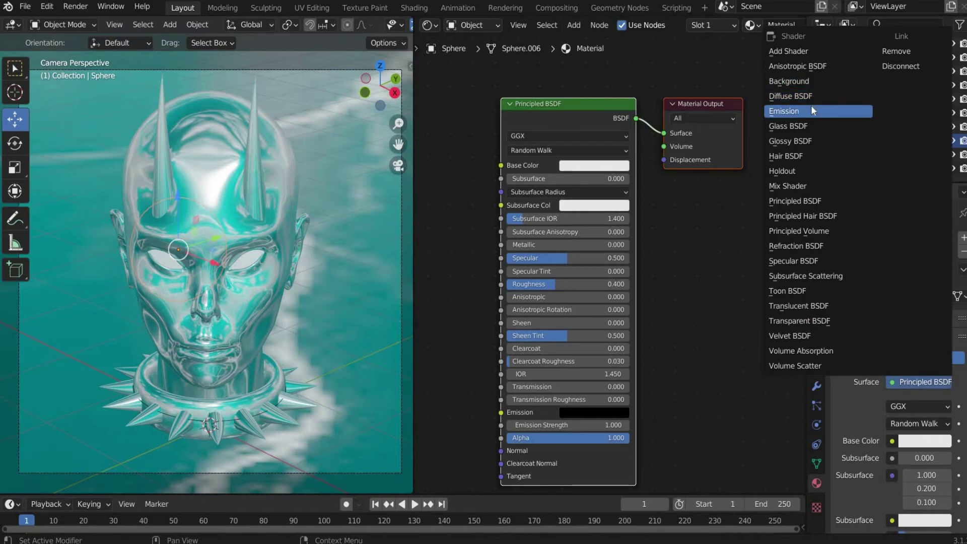
{"action": "left_click", "coordinate": [811, 111]}
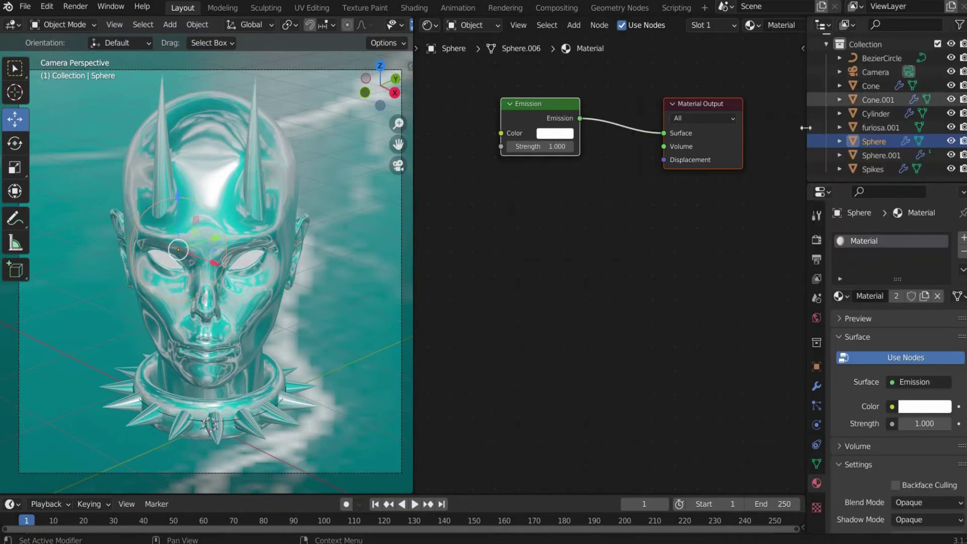
{"action": "left_click", "coordinate": [556, 146]}
{"action": "type", "text": "10"}
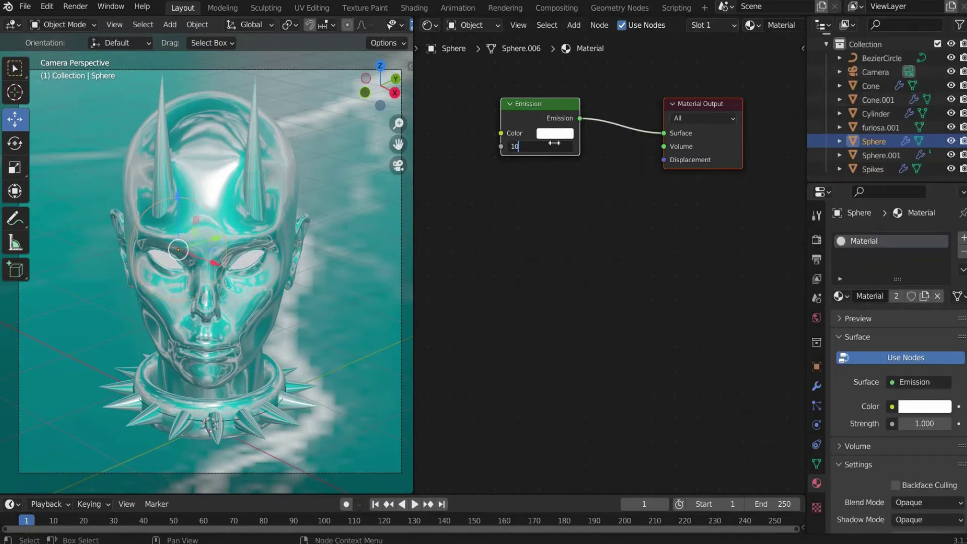
{"action": "key", "text": "Return"}
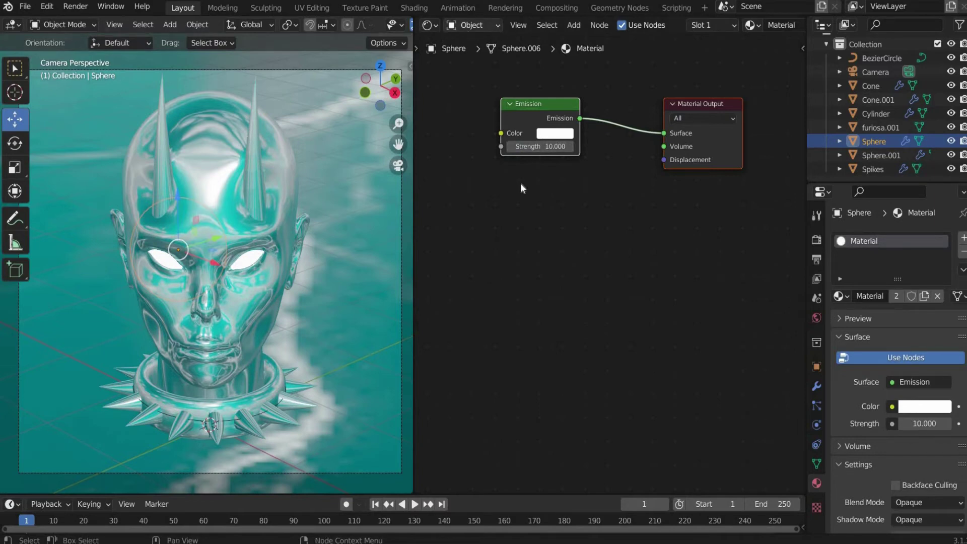
Step: In the World nodes, add a Mapping node feeding the second image's Vector input
{"action": "left_click", "coordinate": [472, 25]}
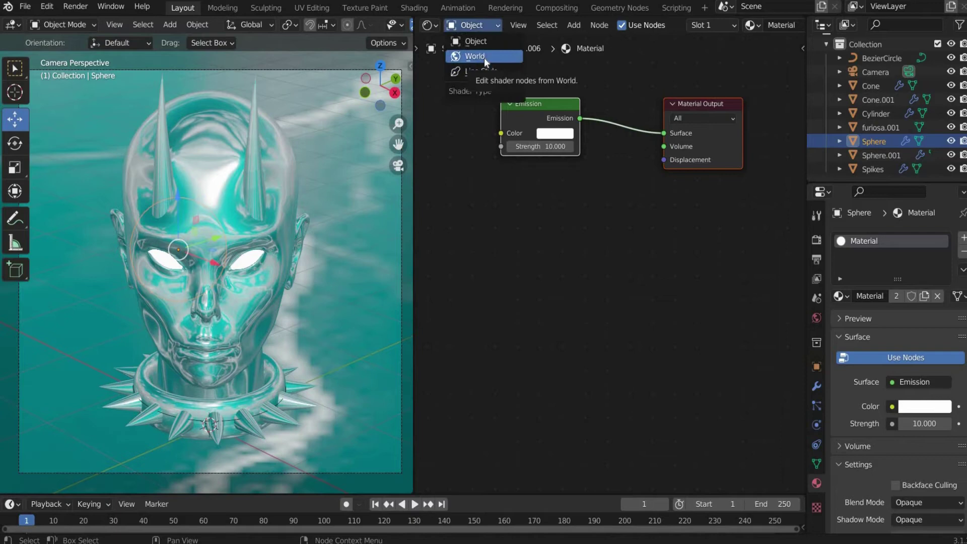
{"action": "left_click", "coordinate": [484, 57]}
{"action": "middle_click_drag", "start_coordinate": [549, 324], "coordinate": [524, 348]}
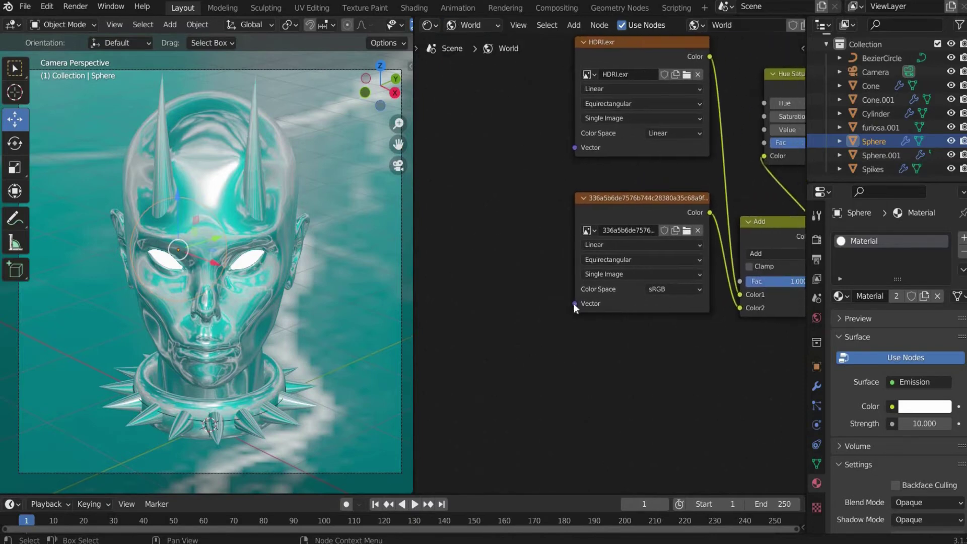
{"action": "left_click_drag", "start_coordinate": [575, 303], "coordinate": [405, 319]}
{"action": "type", "text": "mapp"}
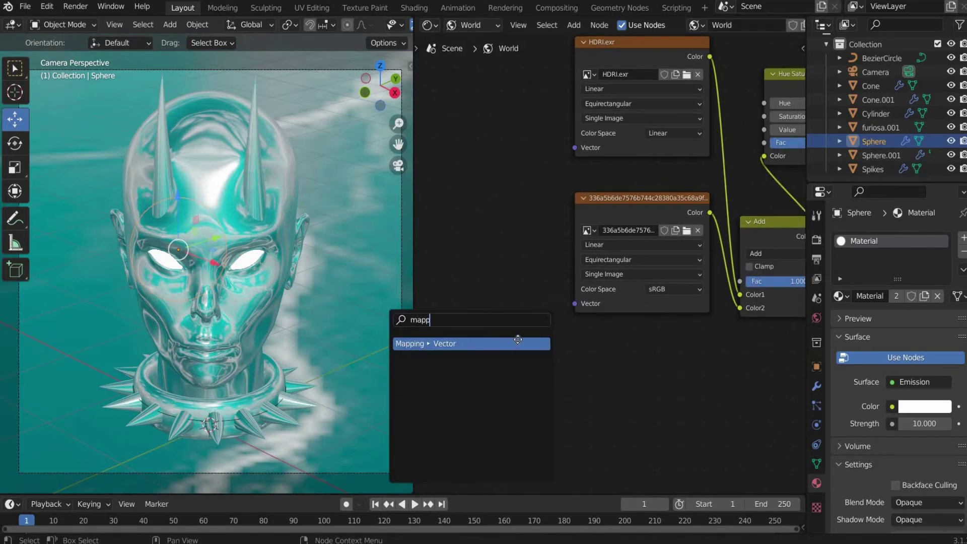
{"action": "left_click", "coordinate": [518, 339]}
{"action": "left_click", "coordinate": [503, 239]}
{"action": "middle_click_drag", "start_coordinate": [509, 300], "coordinate": [610, 265]}
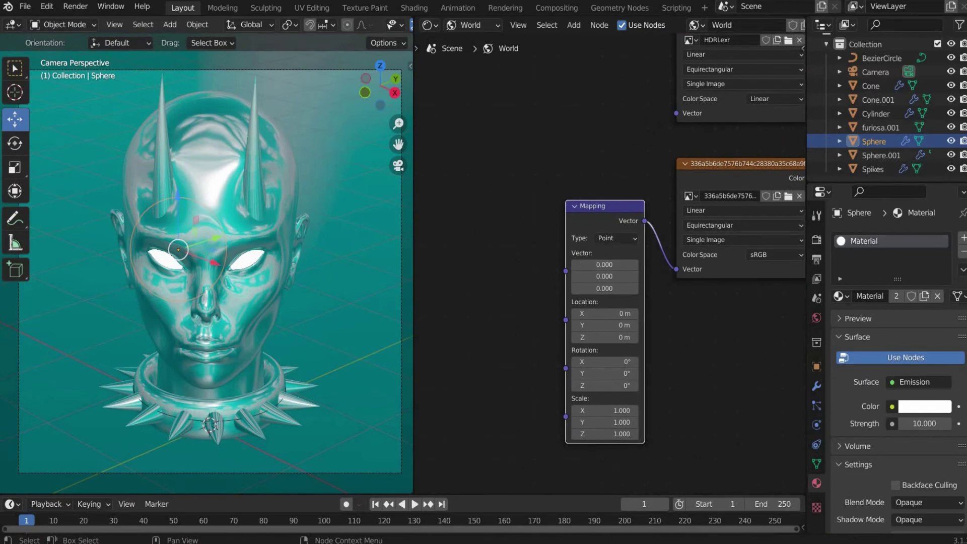
Step: Feed Geometry Position into the Mapping node and set its Scale Z to 0.1
{"action": "left_click_drag", "start_coordinate": [566, 271], "coordinate": [519, 258]}
{"action": "type", "text": "geo"}
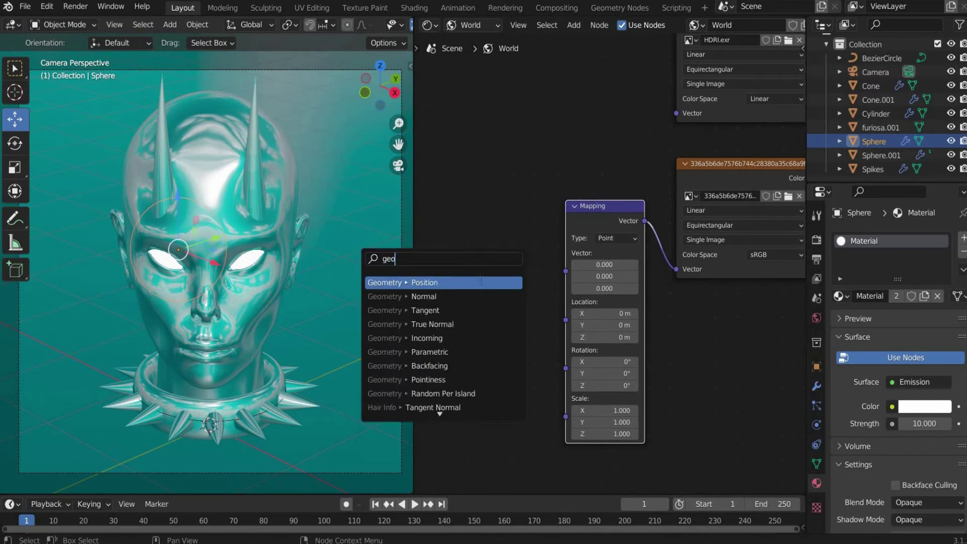
{"action": "left_click", "coordinate": [480, 280]}
{"action": "left_click", "coordinate": [498, 276]}
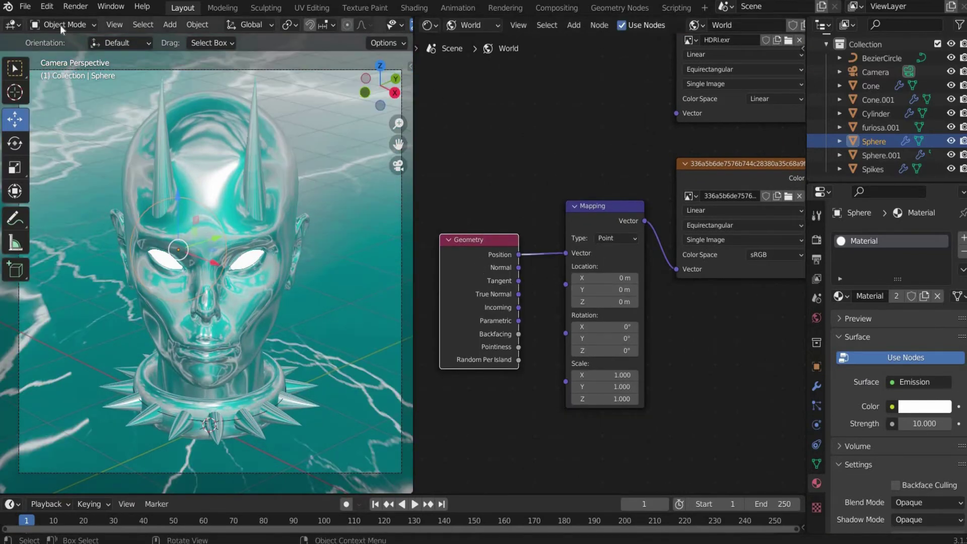
{"action": "left_click", "coordinate": [625, 399]}
{"action": "type", "text": "1.0"}
{"action": "key", "text": "BackSpace"}
{"action": "key", "text": "BackSpace"}
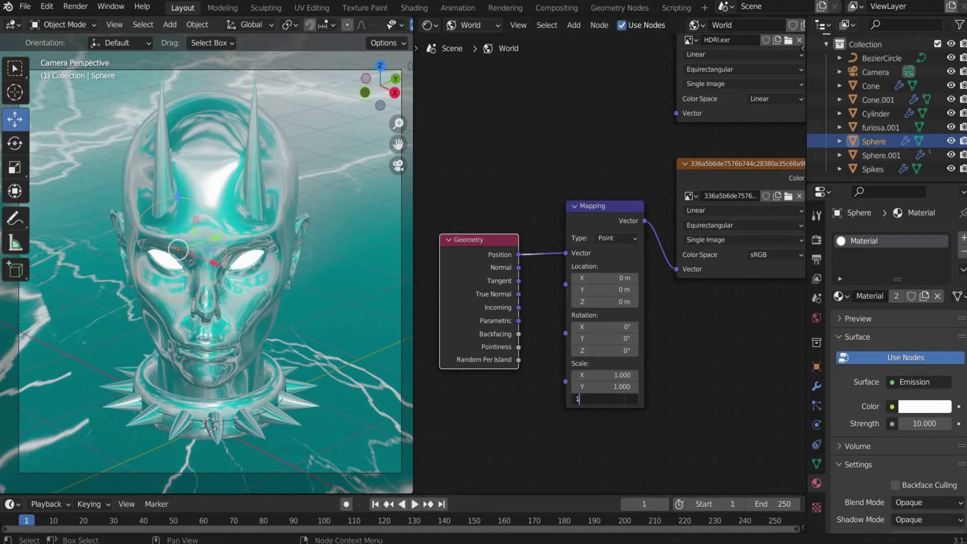
{"action": "type", "text": ".1"}
{"action": "key", "text": "Return"}
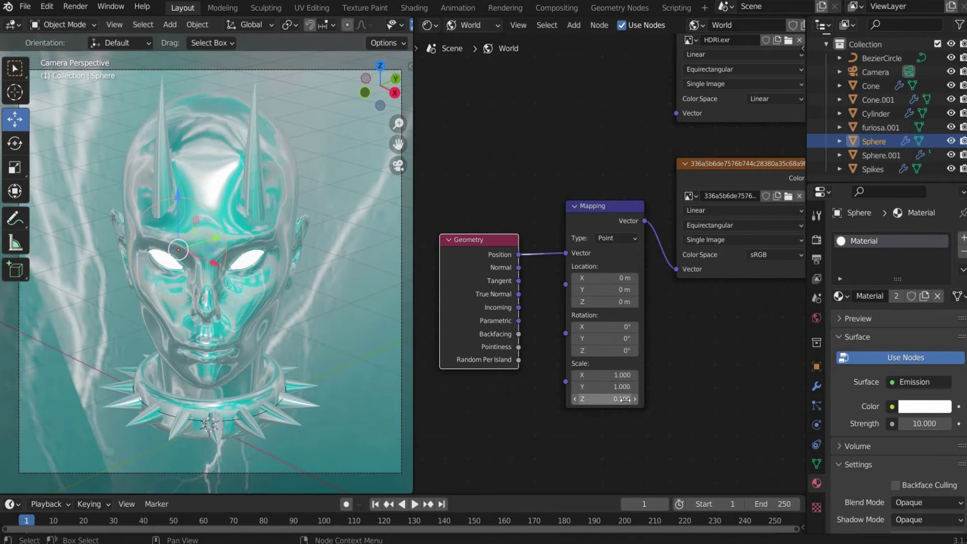
Step: Enlarge the timeline, set the end frame to 150 and go to frame 0
{"action": "left_click_drag", "start_coordinate": [517, 492], "coordinate": [527, 421]}
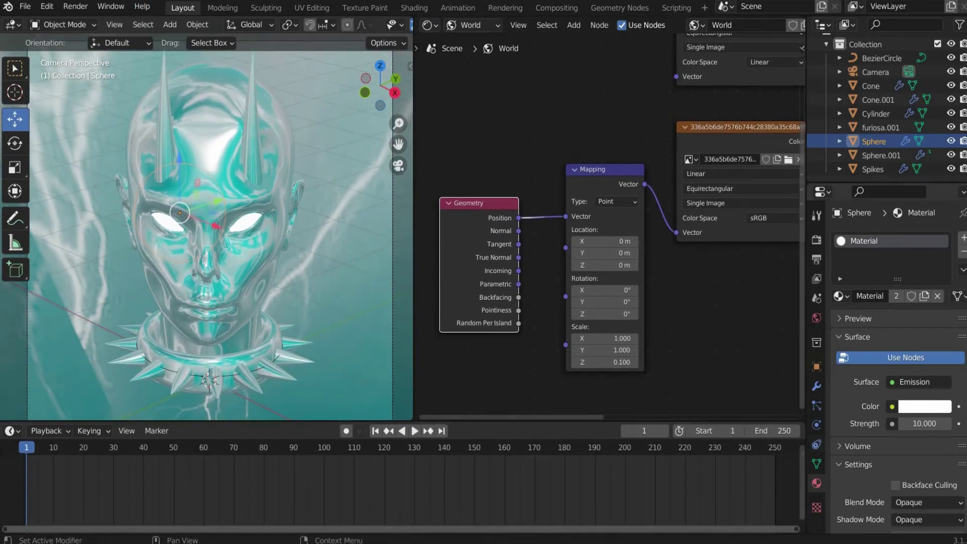
{"action": "left_click", "coordinate": [789, 431]}
{"action": "type", "text": "150"}
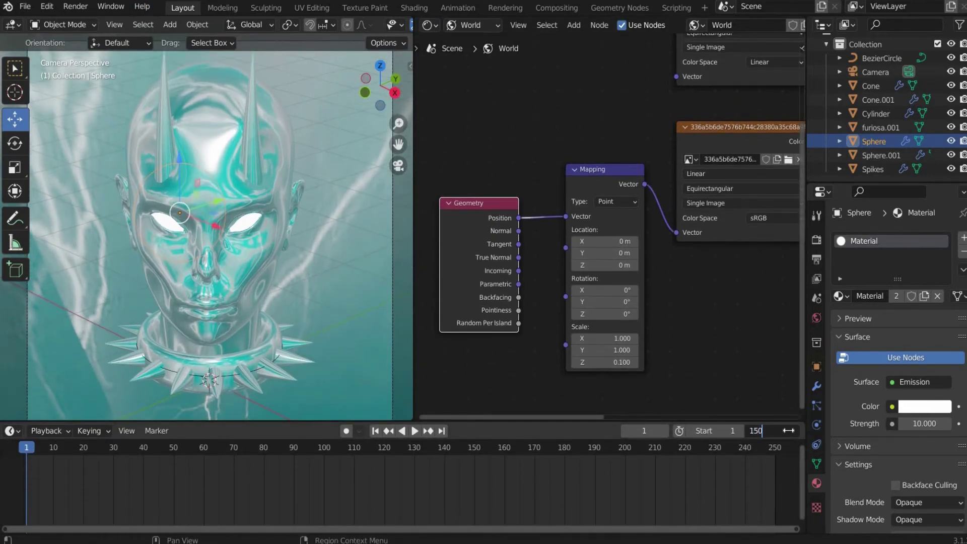
{"action": "key", "text": "Return"}
{"action": "left_click", "coordinate": [645, 433]}
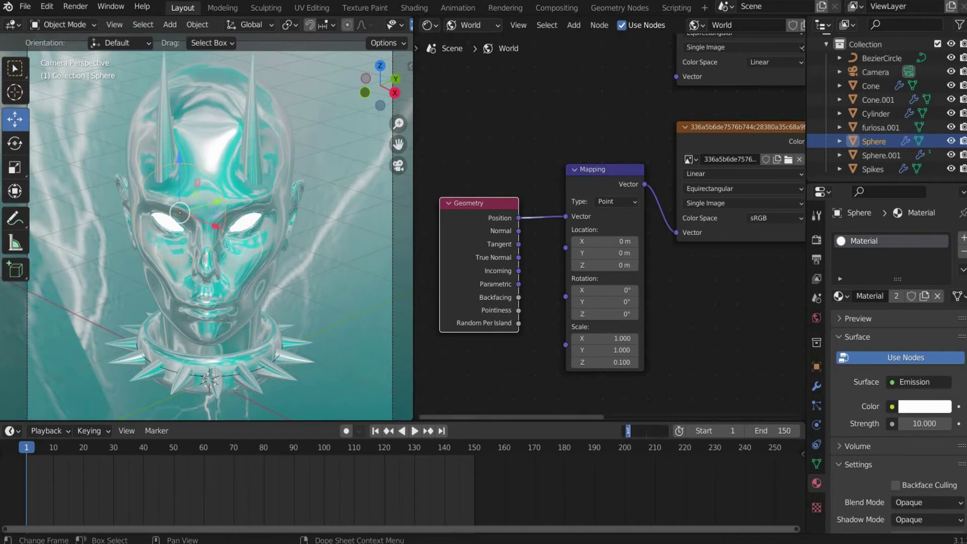
{"action": "type", "text": "0"}
{"action": "key", "text": "Return"}
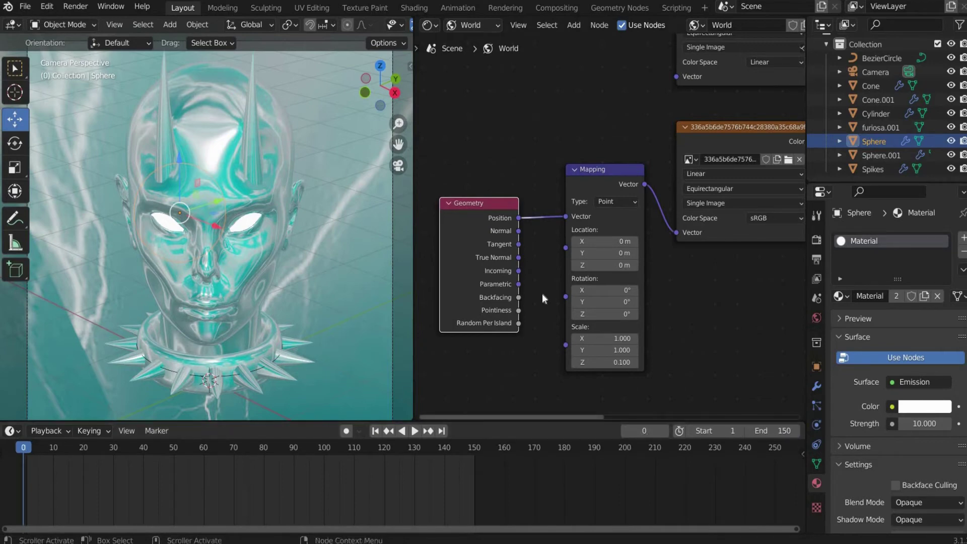
Step: Keyframe Mapping rotation at frame 0 and Z 360° at frame 150, then select Spikes
{"action": "right_click", "coordinate": [628, 315]}
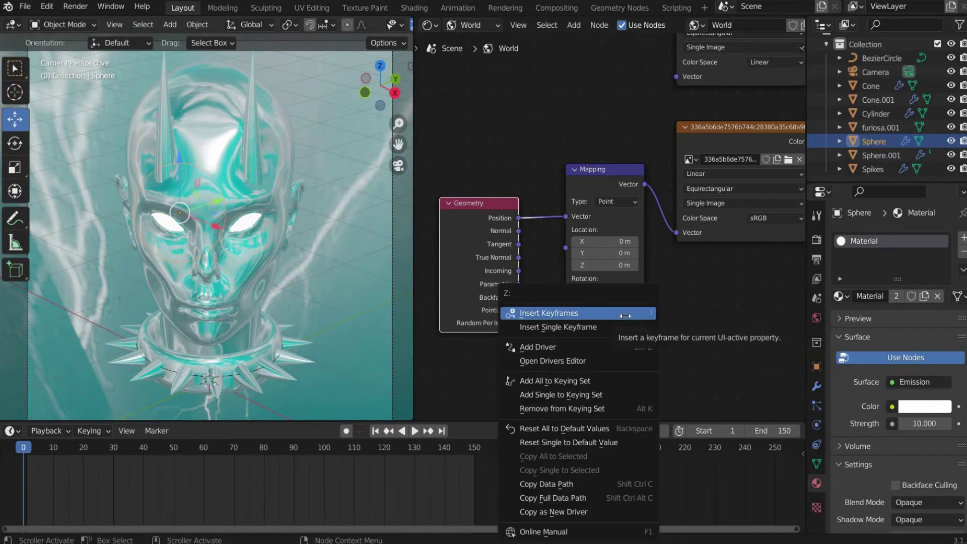
{"action": "left_click", "coordinate": [625, 313]}
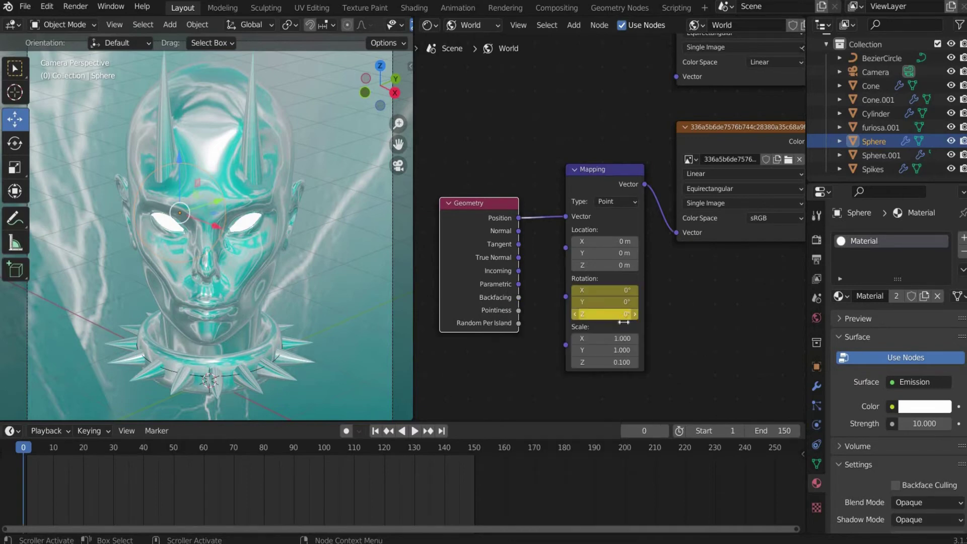
{"action": "left_click", "coordinate": [442, 431]}
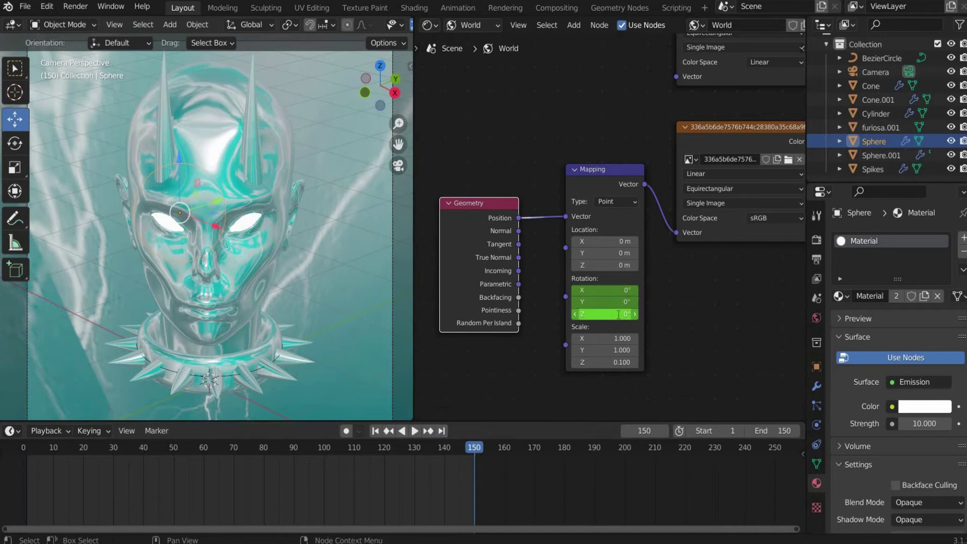
{"action": "left_click", "coordinate": [609, 314]}
{"action": "type", "text": "360"}
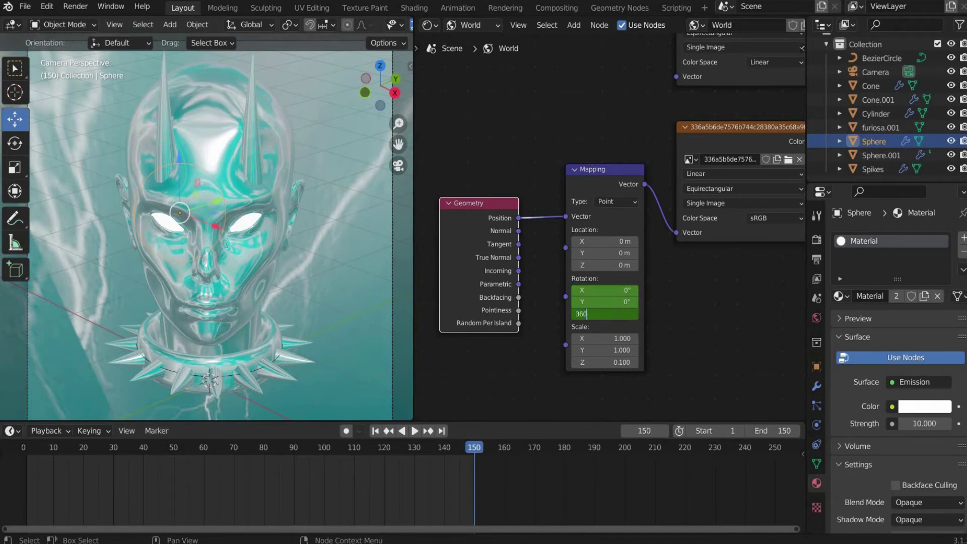
{"action": "key", "text": "Return"}
{"action": "right_click", "coordinate": [619, 314]}
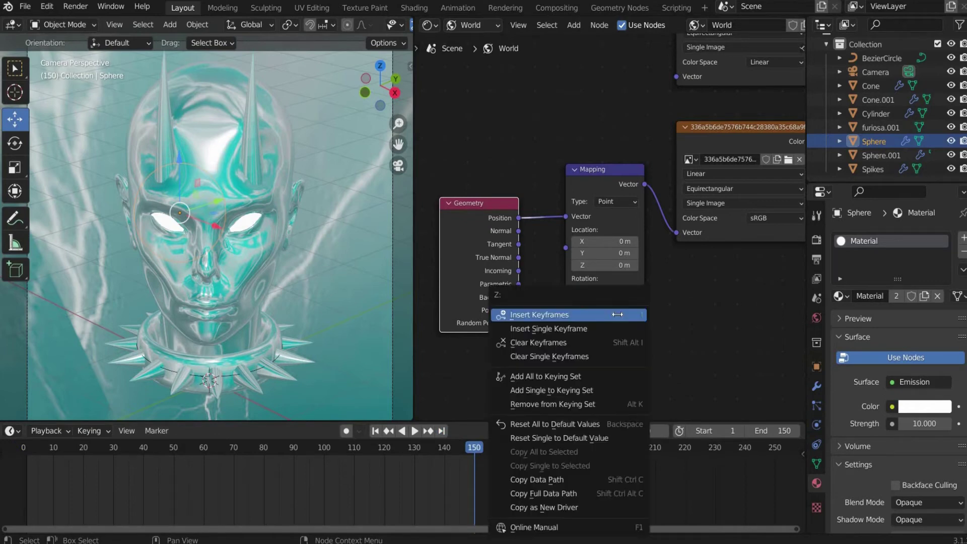
{"action": "left_click", "coordinate": [529, 372]}
{"action": "key", "text": "space"}
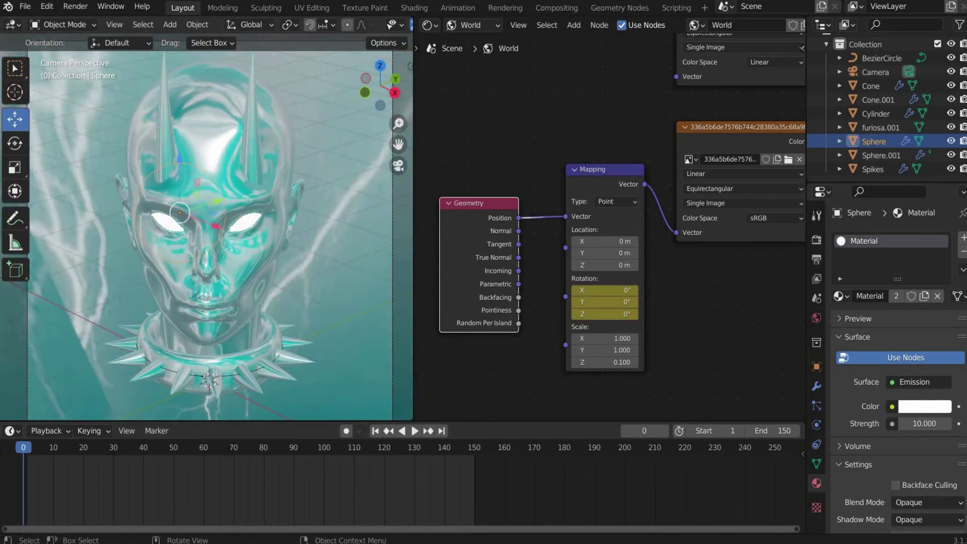
{"action": "left_click", "coordinate": [874, 170]}
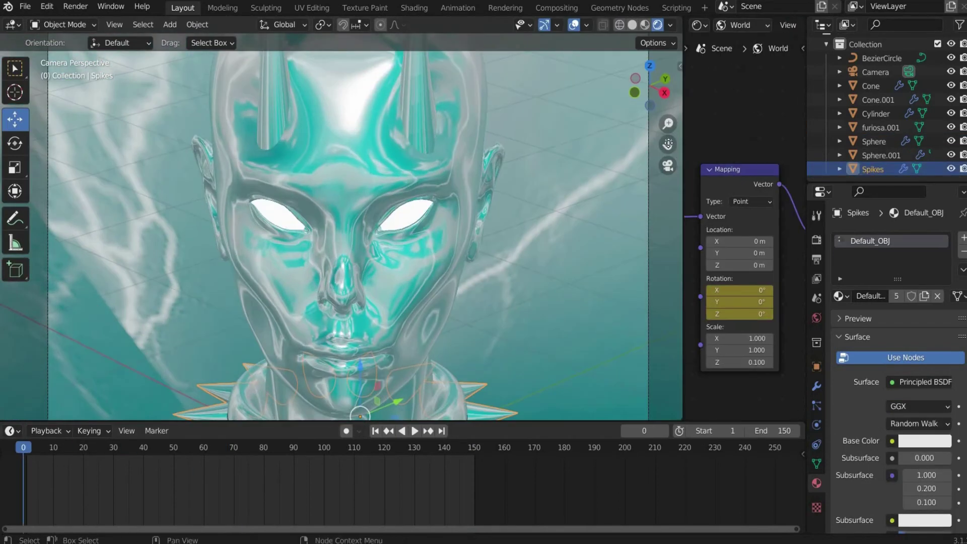
{"action": "key", "text": "Home"}
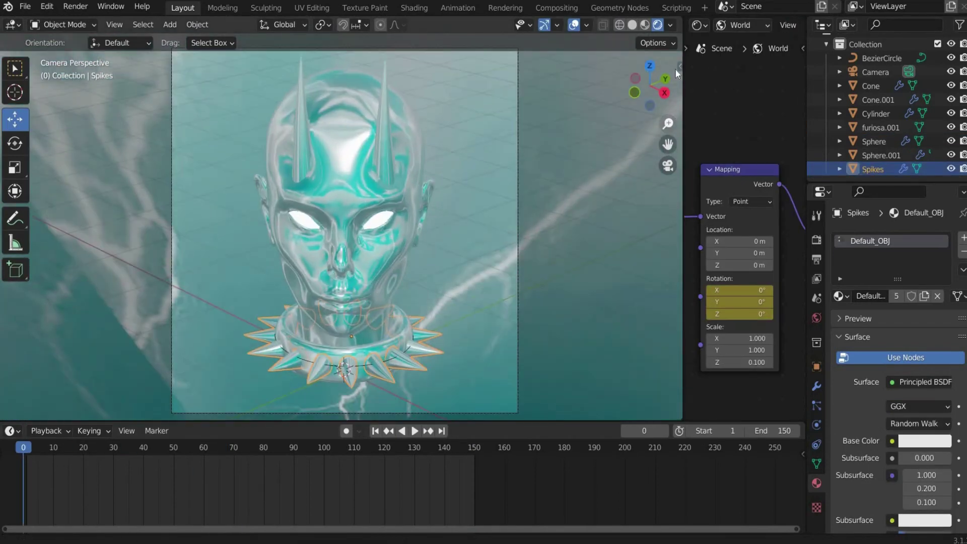
Step: Keyframe the Spikes location at frame 0, then set X to 3.2 m at frame 150 and keyframe it
{"action": "key", "text": "n"}
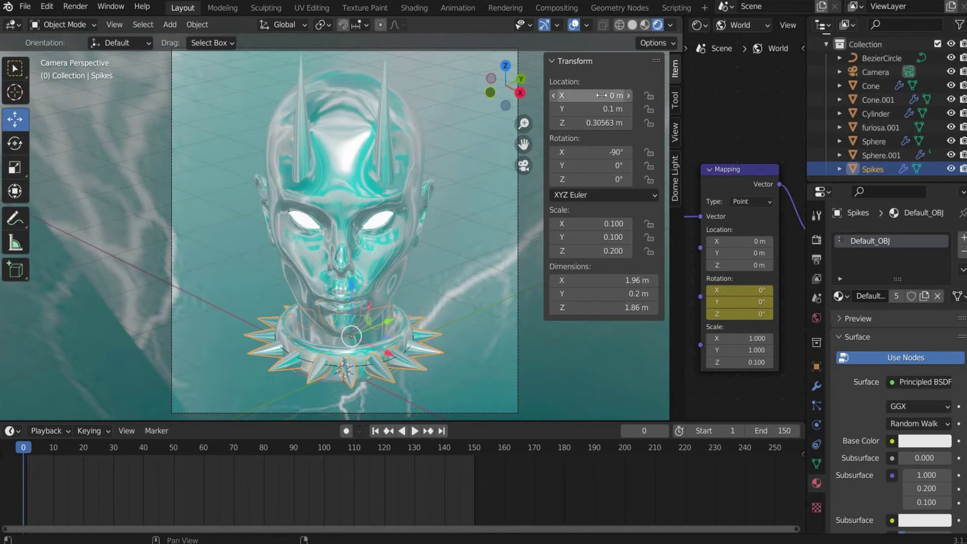
{"action": "right_click", "coordinate": [601, 95]}
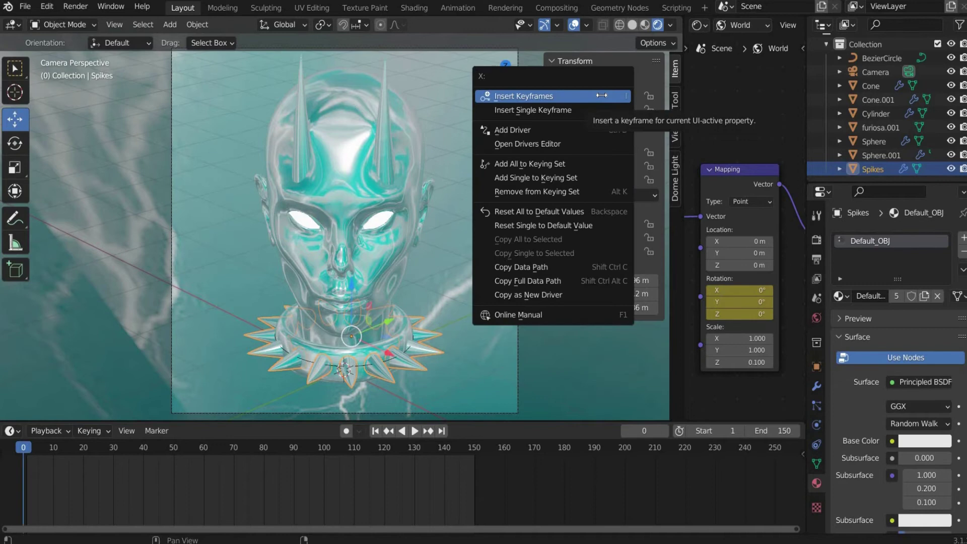
{"action": "left_click", "coordinate": [601, 95]}
{"action": "left_click", "coordinate": [442, 431]}
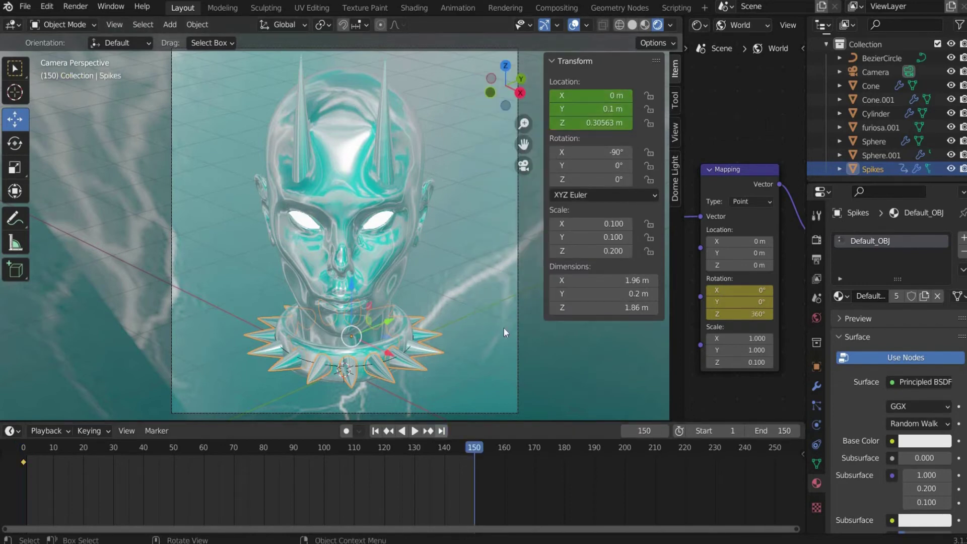
{"action": "left_click", "coordinate": [610, 94]}
{"action": "type", "text": "3.2"}
{"action": "key", "text": "Return"}
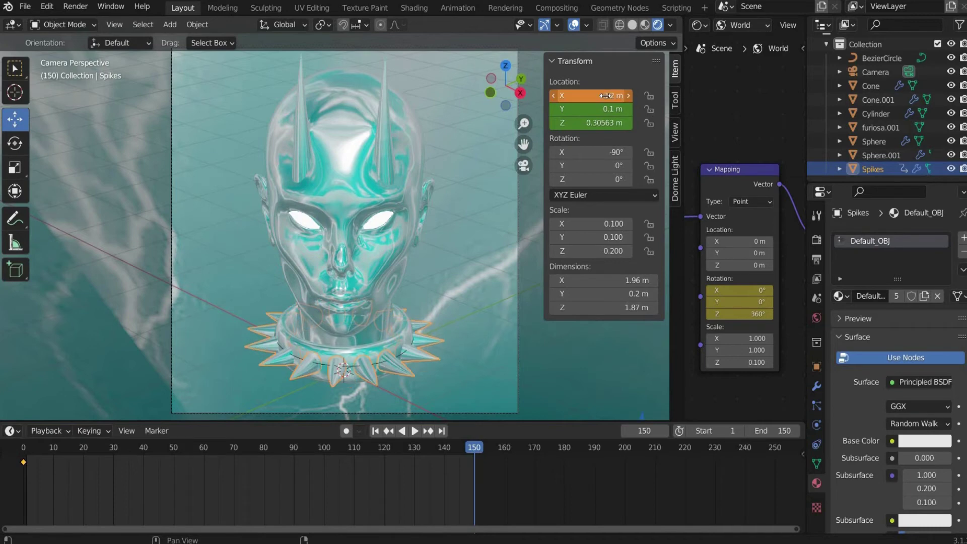
{"action": "right_click", "coordinate": [606, 95]}
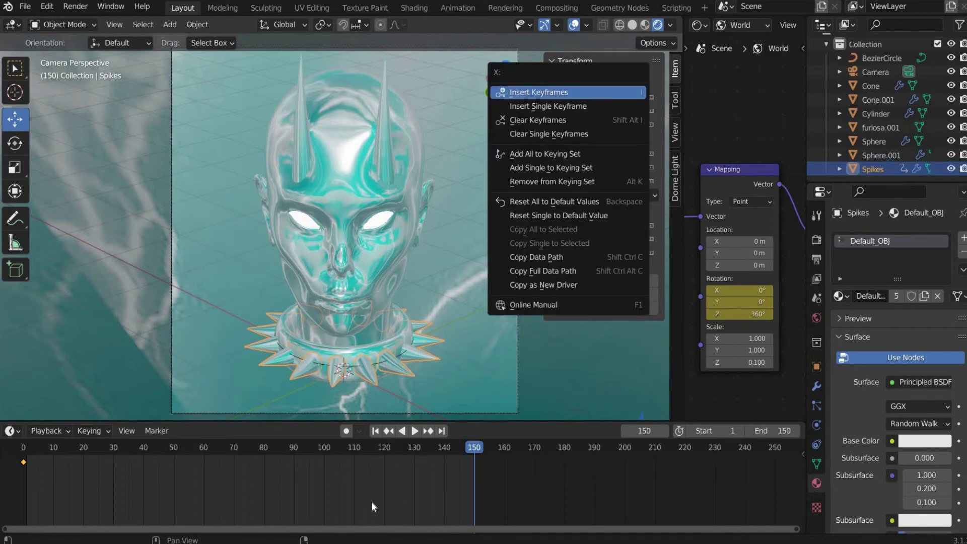
{"action": "key", "text": "Return"}
Step: Preview the collar's slide, return to frame 1, and turn the bottom area into an enlarged Graph Editor
{"action": "left_click", "coordinate": [414, 430]}
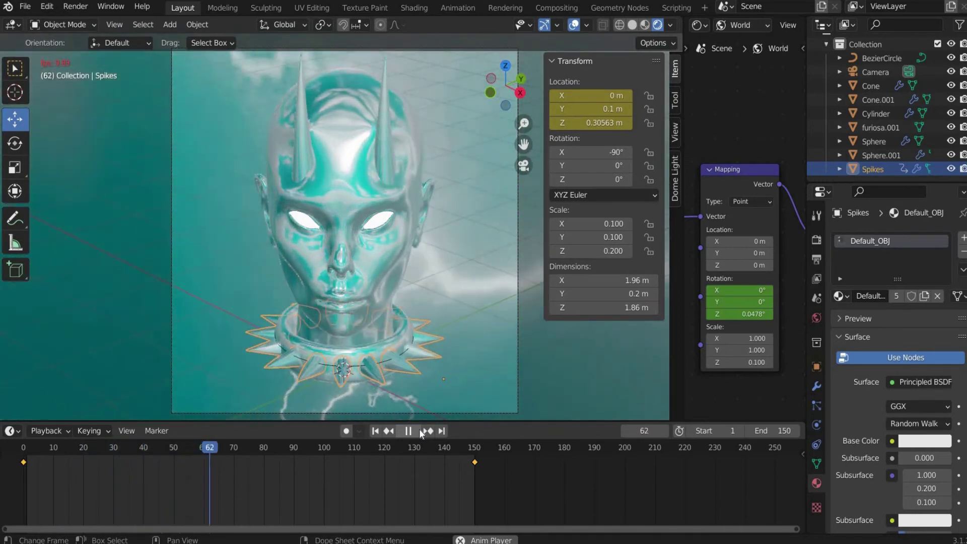
{"action": "key", "text": "space"}
{"action": "left_click", "coordinate": [375, 431]}
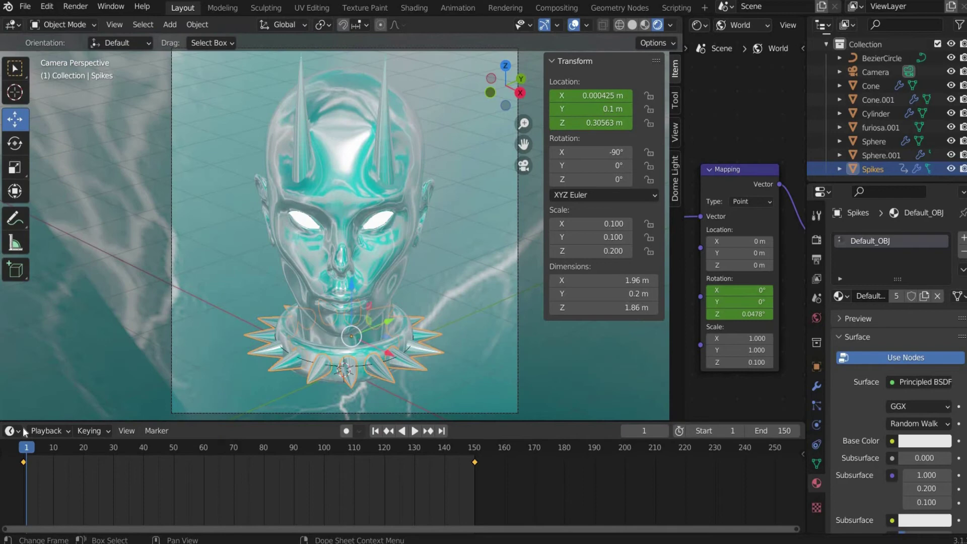
{"action": "left_click", "coordinate": [10, 431]}
{"action": "left_click", "coordinate": [199, 313]}
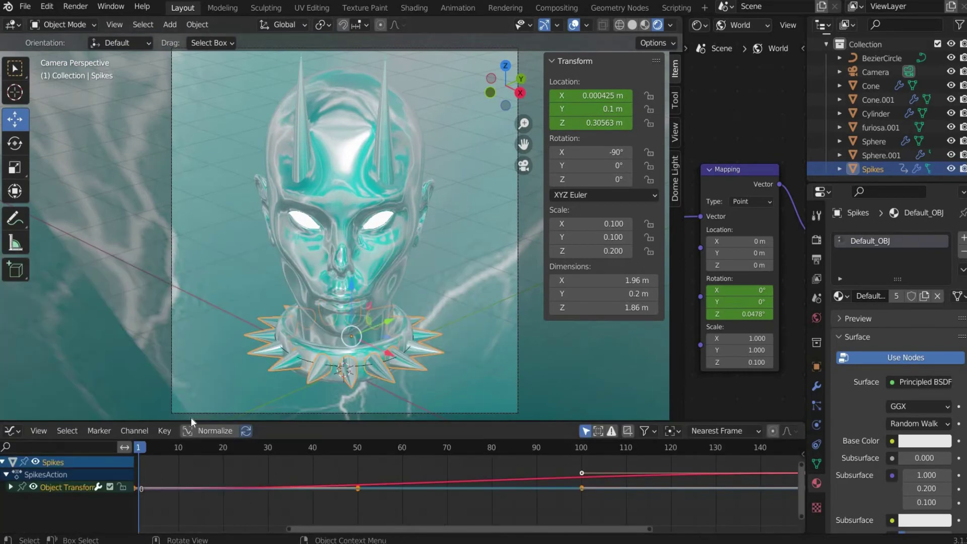
{"action": "left_click_drag", "start_coordinate": [191, 418], "coordinate": [166, 340]}
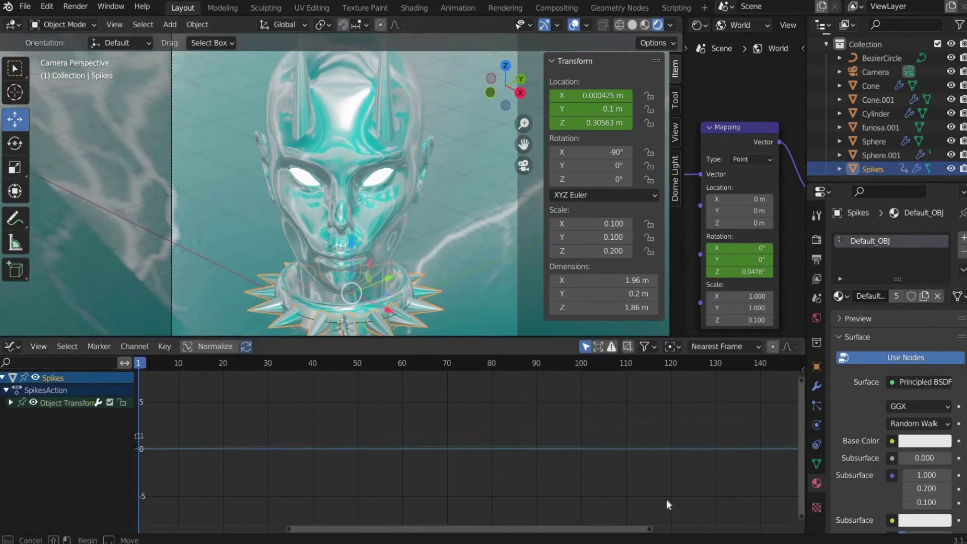
Step: Select all animation keyframes and set their interpolation mode to Linear
{"action": "left_click", "coordinate": [165, 346]}
{"action": "mouse_move", "coordinate": [221, 124]}
{"action": "left_click", "coordinate": [357, 165]}
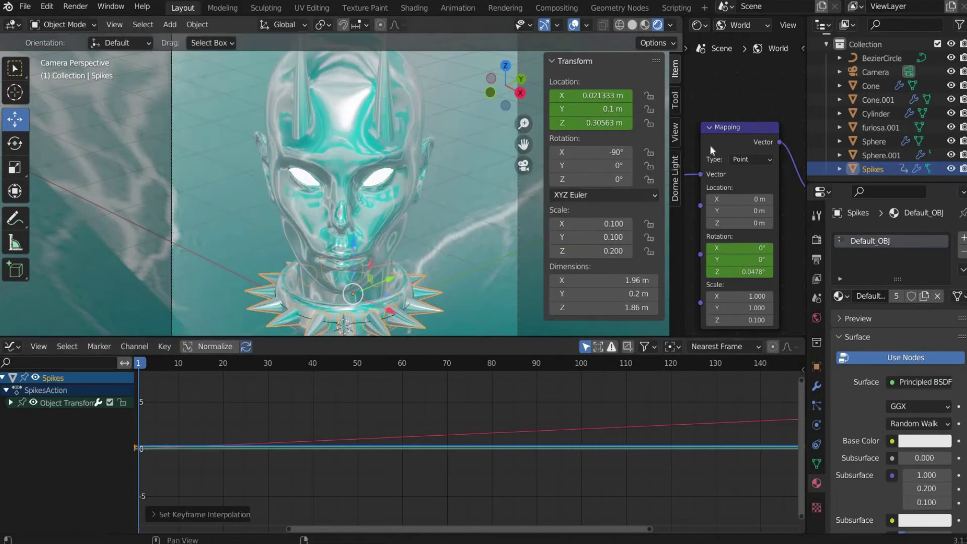
{"action": "left_click_drag", "start_coordinate": [156, 468], "coordinate": [132, 433]}
{"action": "key", "text": "Home"}
{"action": "left_click", "coordinate": [165, 346]}
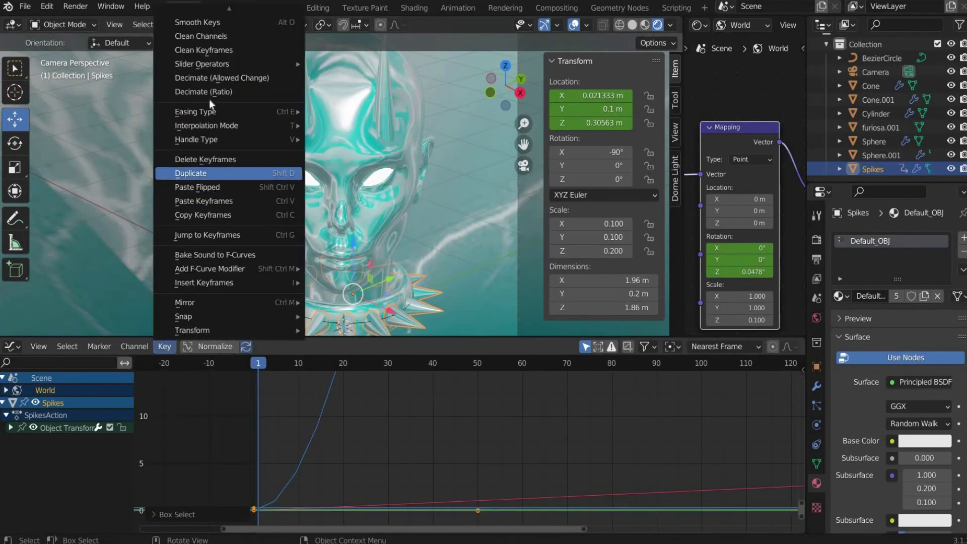
{"action": "mouse_move", "coordinate": [222, 125]}
{"action": "left_click", "coordinate": [351, 159]}
{"action": "left_click", "coordinate": [12, 346]}
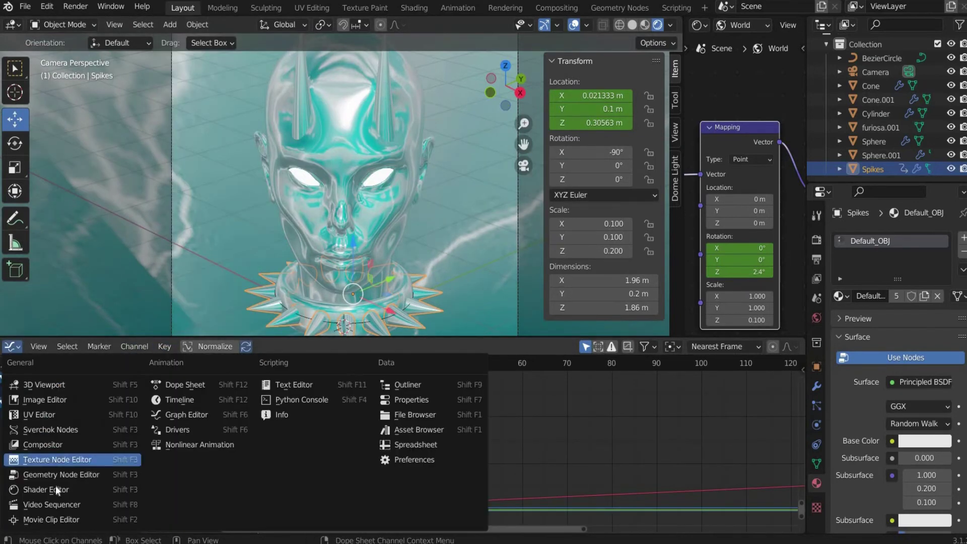
Step: Restore the timeline, then enable Ambient Occlusion with distance 0.5 m and factor 0.4
{"action": "left_click", "coordinate": [177, 400]}
{"action": "left_click_drag", "start_coordinate": [195, 338], "coordinate": [194, 456]}
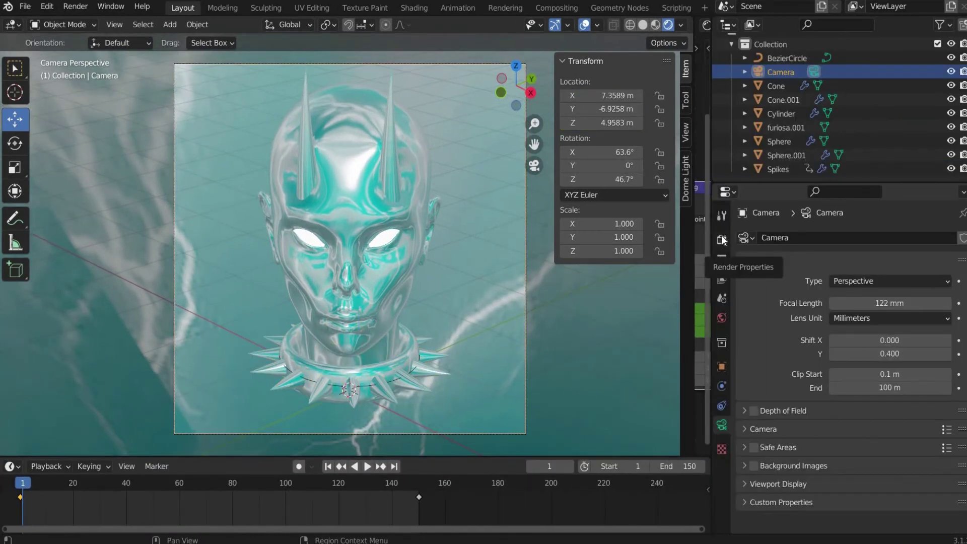
{"action": "left_click", "coordinate": [722, 240]}
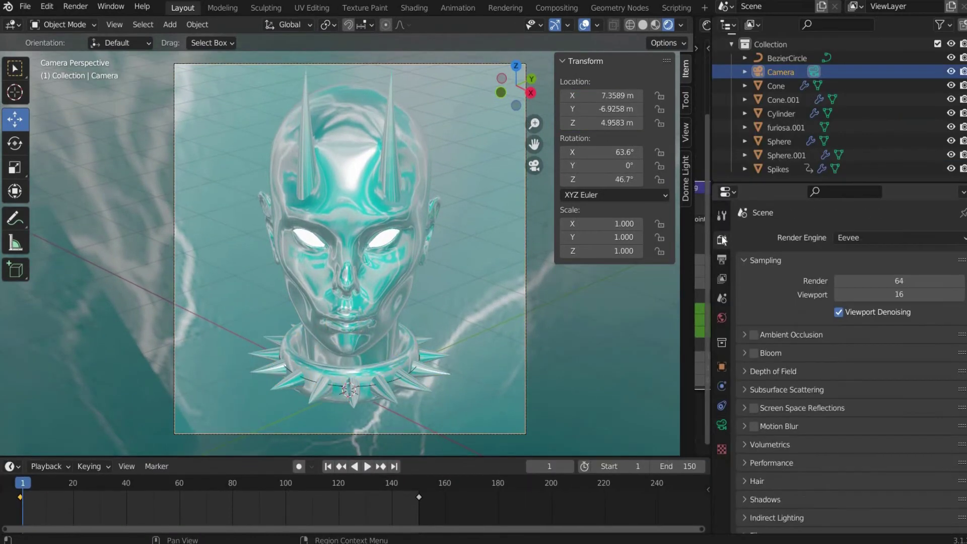
{"action": "left_click", "coordinate": [752, 336]}
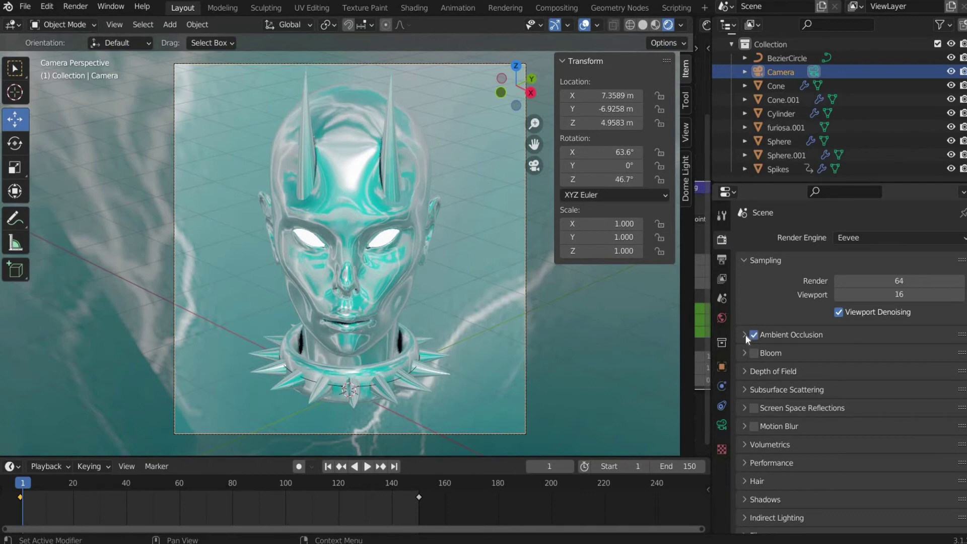
{"action": "left_click", "coordinate": [745, 335]}
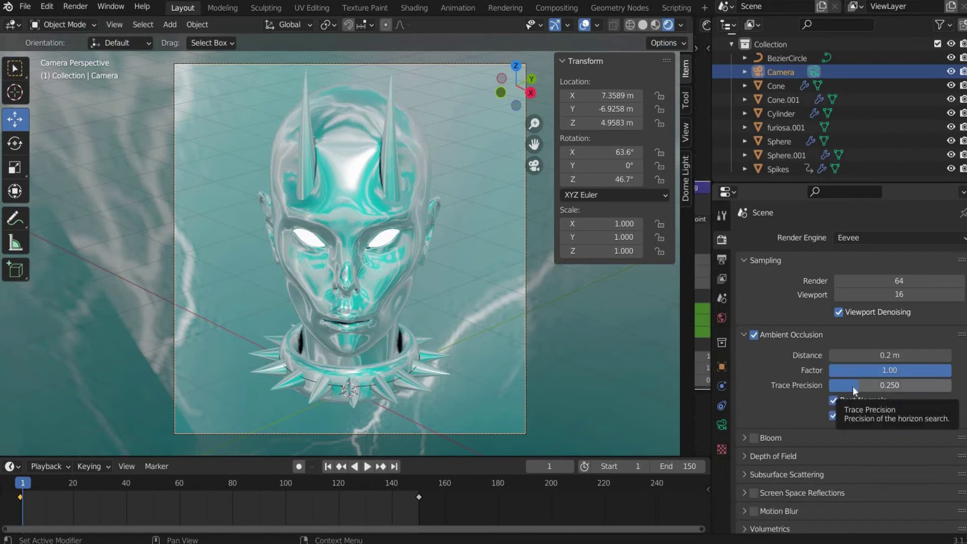
{"action": "double_click", "coordinate": [890, 355]}
{"action": "type", "text": "0.5"}
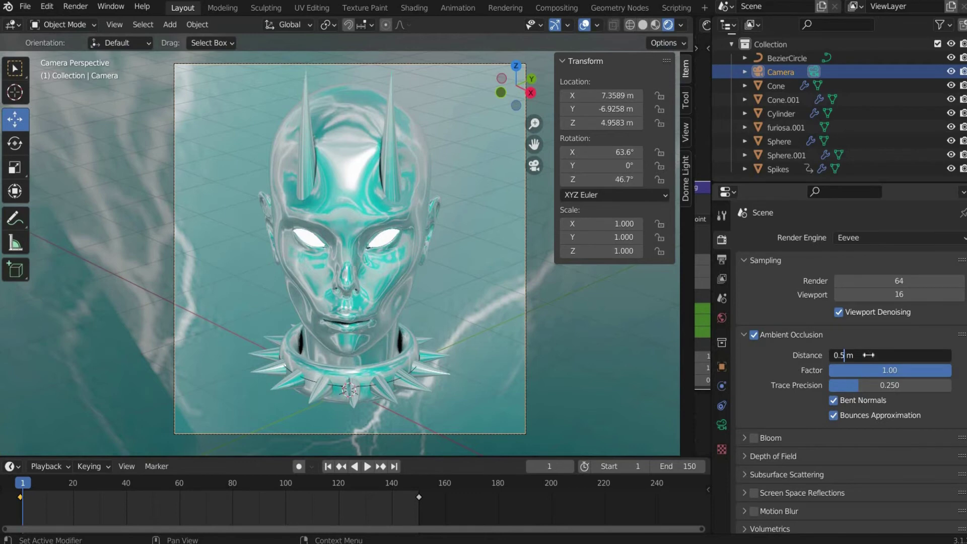
{"action": "key", "text": "Return"}
{"action": "double_click", "coordinate": [889, 371]}
{"action": "type", "text": "0.04"}
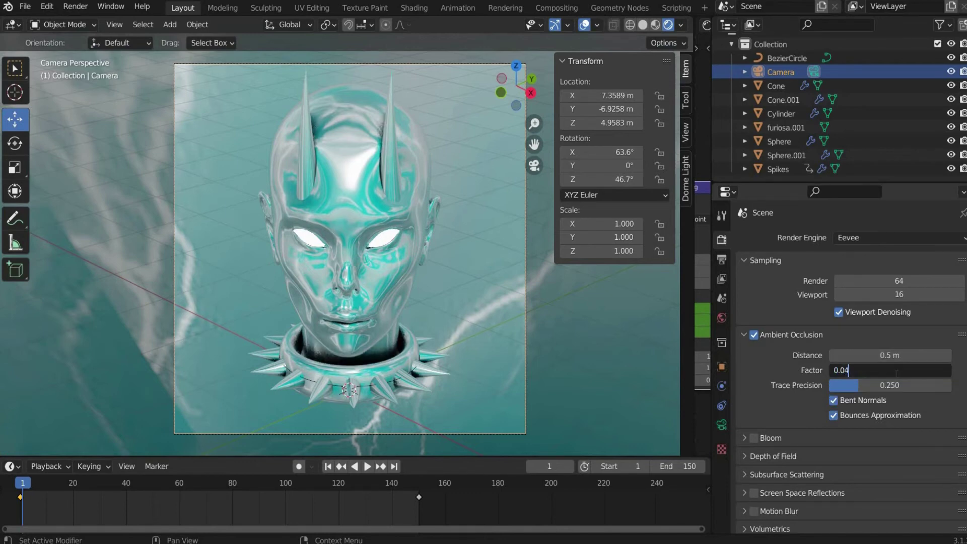
{"action": "key", "text": "Return"}
{"action": "double_click", "coordinate": [868, 370]}
{"action": "type", "text": "0.4"}
{"action": "key", "text": "Return"}
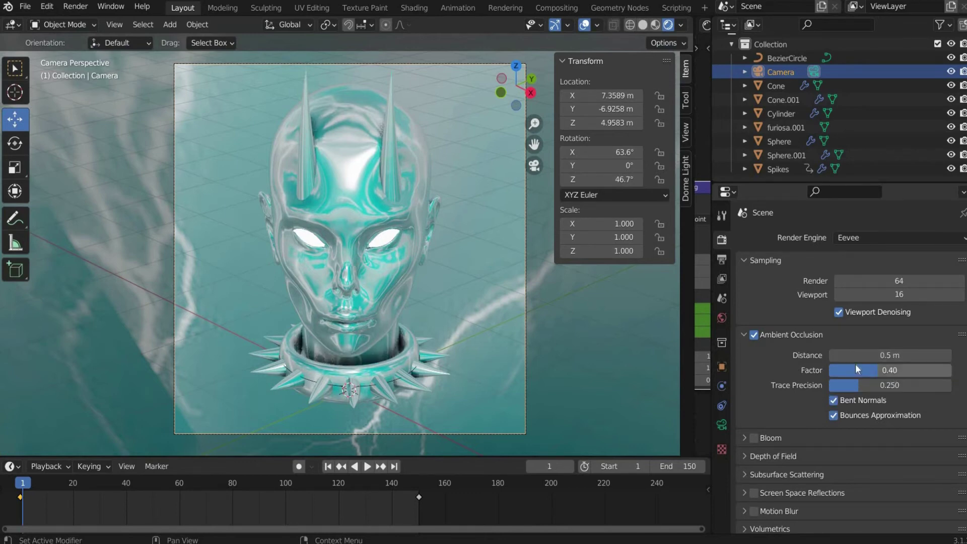
Step: Enable Bloom with threshold 1.0 and knee 0.4
{"action": "left_click", "coordinate": [755, 438]}
{"action": "left_click", "coordinate": [771, 438]}
{"action": "scroll", "coordinate": [757, 427], "scroll_direction": "down", "scroll_amount": 3}
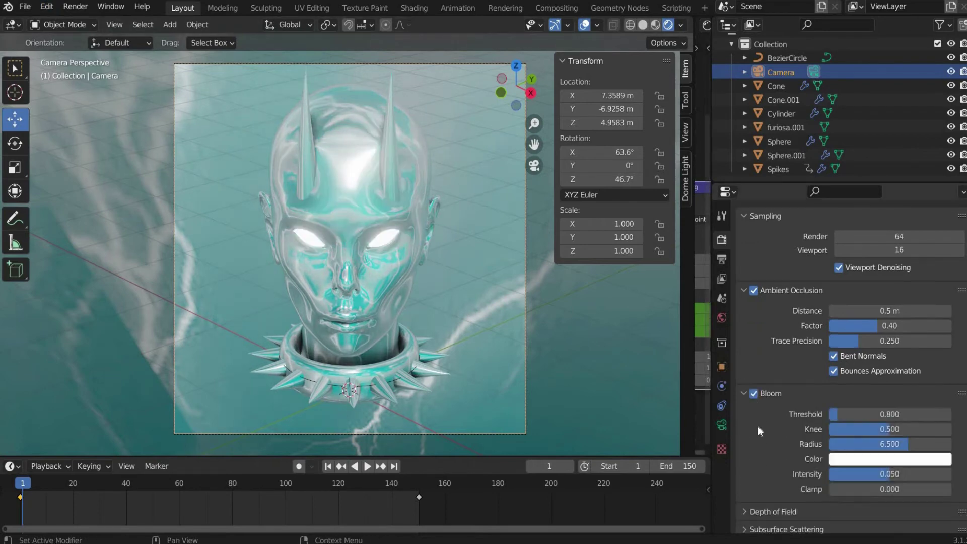
{"action": "double_click", "coordinate": [861, 395]}
{"action": "type", "text": "1"}
{"action": "key", "text": "Return"}
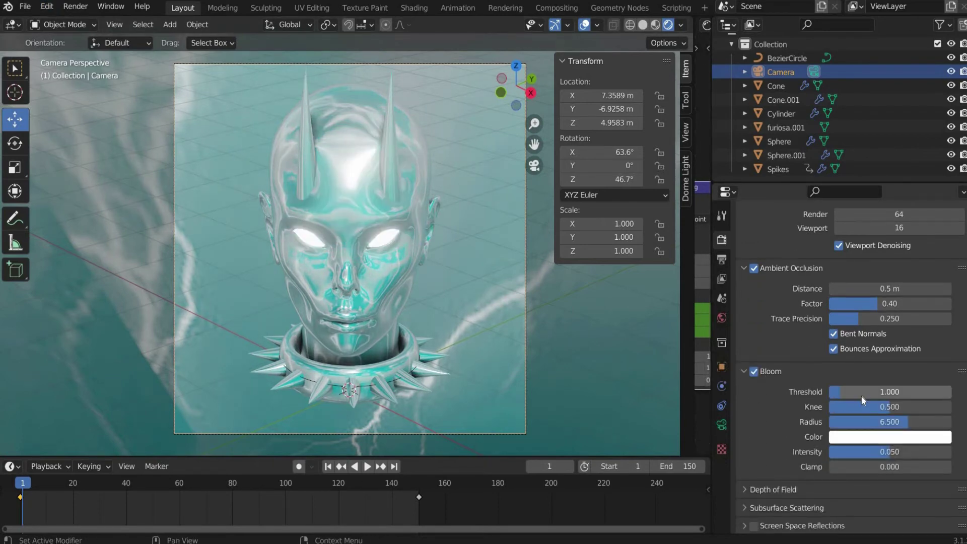
{"action": "double_click", "coordinate": [872, 407]}
{"action": "type", "text": "0.4"}
{"action": "key", "text": "Return"}
Step: Set the bloom radius to 5, intensity to 0.1, and tint it light cyan
{"action": "double_click", "coordinate": [888, 422]}
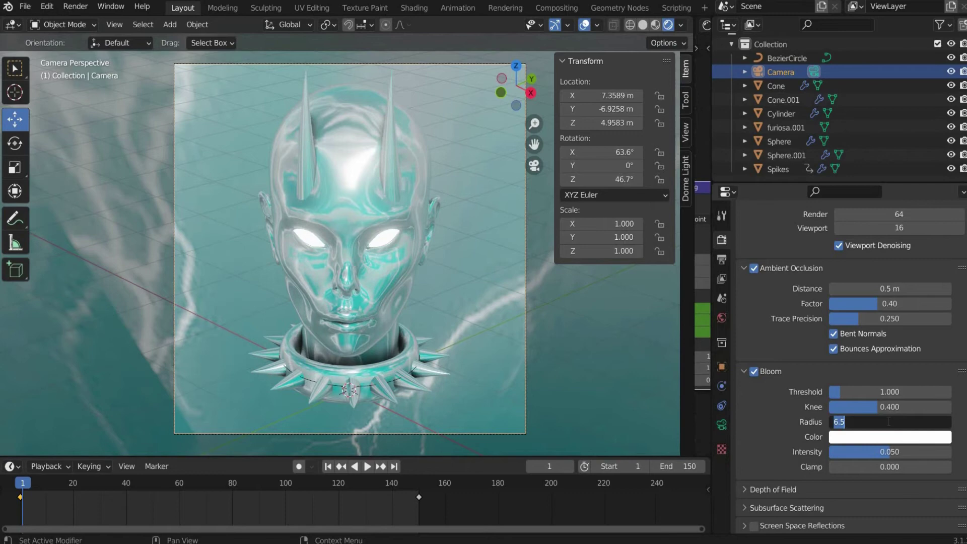
{"action": "type", "text": "5"}
{"action": "key", "text": "Return"}
{"action": "double_click", "coordinate": [890, 452]}
{"action": "type", "text": "0.1"}
{"action": "key", "text": "Return"}
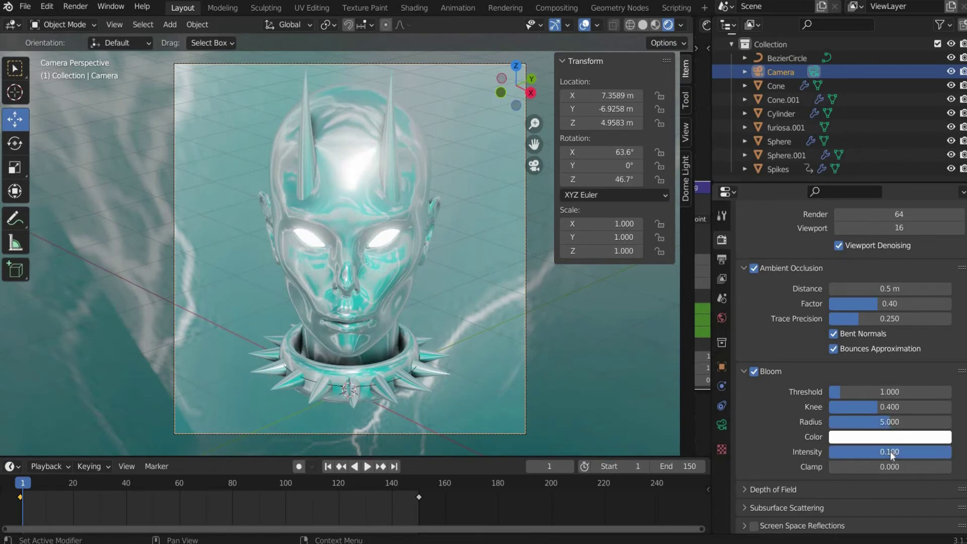
{"action": "left_click", "coordinate": [890, 437]}
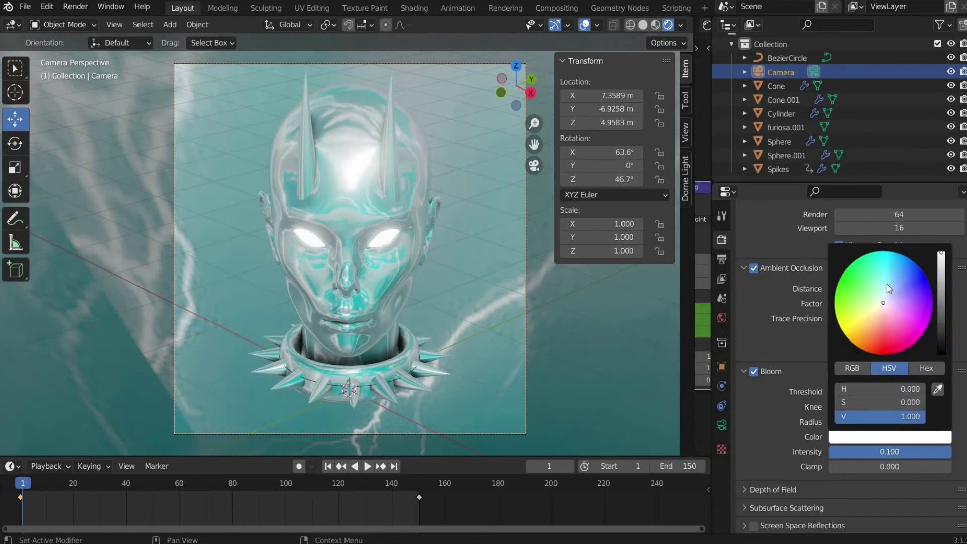
{"action": "left_click", "coordinate": [887, 285]}
Step: Set the Film background to Transparent
{"action": "scroll", "coordinate": [760, 429], "scroll_direction": "down", "scroll_amount": 5}
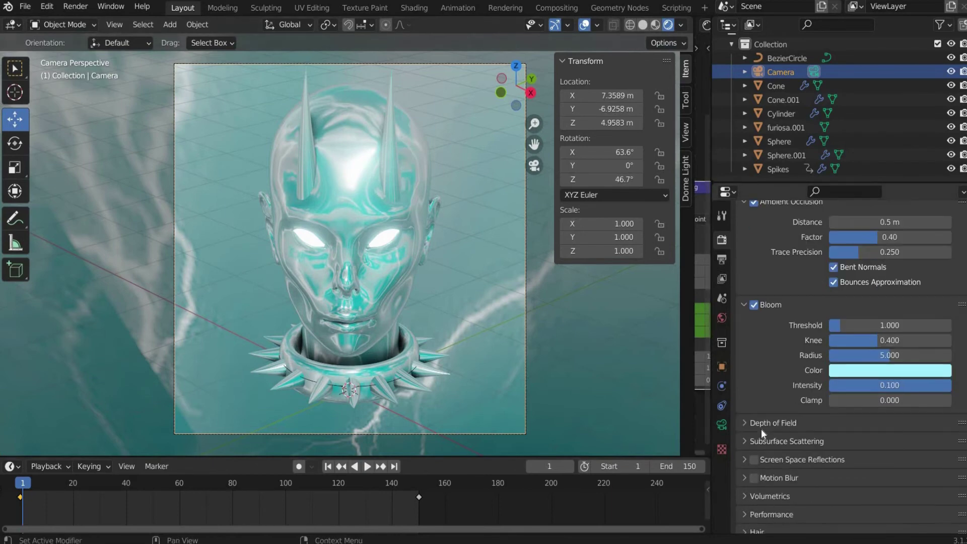
{"action": "scroll", "coordinate": [760, 439], "scroll_direction": "down", "scroll_amount": 1}
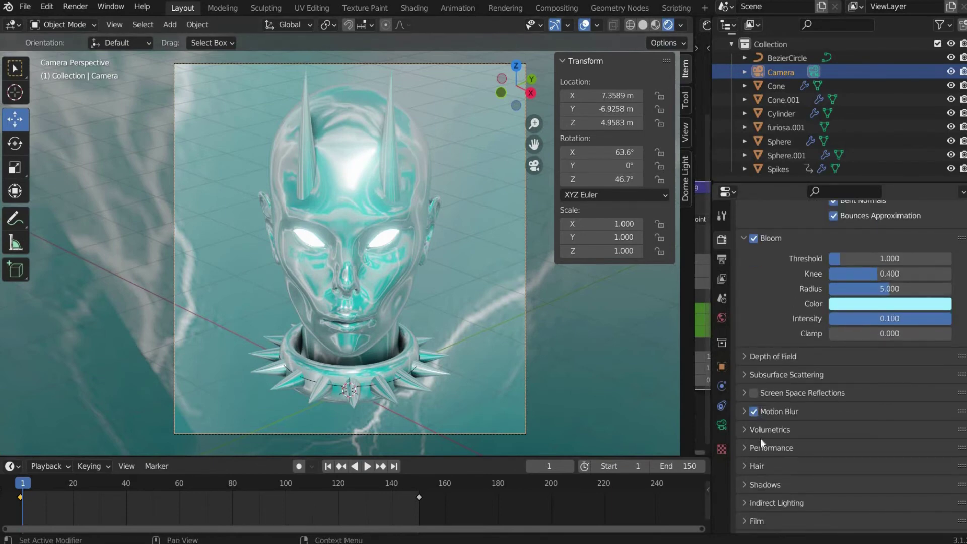
{"action": "scroll", "coordinate": [760, 440], "scroll_direction": "down", "scroll_amount": 1}
{"action": "left_click", "coordinate": [749, 497]}
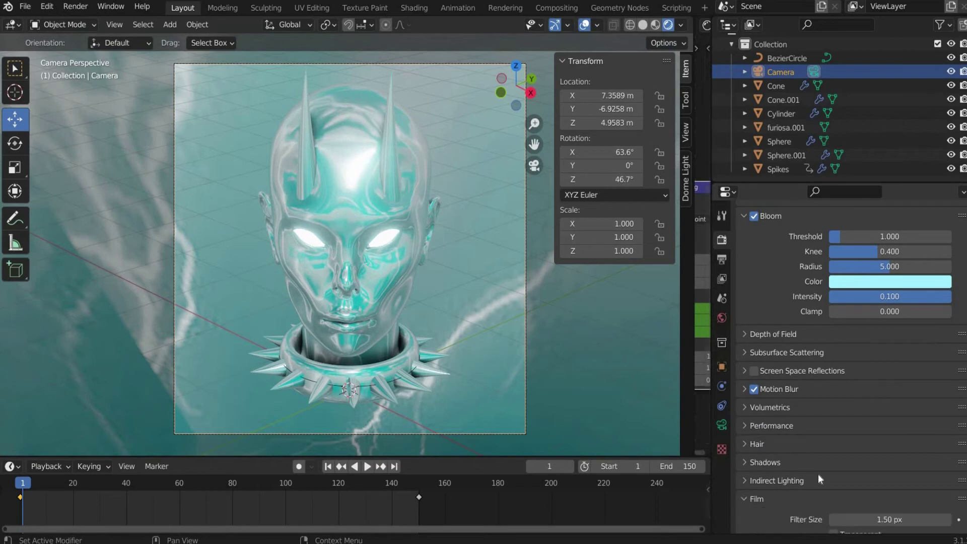
{"action": "scroll", "coordinate": [818, 474], "scroll_direction": "down", "scroll_amount": 3}
{"action": "left_click", "coordinate": [833, 469]}
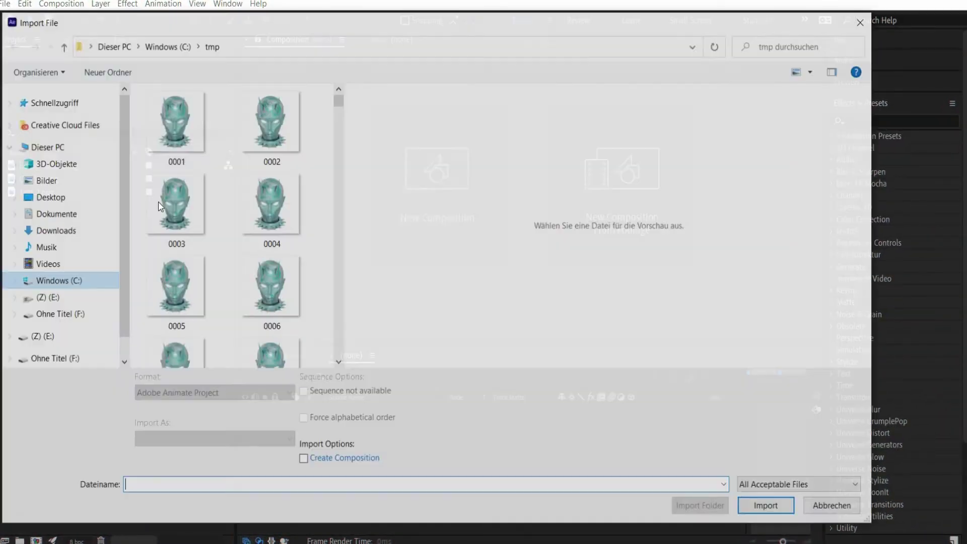
Step: Build a comp from the 0001 PNG sequence and apply Hue/Saturation with Master Saturation 20
{"action": "left_click", "coordinate": [175, 120]}
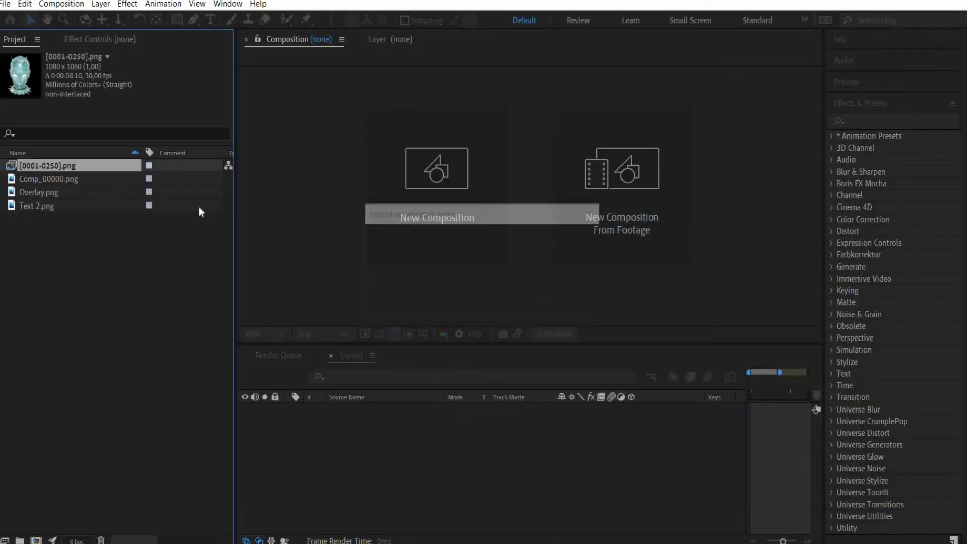
{"action": "left_click_drag", "start_coordinate": [74, 165], "coordinate": [399, 440]}
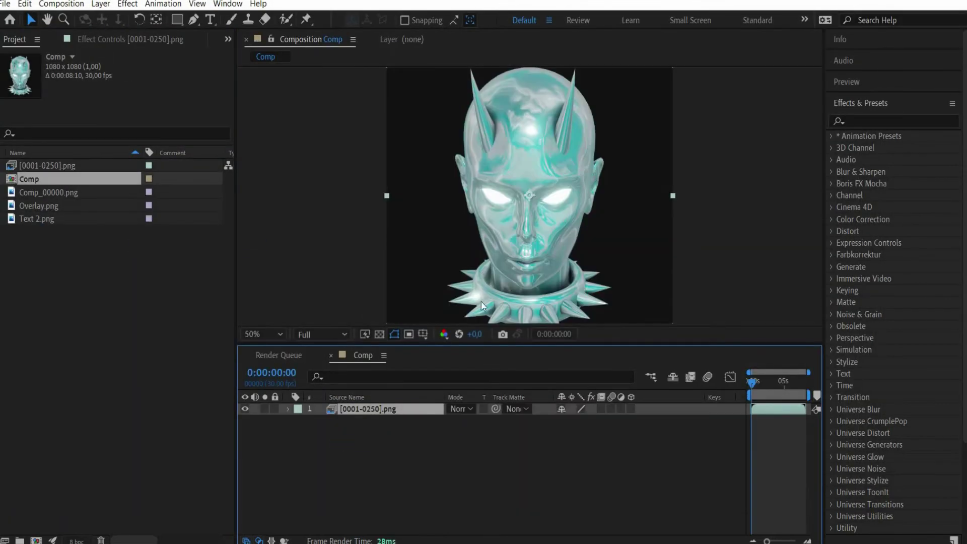
{"action": "left_click_drag", "start_coordinate": [482, 344], "coordinate": [484, 395]}
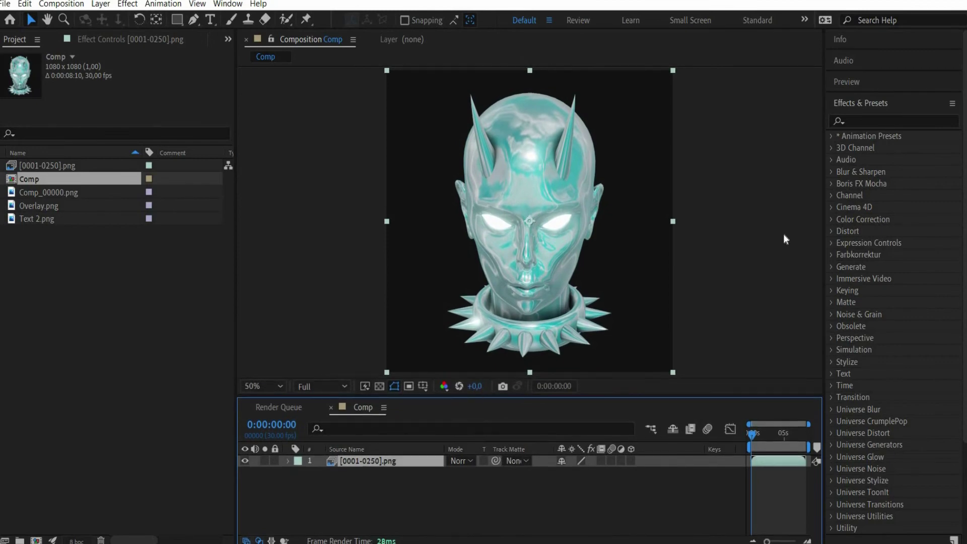
{"action": "left_click", "coordinate": [847, 123]}
{"action": "type", "text": "hue"}
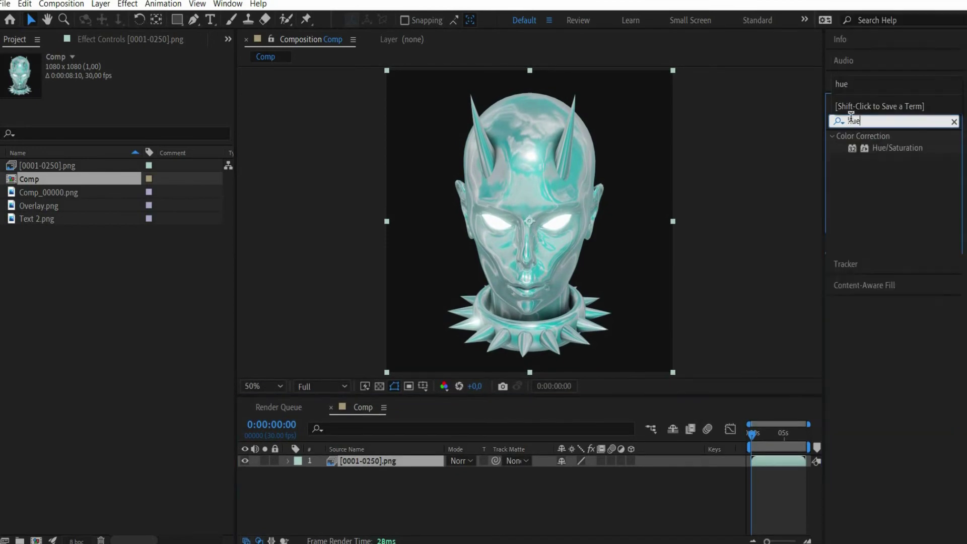
{"action": "double_click", "coordinate": [877, 148]}
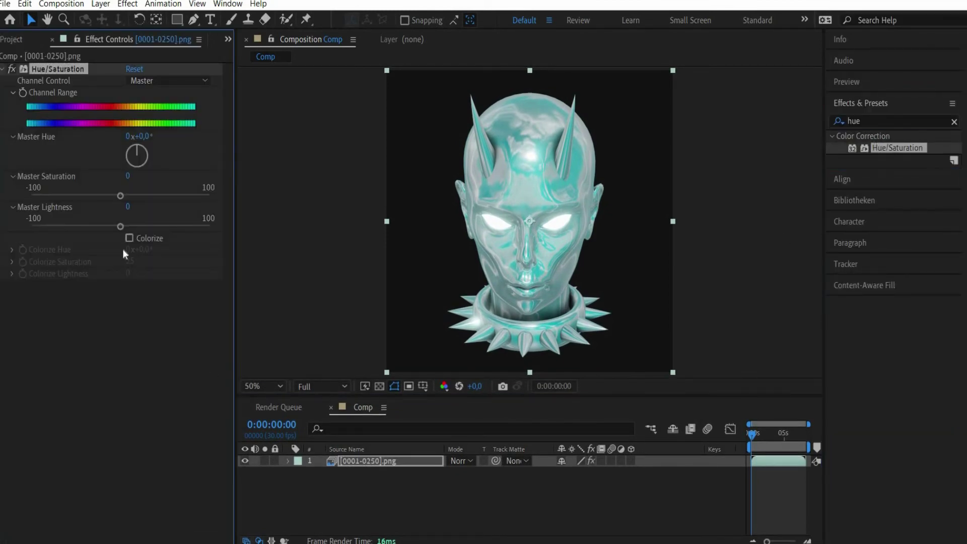
{"action": "left_click", "coordinate": [127, 177]}
{"action": "key", "text": "Return"}
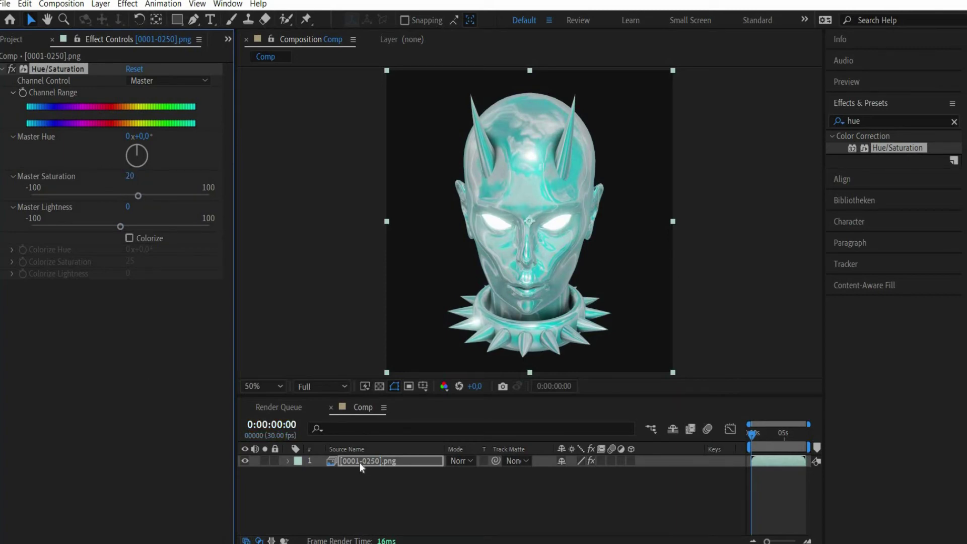
Step: Duplicate the head layer and apply the Graustufen 4 grayscale preset to the copy
{"action": "left_click", "coordinate": [362, 460]}
{"action": "key", "text": "ctrl+d"}
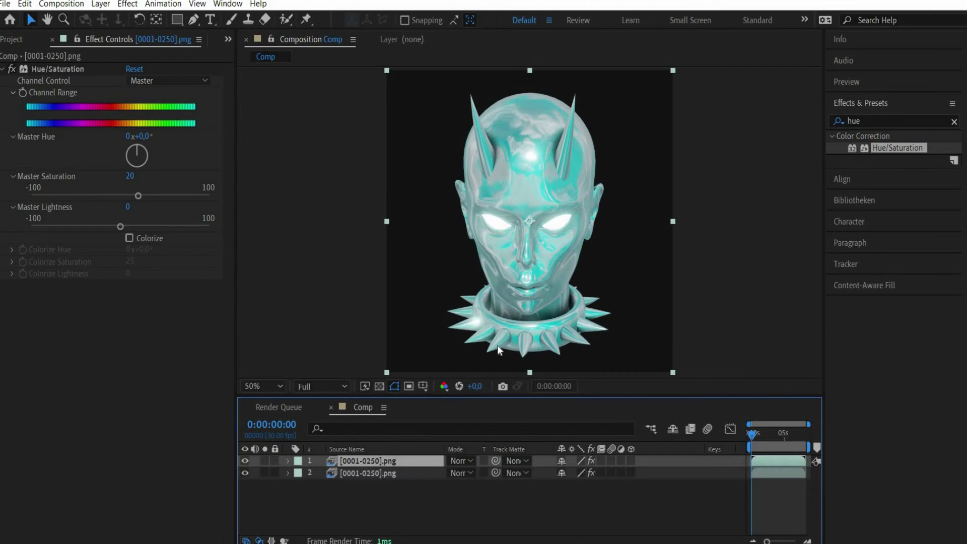
{"action": "left_click", "coordinate": [823, 121]}
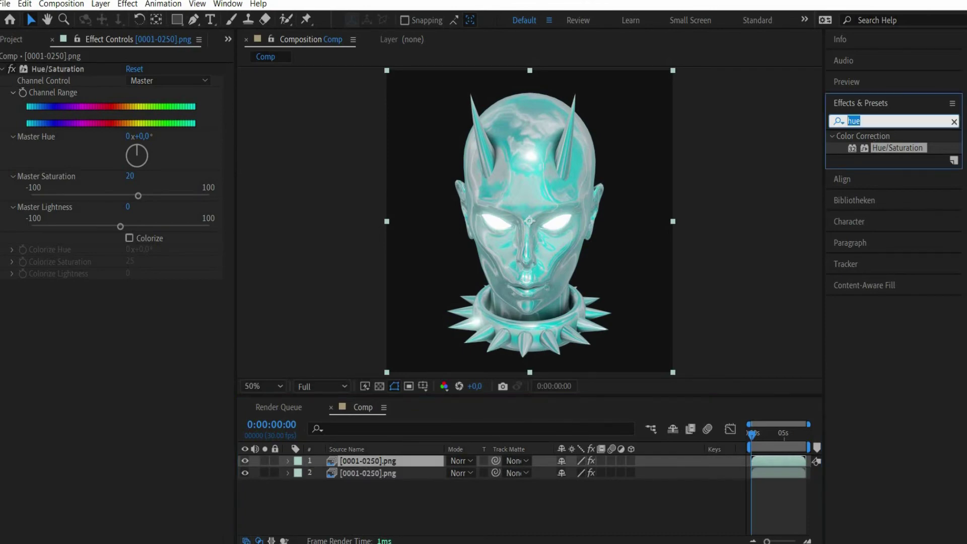
{"action": "type", "text": "grau"}
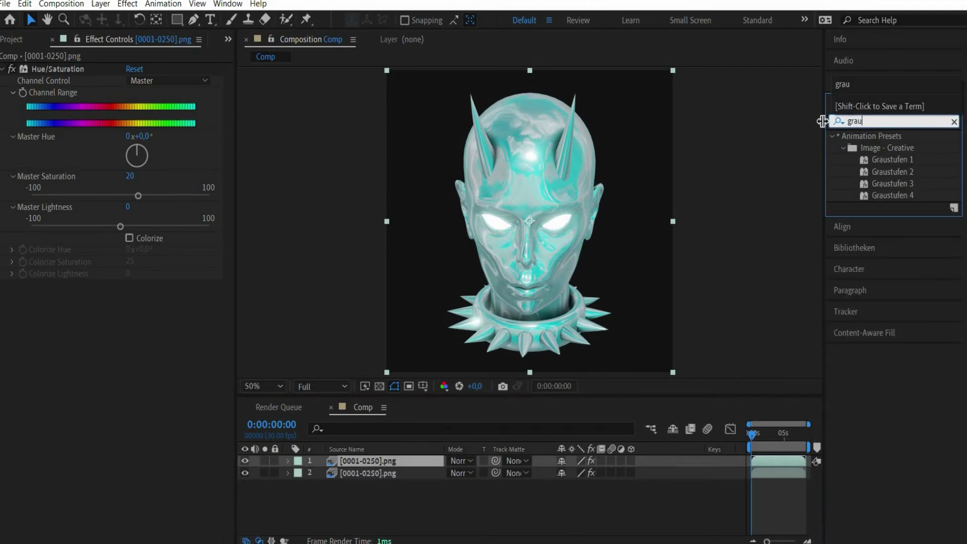
{"action": "double_click", "coordinate": [890, 197]}
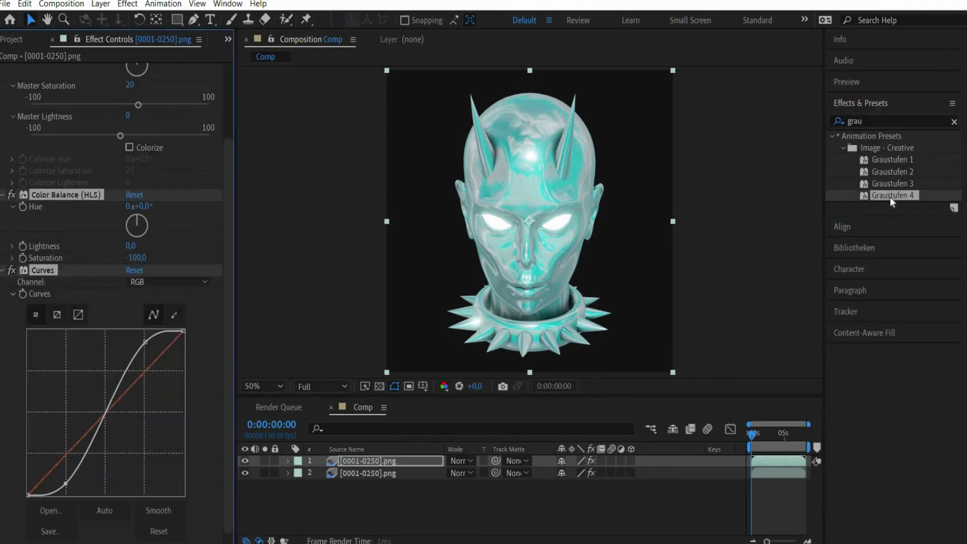
Step: Set the top layer to Multiply blending at 25% opacity
{"action": "left_click", "coordinate": [457, 461]}
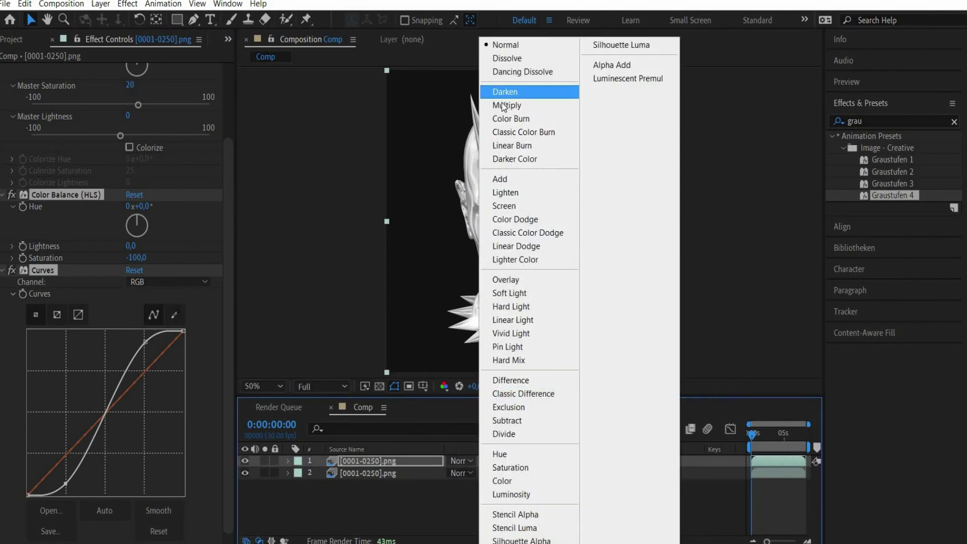
{"action": "left_click", "coordinate": [505, 104]}
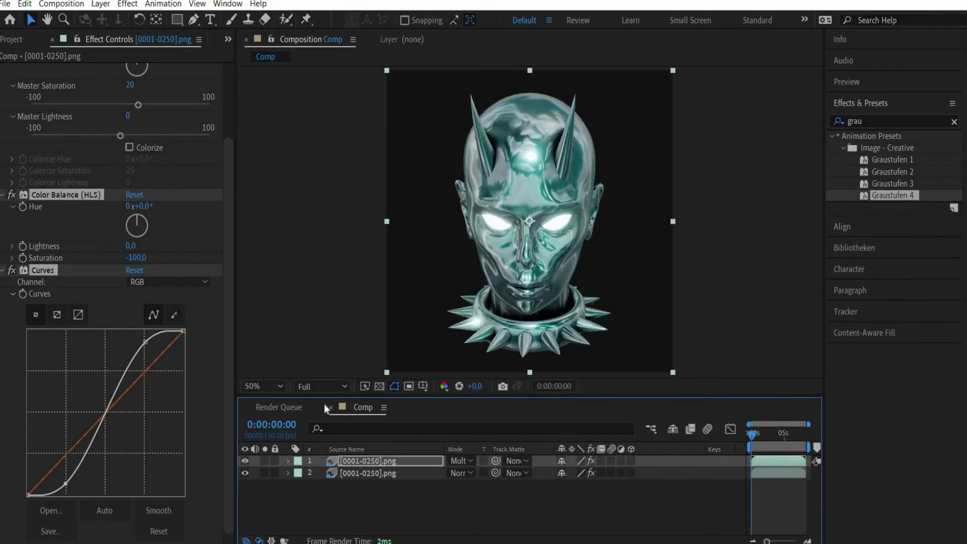
{"action": "key", "text": "t"}
{"action": "left_click", "coordinate": [565, 475]}
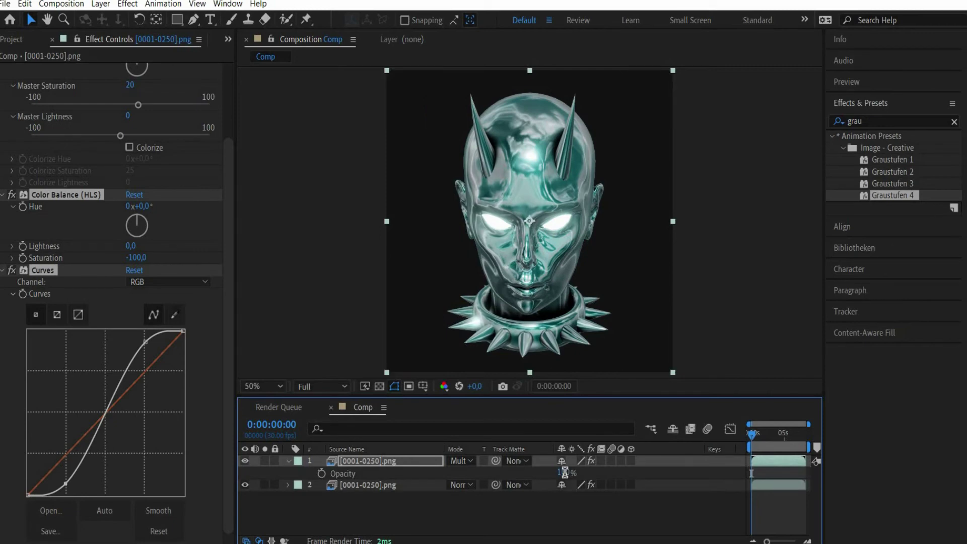
{"action": "left_click", "coordinate": [565, 473]}
{"action": "type", "text": "25"}
{"action": "key", "text": "Return"}
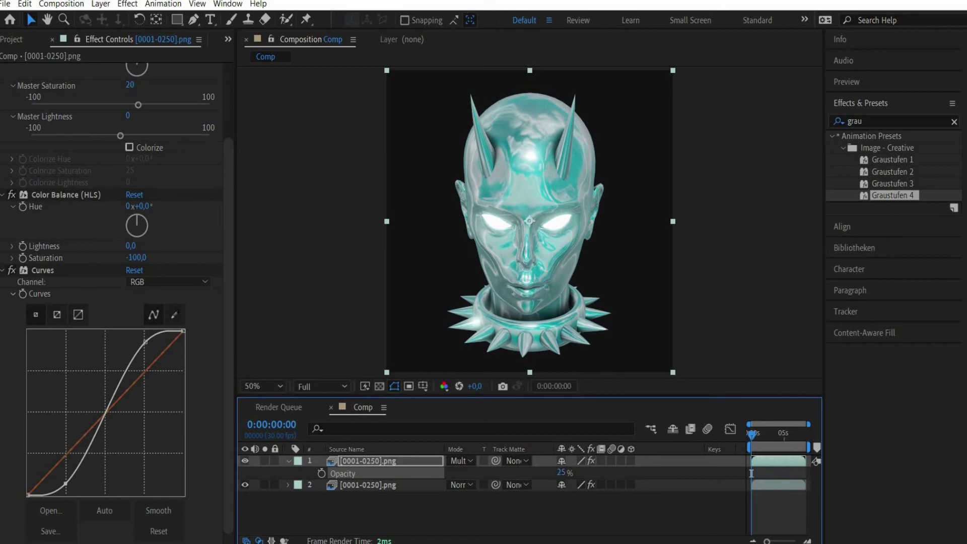
Step: Apply Edge Glow to the lower head layer with Edge Detect 120
{"action": "left_click", "coordinate": [349, 485]}
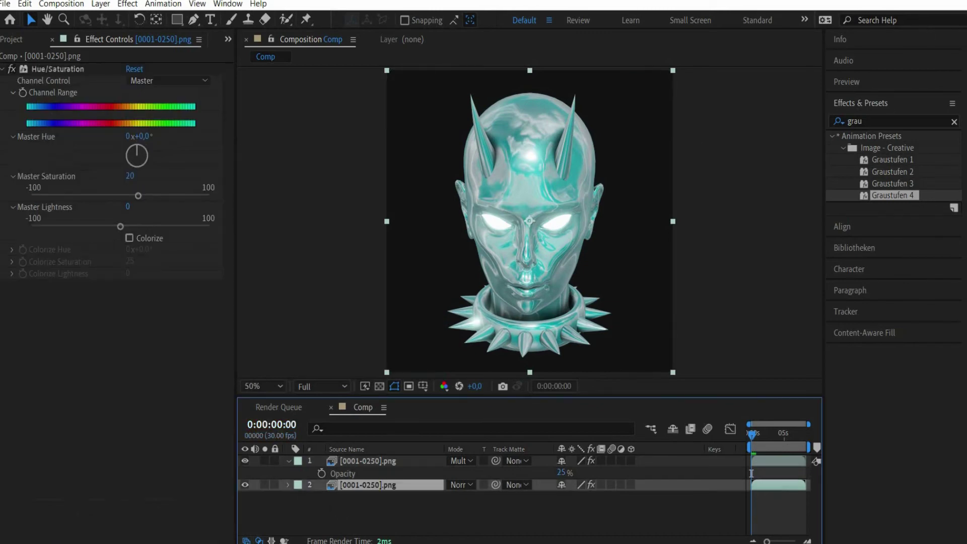
{"action": "left_click", "coordinate": [842, 121]}
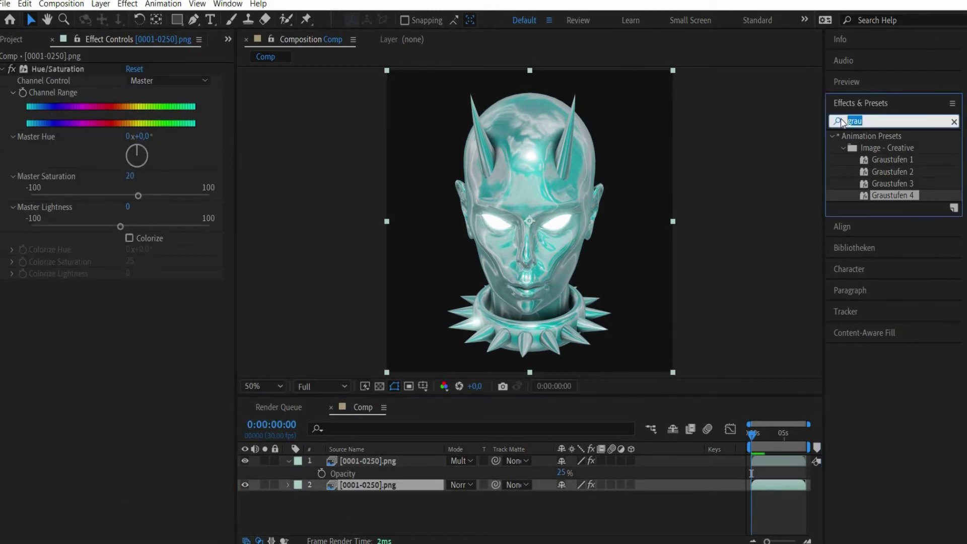
{"action": "type", "text": "edge"}
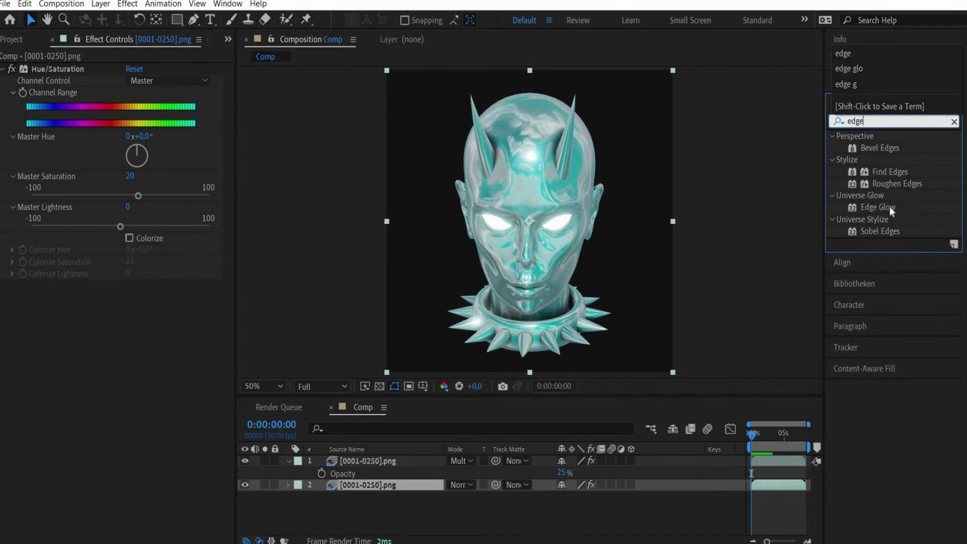
{"action": "double_click", "coordinate": [878, 207]}
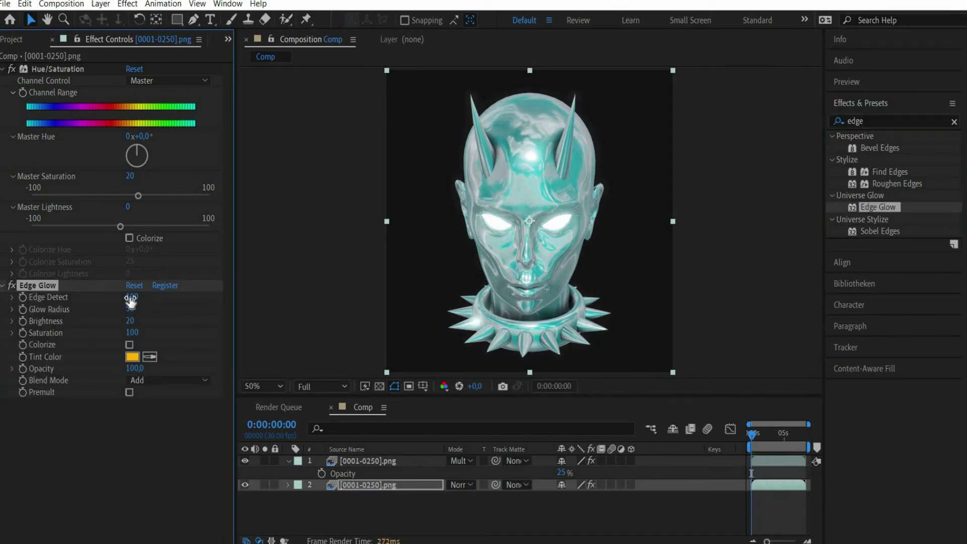
{"action": "left_click", "coordinate": [130, 297]}
{"action": "type", "text": "120"}
{"action": "key", "text": "Return"}
Step: Add Diffuse Glow to the lower head layer with threshold 79
{"action": "left_click", "coordinate": [830, 123]}
{"action": "type", "text": "diff"}
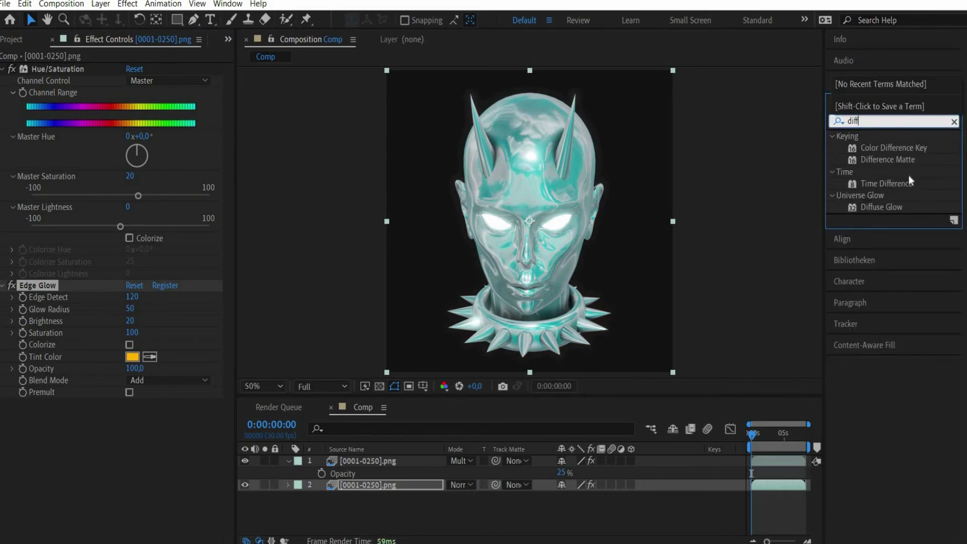
{"action": "double_click", "coordinate": [889, 204]}
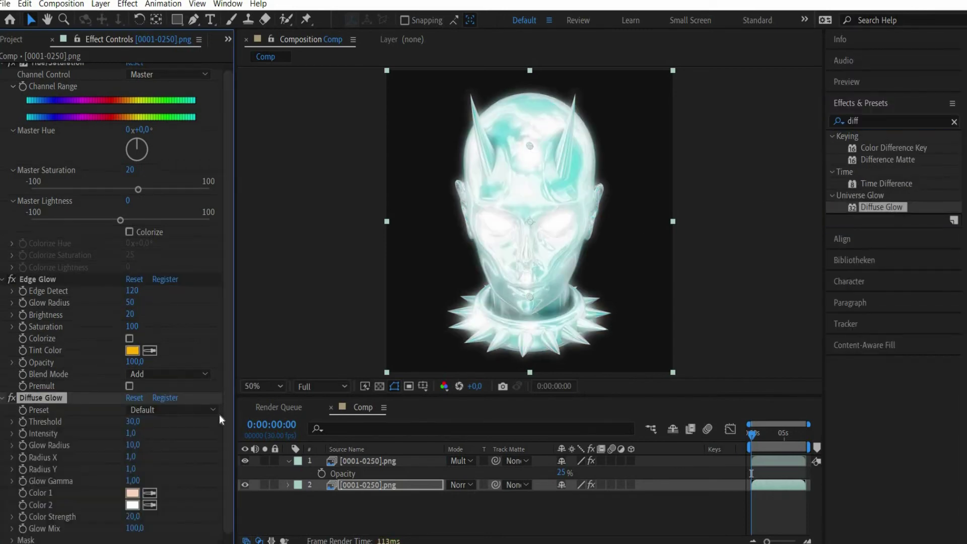
{"action": "left_click", "coordinate": [131, 422]}
{"action": "key", "text": "Return"}
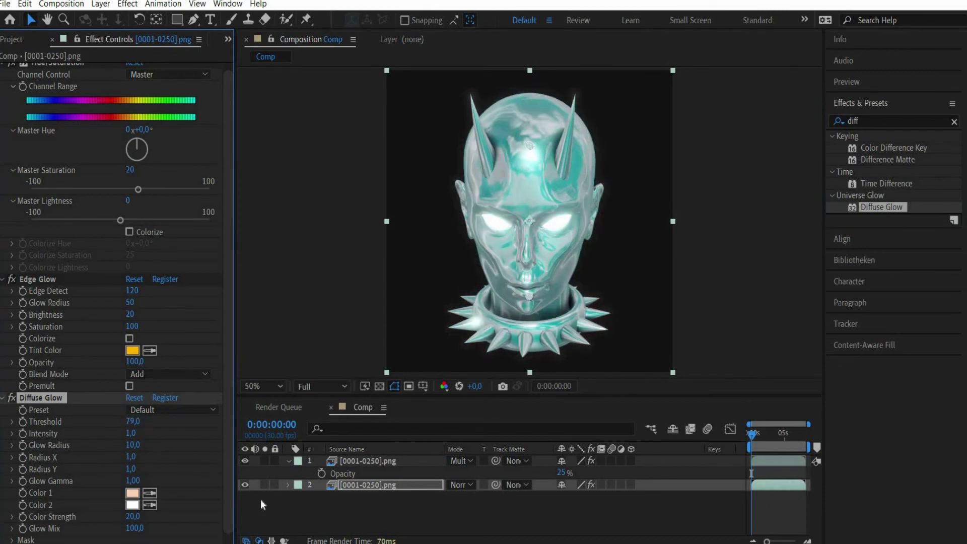
Step: Apply a Drop Shadow effect to the lower head layer
{"action": "left_click", "coordinate": [881, 121]}
{"action": "type", "text": "drop"}
{"action": "double_click", "coordinate": [894, 196]}
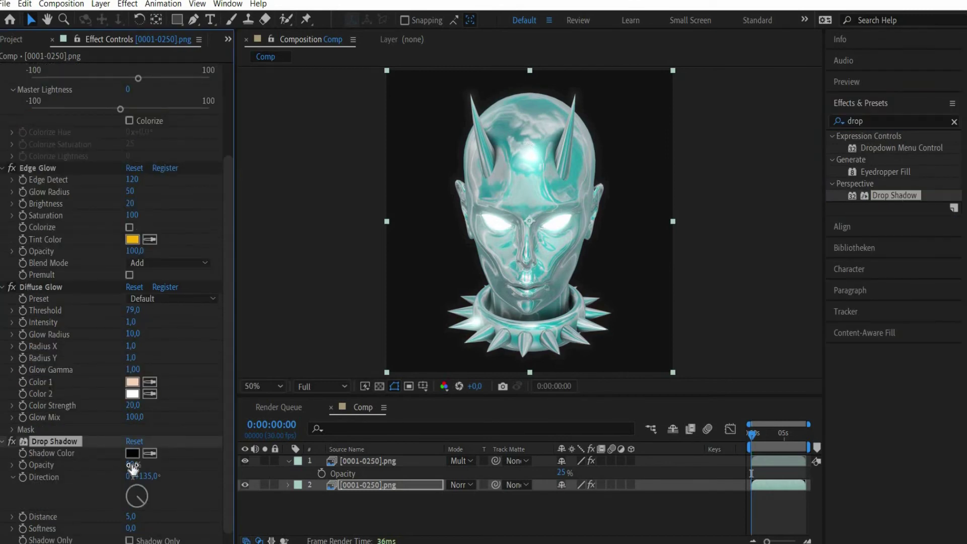
Step: Set the Drop Shadow opacity to 15%, distance to 0.0 and softness to 50.0
{"action": "left_click", "coordinate": [131, 465]}
{"action": "type", "text": "15"}
{"action": "key", "text": "Return"}
{"action": "left_click", "coordinate": [131, 516]}
{"action": "key", "text": "Return"}
{"action": "left_click", "coordinate": [132, 529]}
{"action": "key", "text": "Return"}
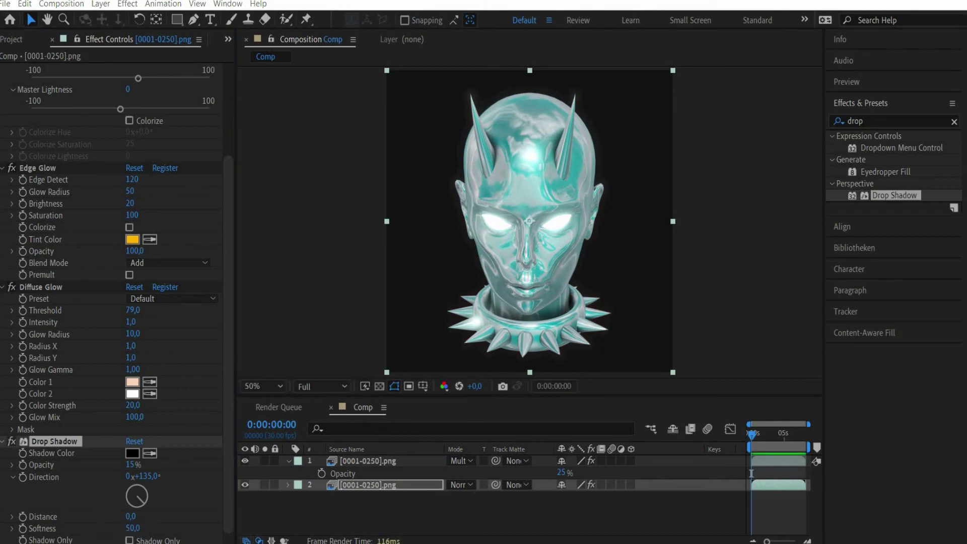
Step: Add the cloudy sky image, fit it to the frame, and place it beneath the head layers
{"action": "left_click_drag", "start_coordinate": [322, 542], "coordinate": [356, 506]}
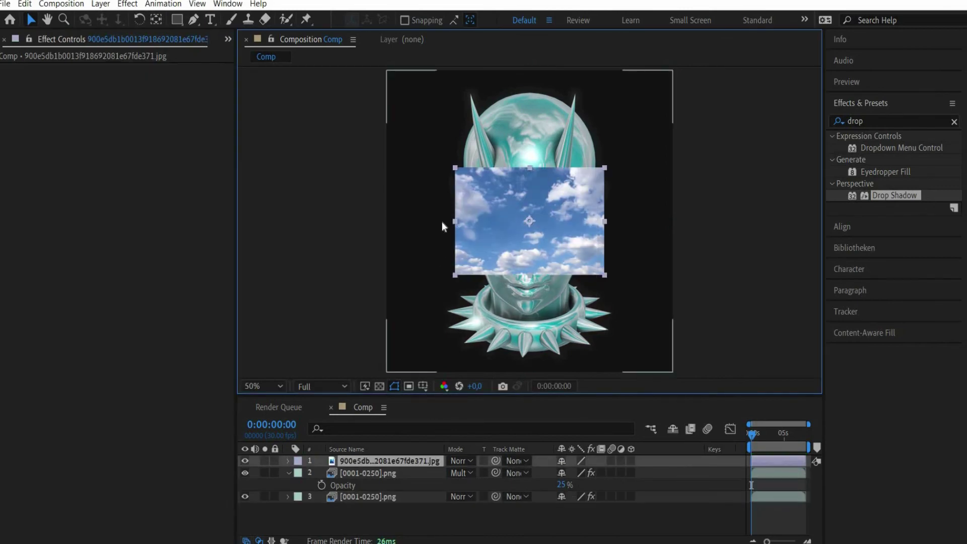
{"action": "key", "text": "ctrl+alt+f"}
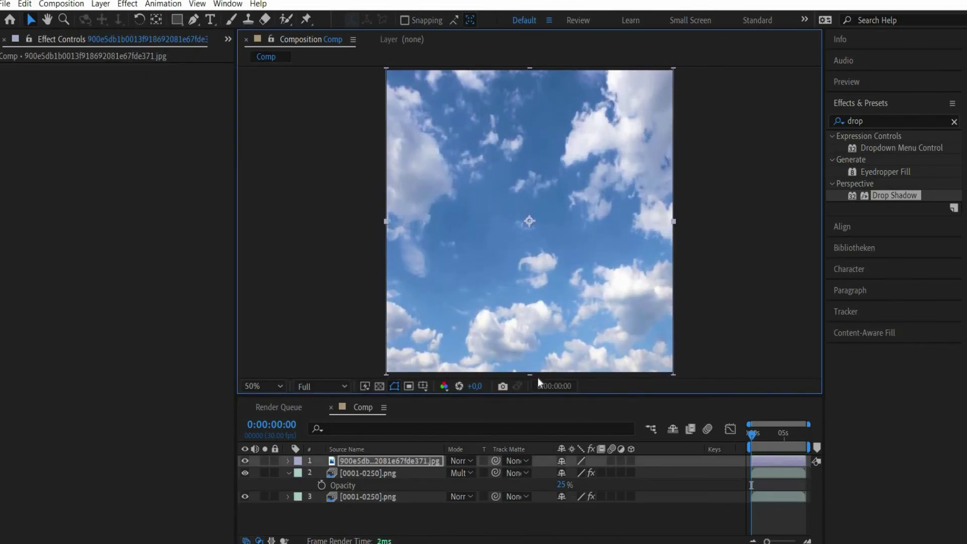
{"action": "left_click_drag", "start_coordinate": [351, 464], "coordinate": [346, 506]}
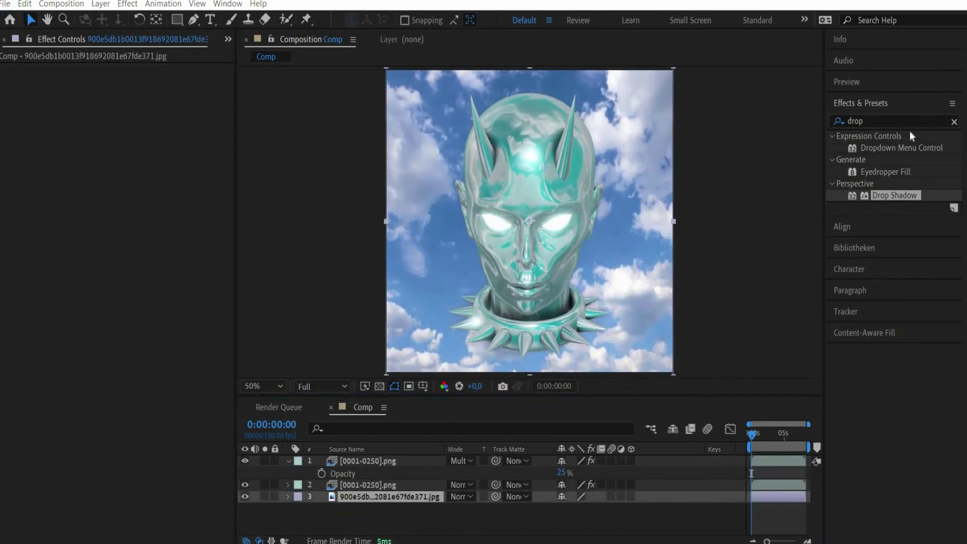
Step: Apply Hue/Saturation to the sky with Master Hue -30, Saturation 30 and Lightness -20
{"action": "key", "text": "ctrl+5"}
{"action": "type", "text": "hue"}
{"action": "left_click_drag", "start_coordinate": [887, 149], "coordinate": [106, 153]}
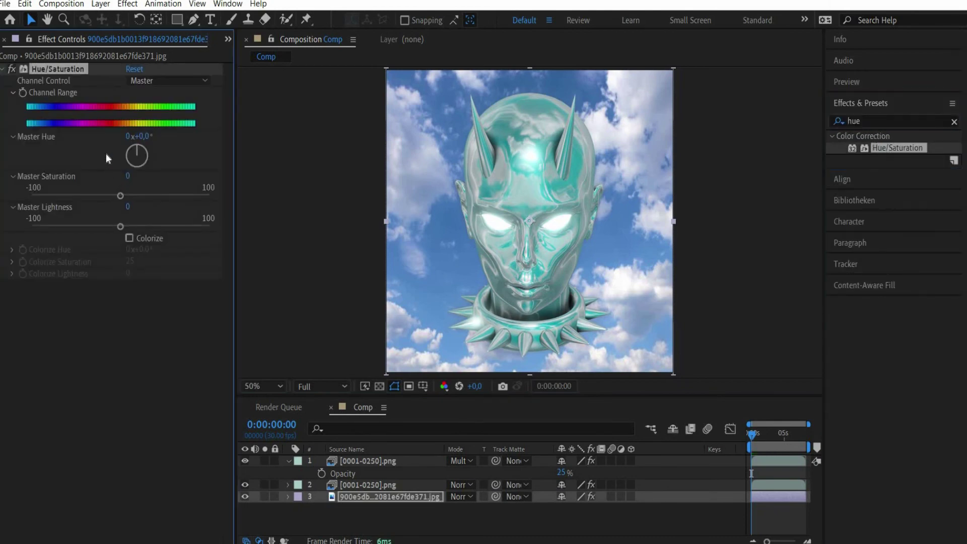
{"action": "left_click", "coordinate": [148, 137]}
{"action": "type", "text": "-30"}
{"action": "key", "text": "Return"}
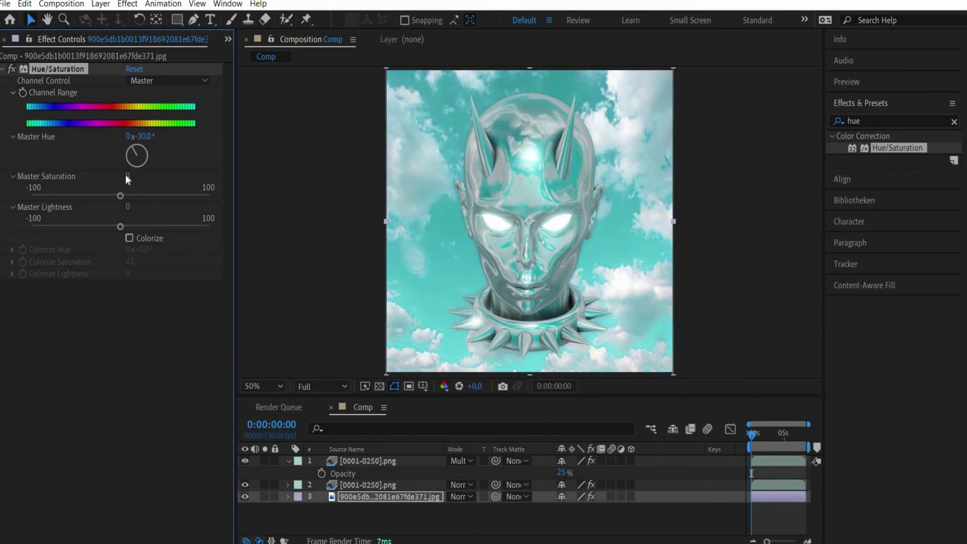
{"action": "left_click", "coordinate": [126, 173]}
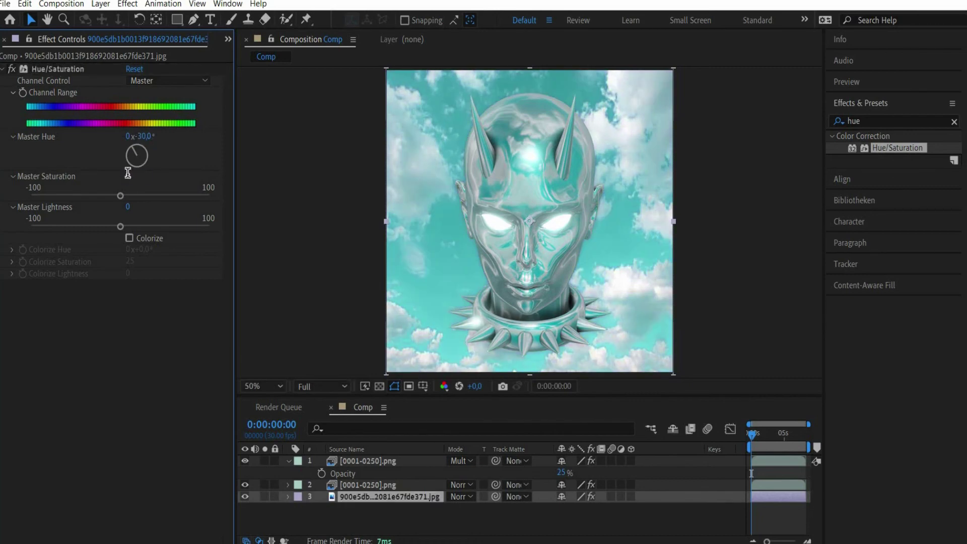
{"action": "left_click", "coordinate": [129, 175]}
{"action": "type", "text": "30"}
{"action": "key", "text": "Return"}
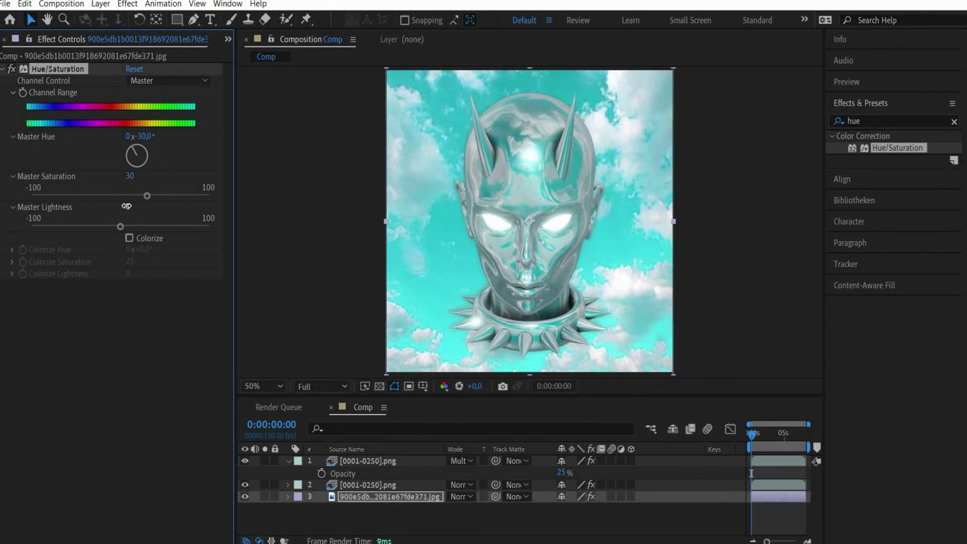
{"action": "left_click", "coordinate": [129, 208]}
{"action": "key", "text": "Return"}
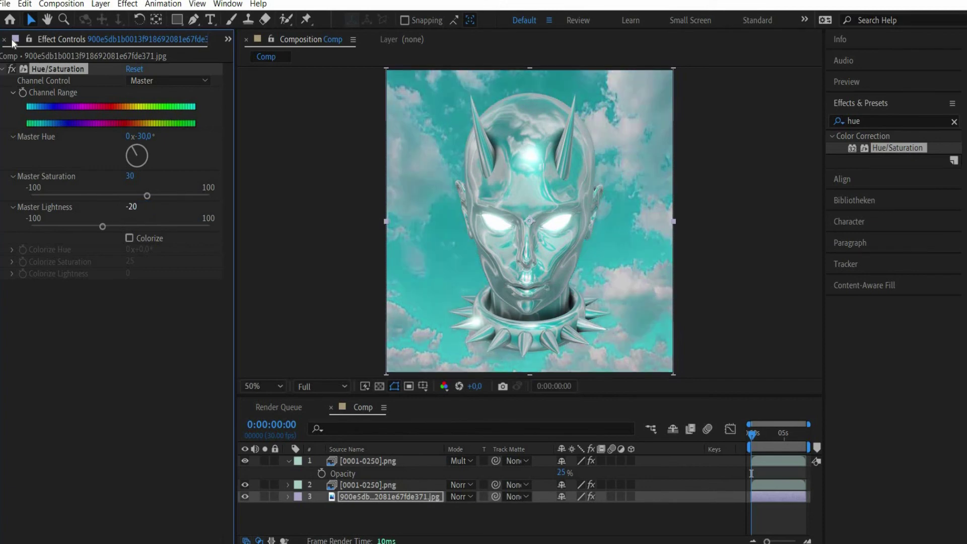
Step: Apply Gaussian Blur to the cloud background with Blurriness 8
{"action": "left_click", "coordinate": [873, 120]}
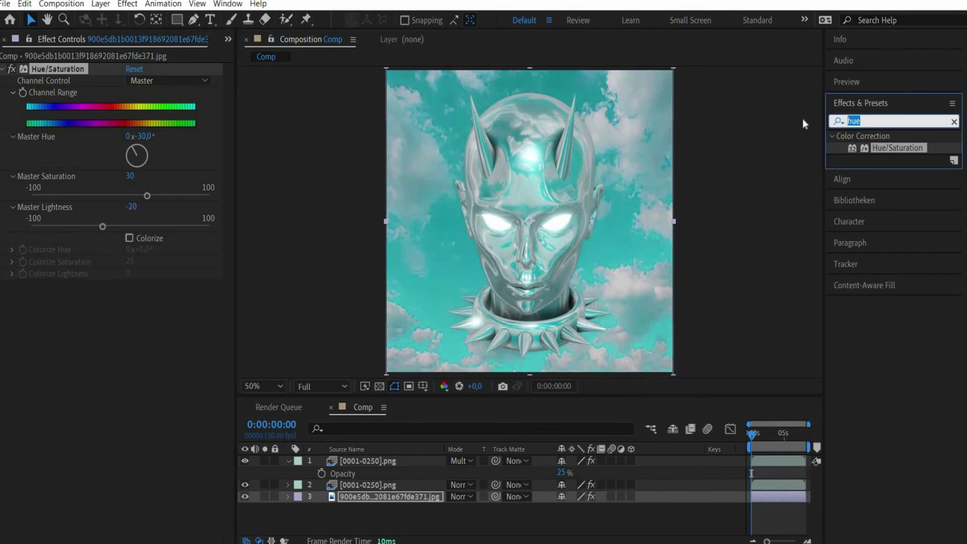
{"action": "type", "text": "gaus"}
{"action": "double_click", "coordinate": [906, 149]}
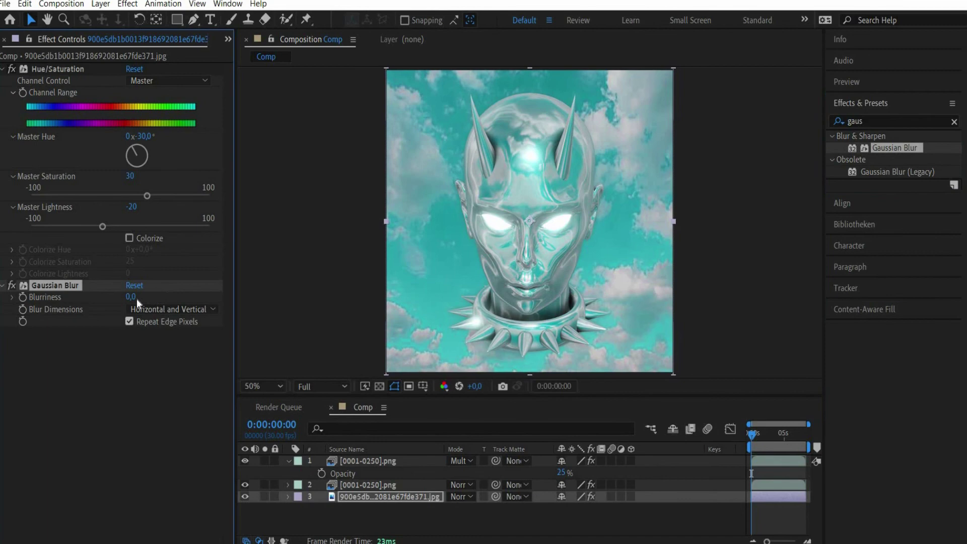
{"action": "left_click", "coordinate": [132, 297]}
{"action": "type", "text": "8"}
{"action": "key", "text": "Return"}
Step: Add Noise to the cloud background with an amount of 5%
{"action": "left_click", "coordinate": [873, 121]}
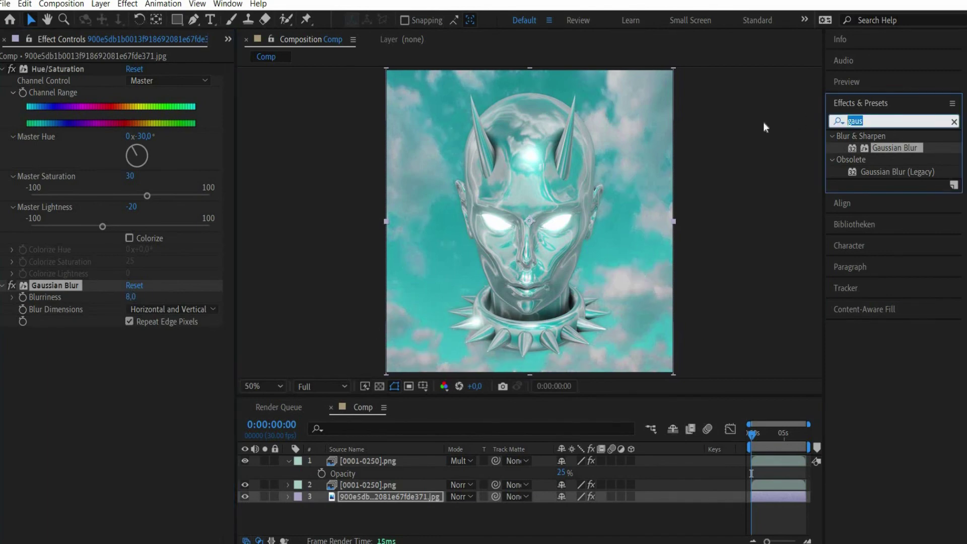
{"action": "type", "text": "noise"}
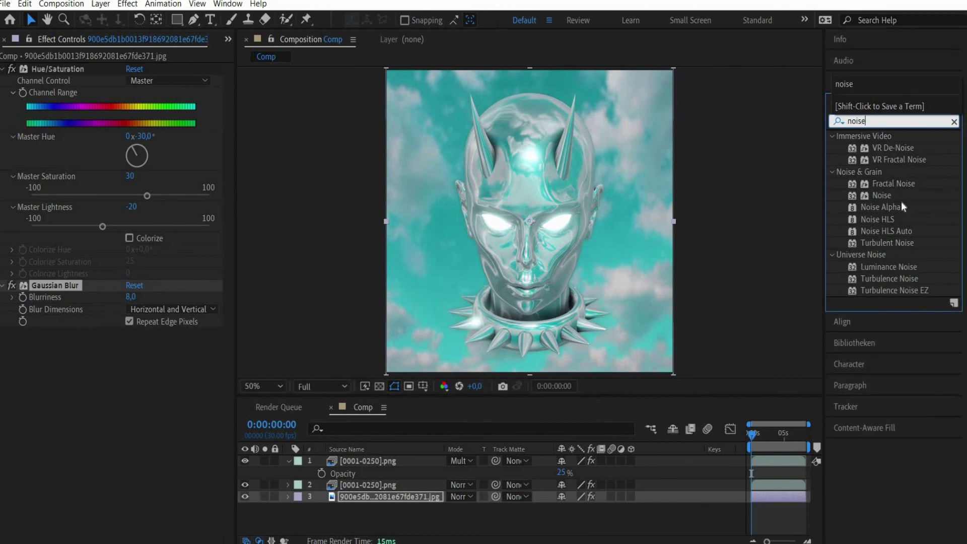
{"action": "double_click", "coordinate": [882, 196]}
{"action": "left_click", "coordinate": [132, 345]}
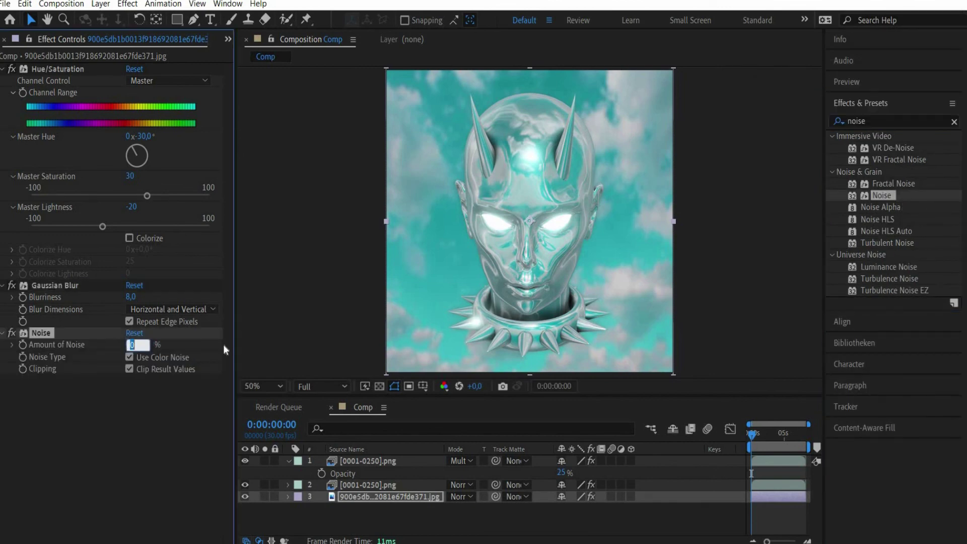
{"action": "type", "text": "5"}
{"action": "key", "text": "Return"}
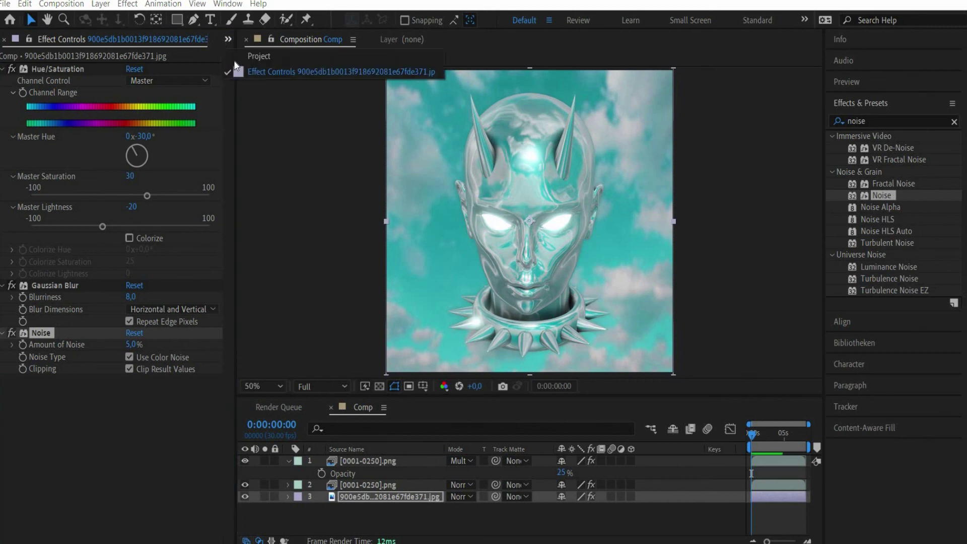
Step: Add Text 2.png and Comp_00000.png to the timeline and extend both [0001-0250].png layers' duration
{"action": "key", "text": "ctrl+0"}
{"action": "left_click_drag", "start_coordinate": [36, 232], "coordinate": [368, 503]}
{"action": "left_click_drag", "start_coordinate": [49, 205], "coordinate": [331, 462]}
{"action": "left_click", "coordinate": [363, 497]}
{"action": "left_click", "coordinate": [363, 473], "text": "ctrl"}
{"action": "left_click_drag", "start_coordinate": [676, 222], "coordinate": [690, 221]}
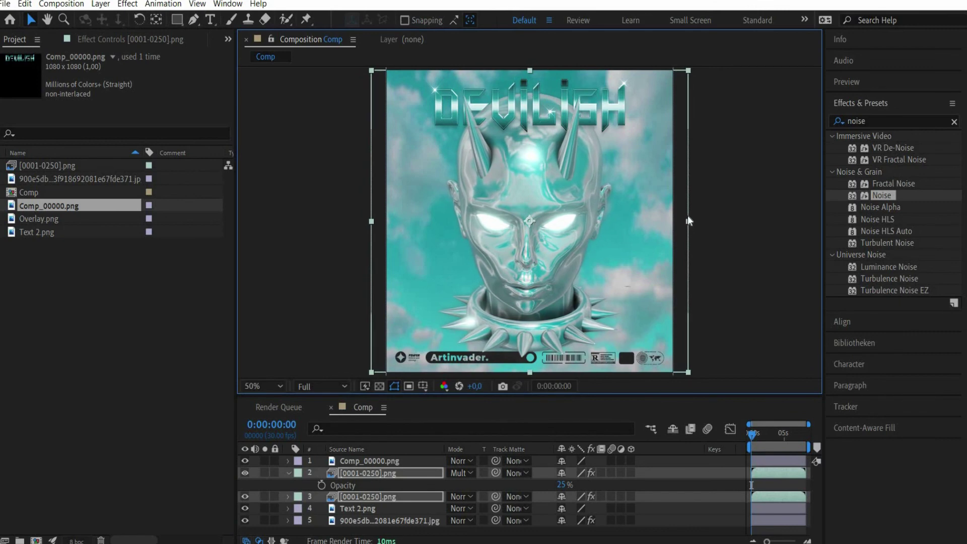
Step: Select every layer and pre-compose them into Pre-comp 1
{"action": "left_click", "coordinate": [377, 462]}
{"action": "key", "text": "ctrl+a"}
{"action": "right_click", "coordinate": [377, 463]}
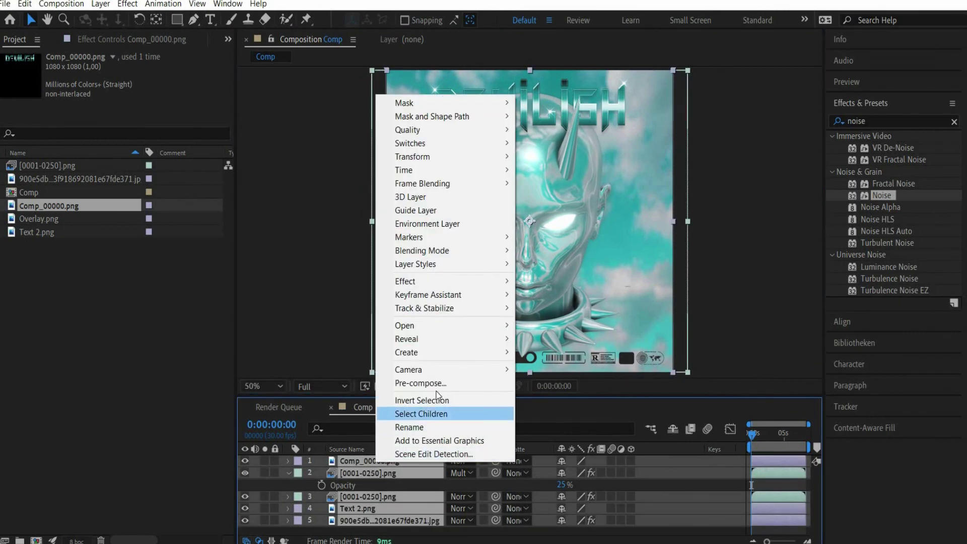
{"action": "left_click", "coordinate": [440, 386]}
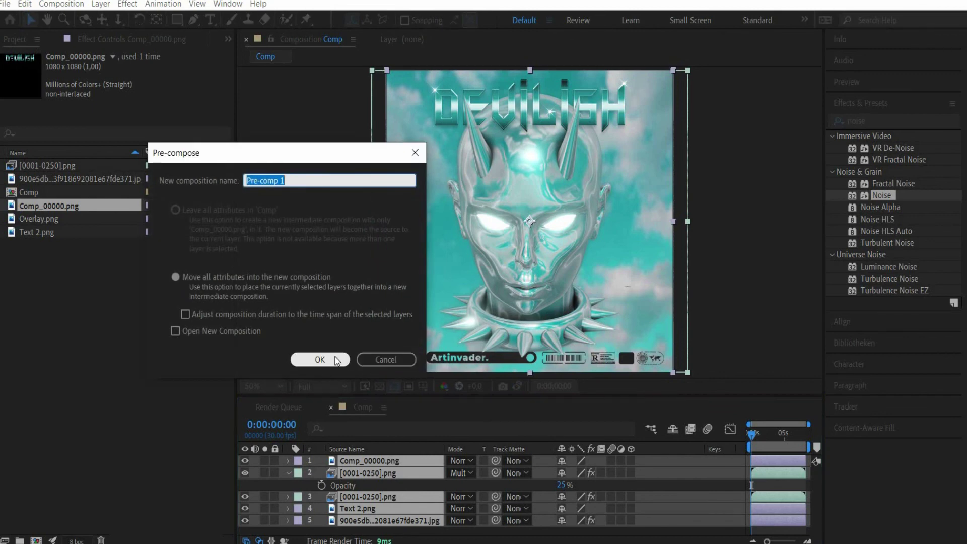
{"action": "left_click", "coordinate": [337, 361]}
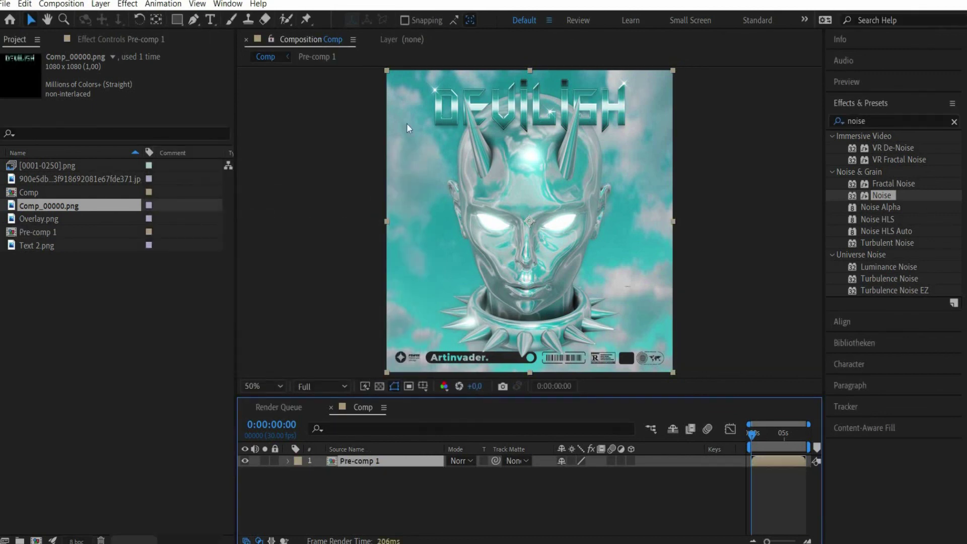
{"action": "left_click", "coordinate": [882, 121]}
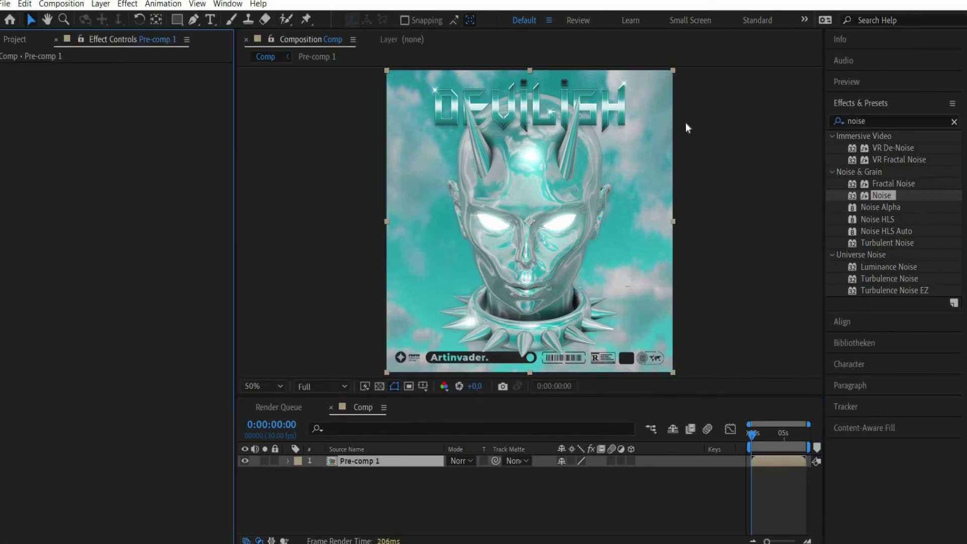
Step: Search 'auto' and apply Auto Color, Auto Contrast and Auto Levels to Pre-comp 1
{"action": "type", "text": "auto"}
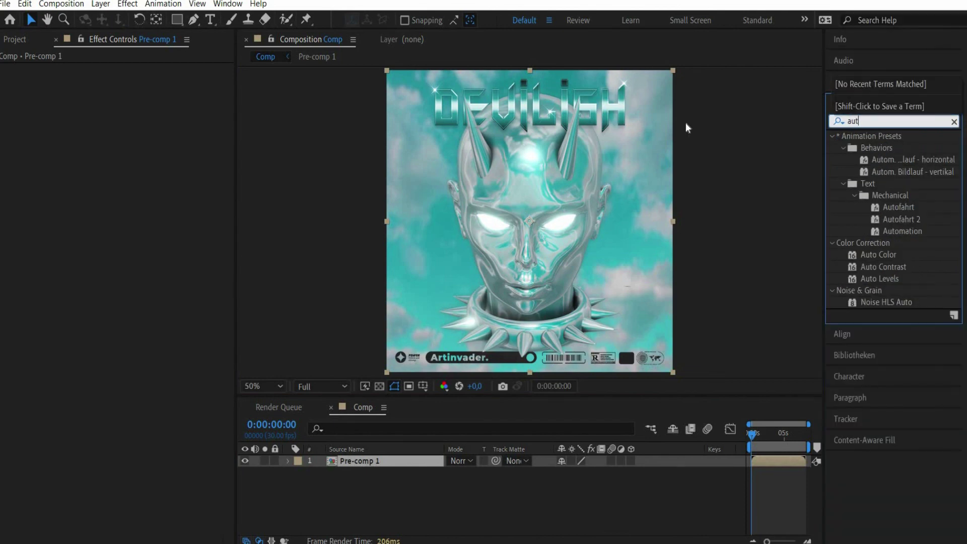
{"action": "double_click", "coordinate": [881, 255]}
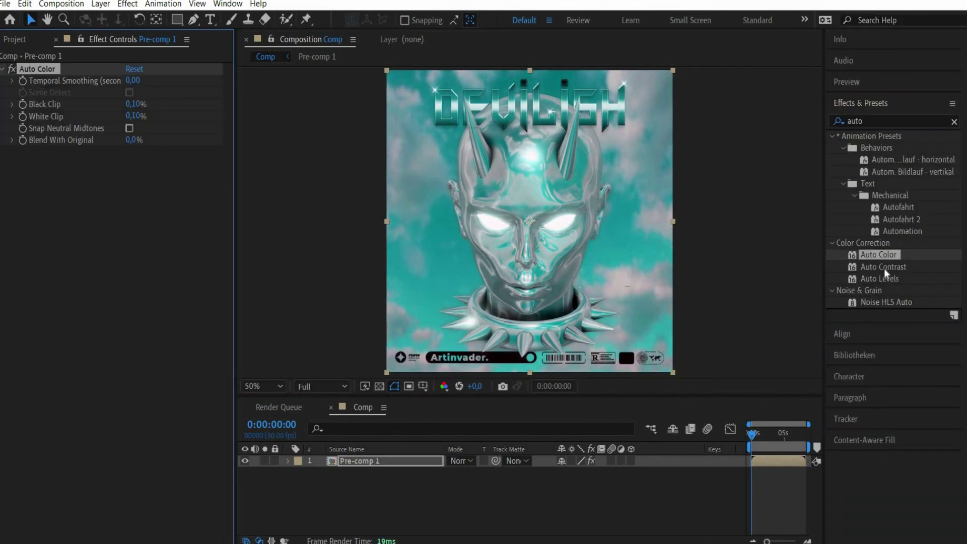
{"action": "double_click", "coordinate": [884, 267]}
{"action": "double_click", "coordinate": [882, 279]}
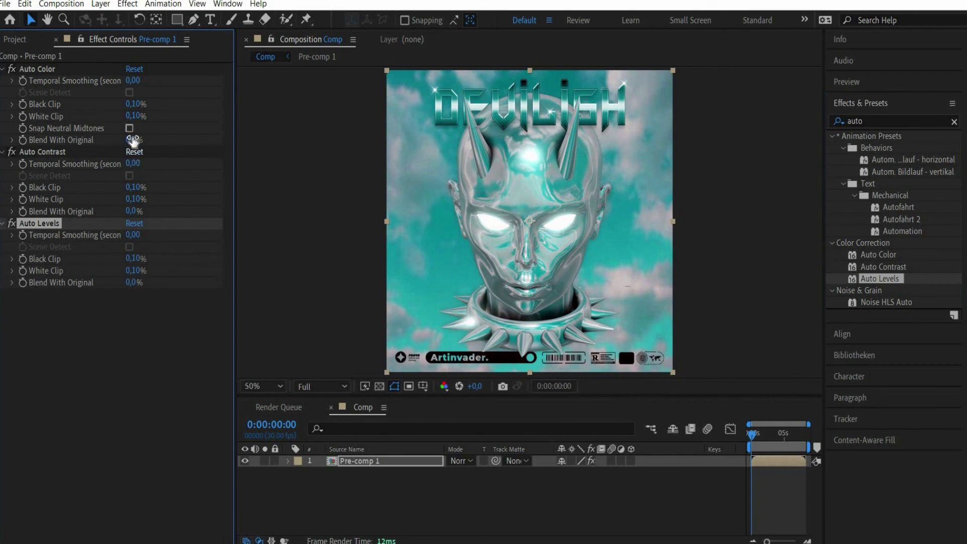
Step: Set Blend With Original to 50% for Auto Color and Auto Levels, 25% for Auto Contrast, and add Overlay.png
{"action": "left_click", "coordinate": [132, 139]}
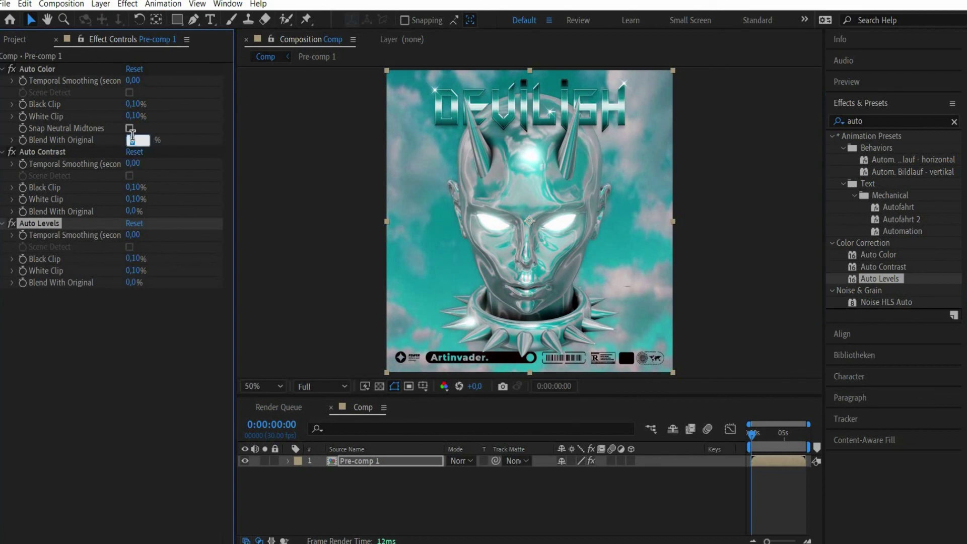
{"action": "type", "text": "50"}
{"action": "key", "text": "Return"}
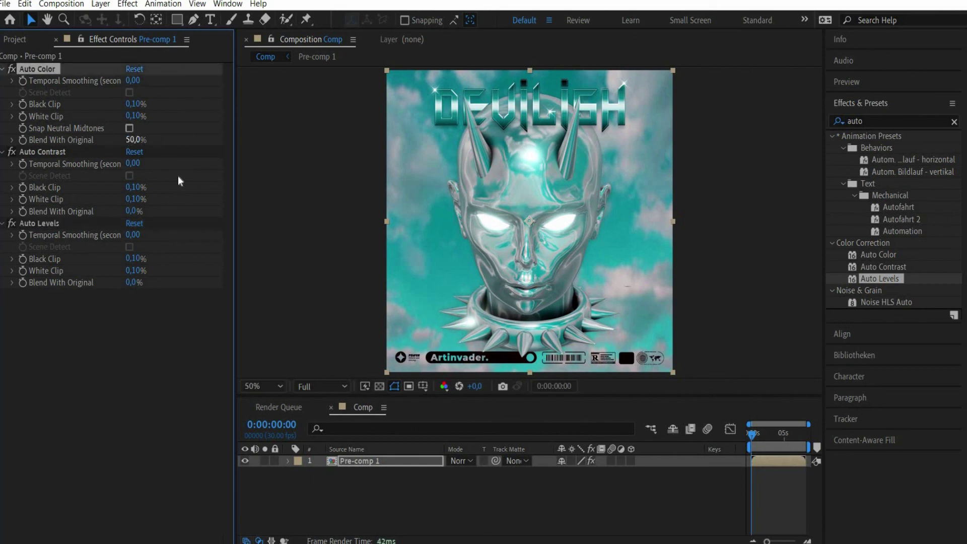
{"action": "left_click", "coordinate": [131, 282]}
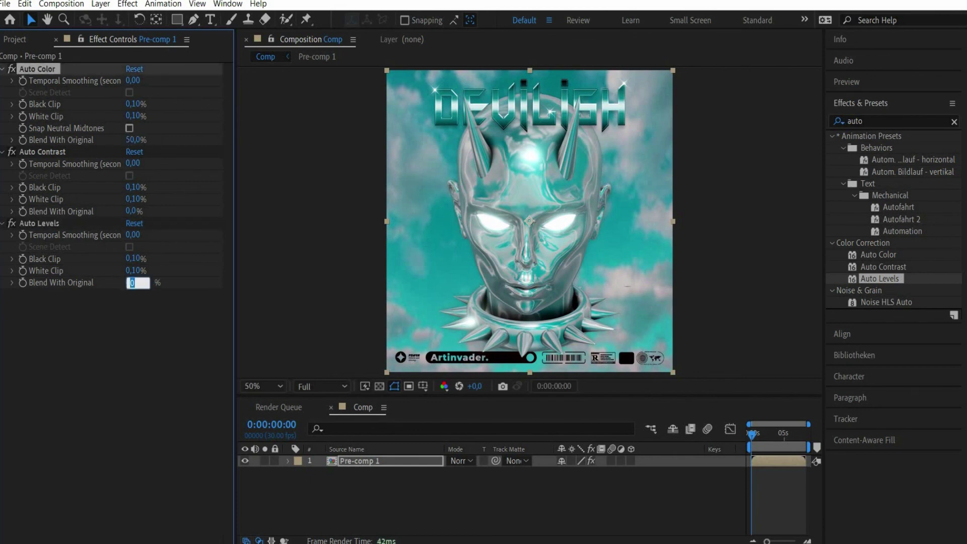
{"action": "type", "text": "50"}
{"action": "key", "text": "Return"}
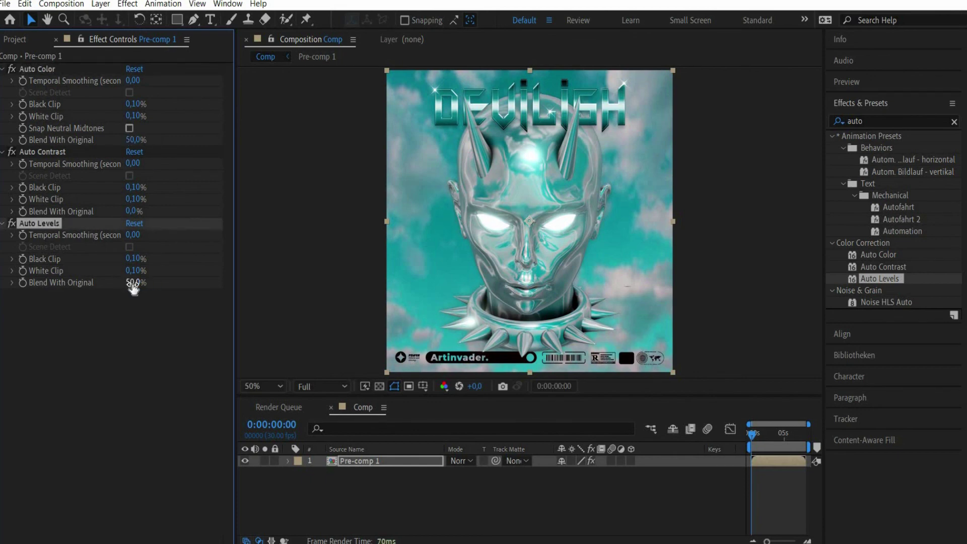
{"action": "left_click", "coordinate": [134, 212]}
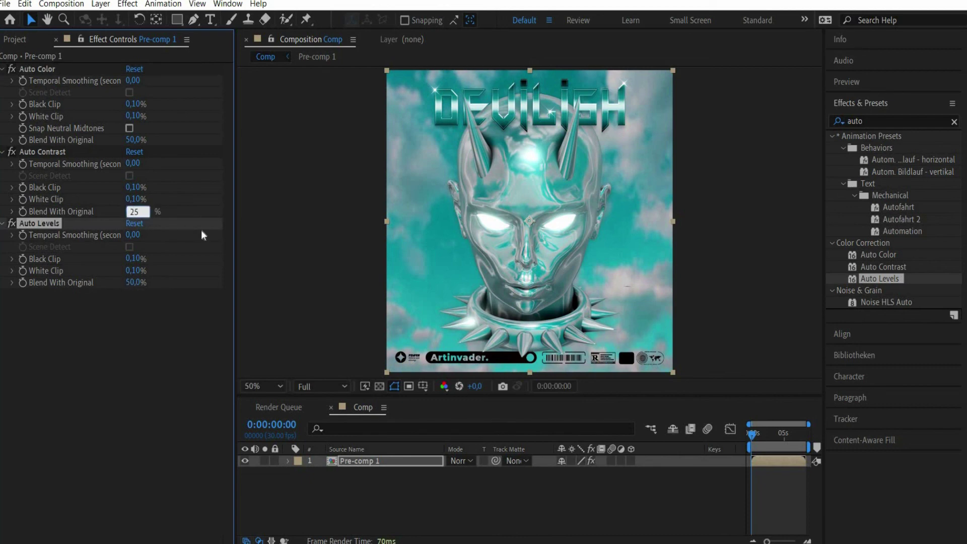
{"action": "key", "text": "Return"}
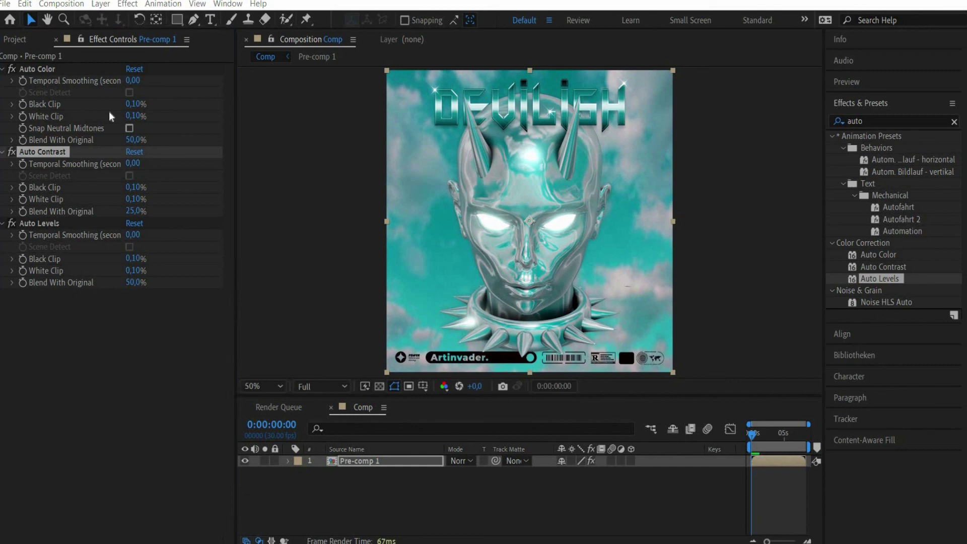
{"action": "left_click", "coordinate": [14, 38]}
{"action": "left_click_drag", "start_coordinate": [44, 218], "coordinate": [381, 482]}
Step: Switch the Overlay.png layer's blend mode to Lighten
{"action": "left_click", "coordinate": [459, 461]}
{"action": "left_click", "coordinate": [501, 130]}
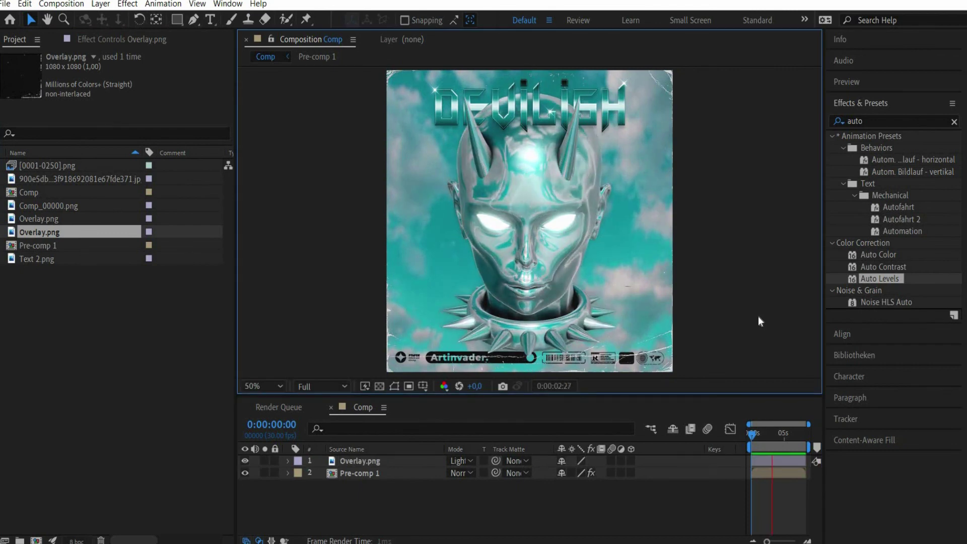